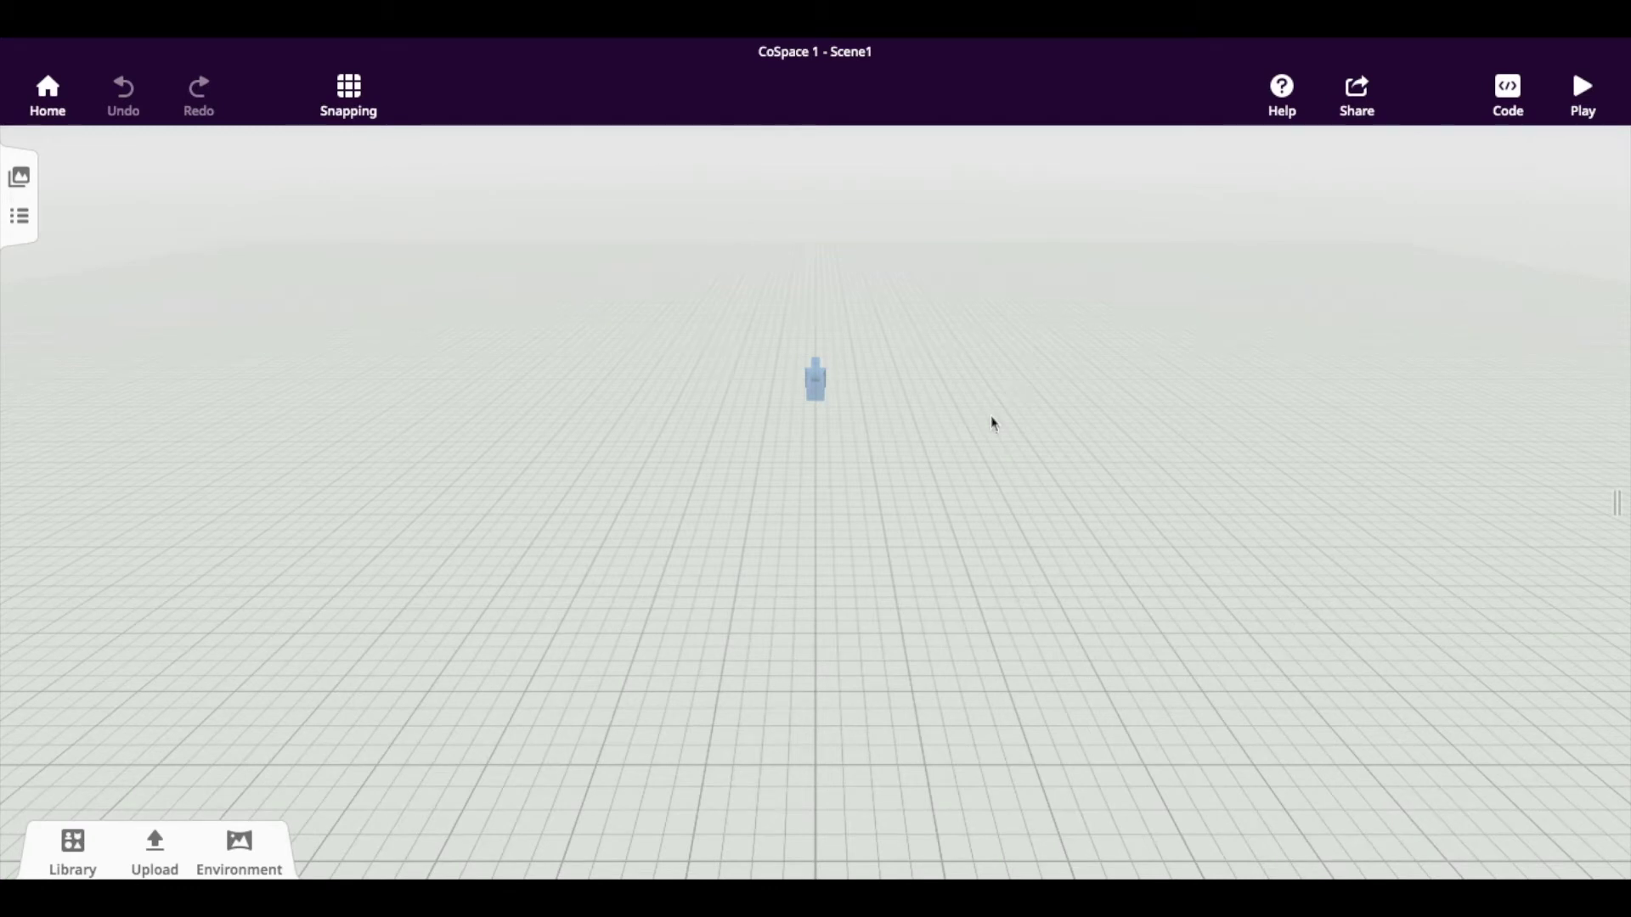
Step: Swap the grey surroundings for the desert environment and tilt the view to show the dunes
mouse_move(990, 415)
left_mouse_down()
mouse_move(1136, 448)
mouse_move(1398, 371)
mouse_move(1356, 513)
mouse_move(946, 484)
mouse_move(928, 437)
mouse_move(996, 432)
left_mouse_up()
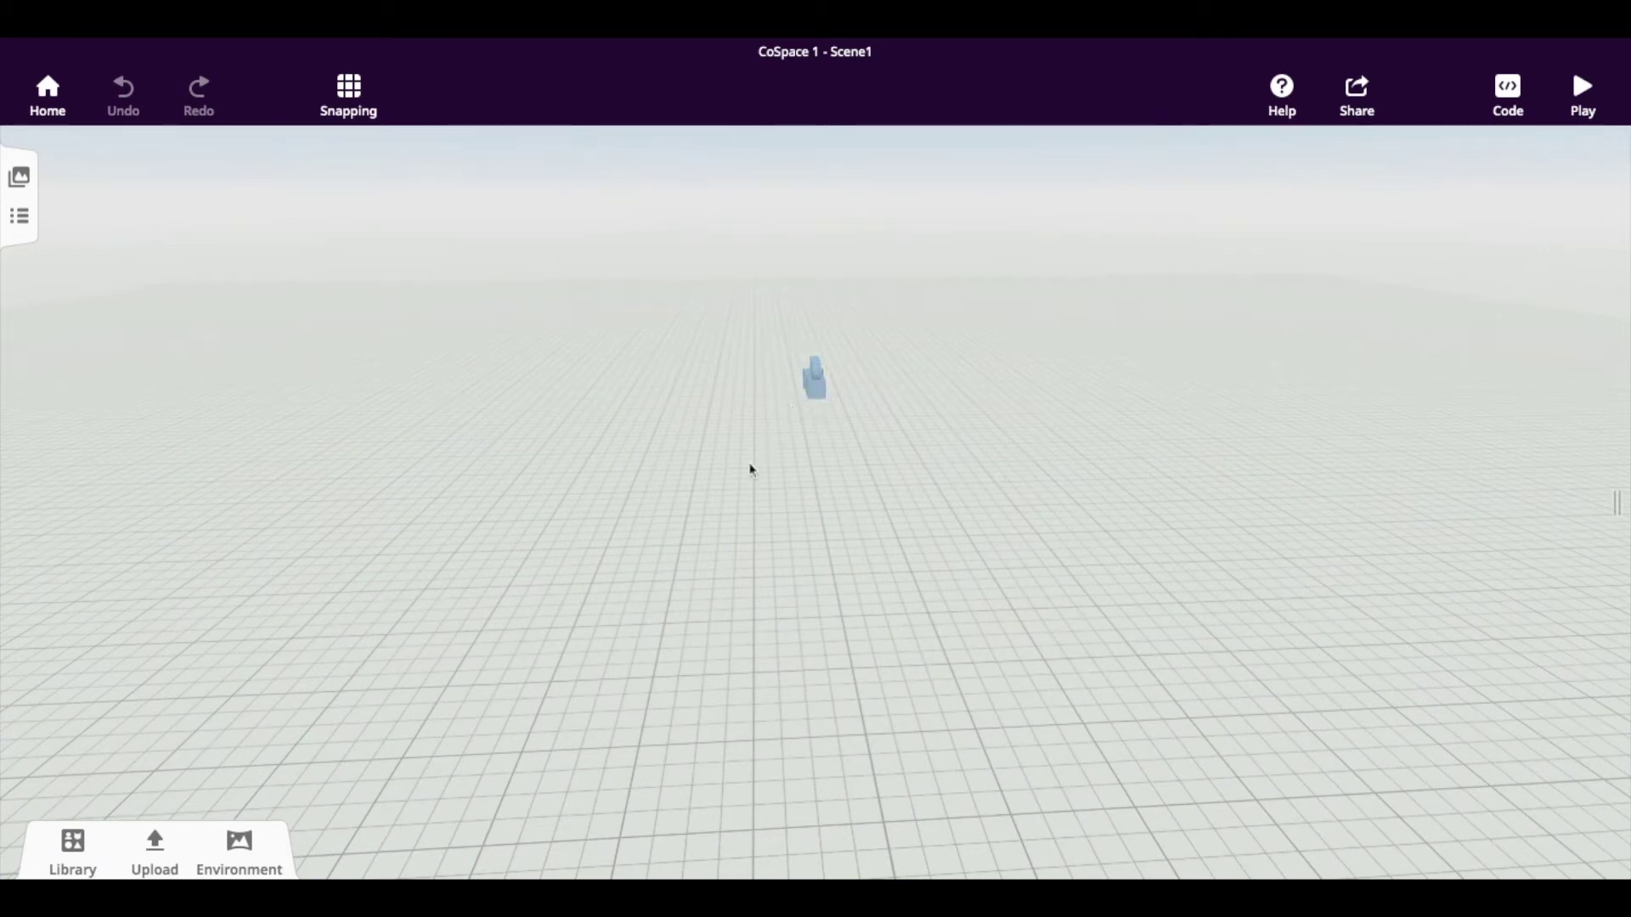
left_click(242, 843)
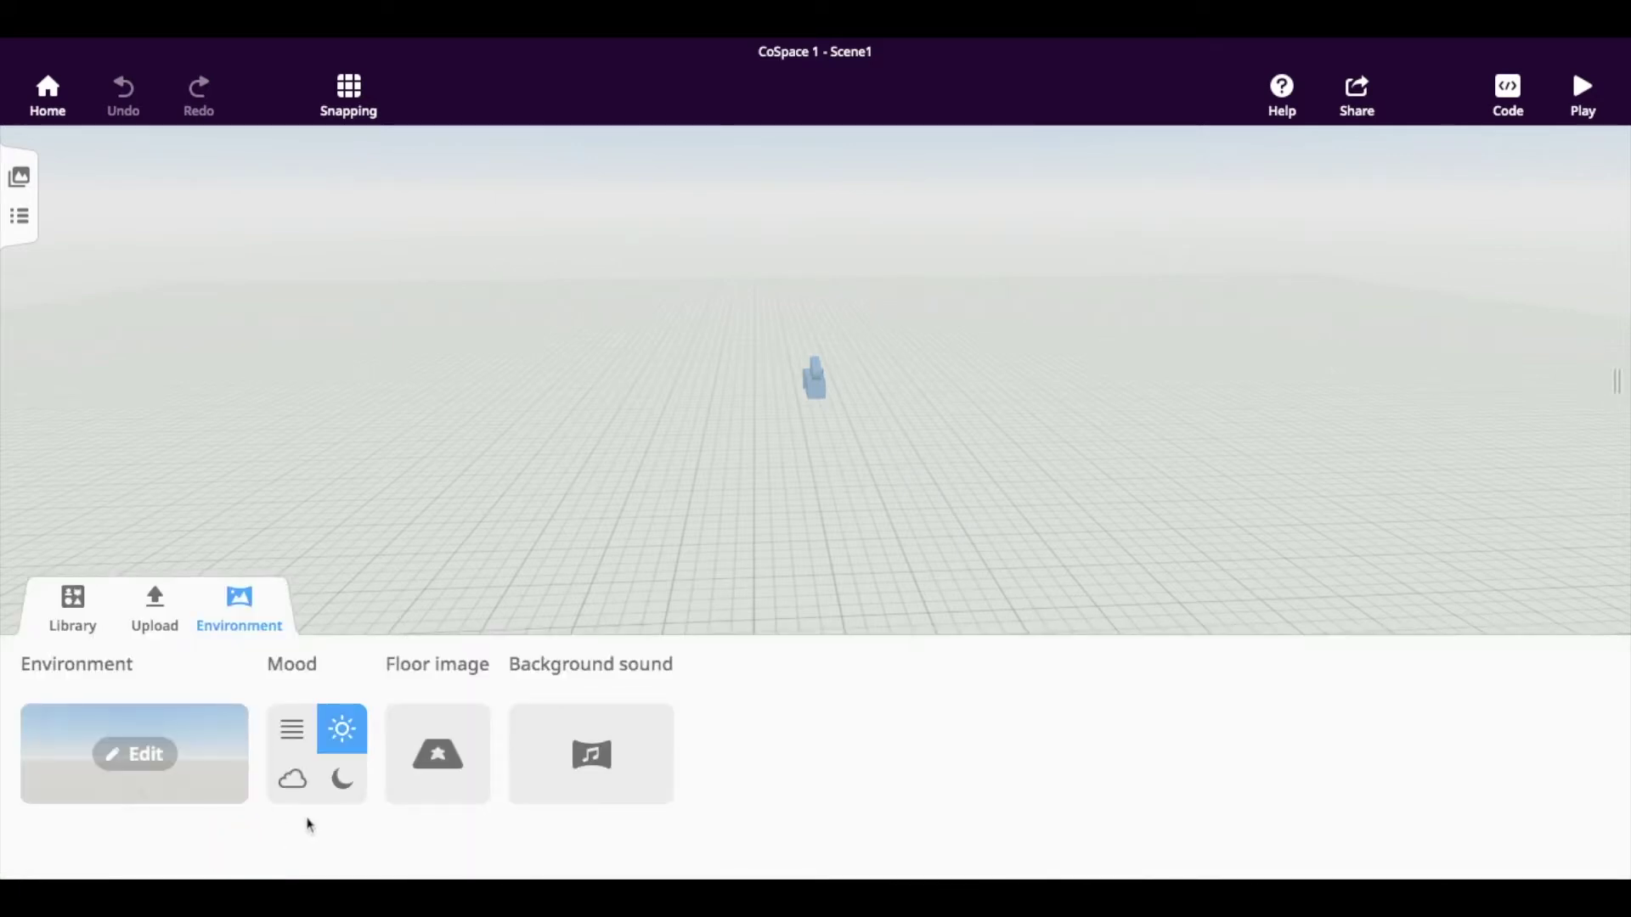
left_click(156, 762)
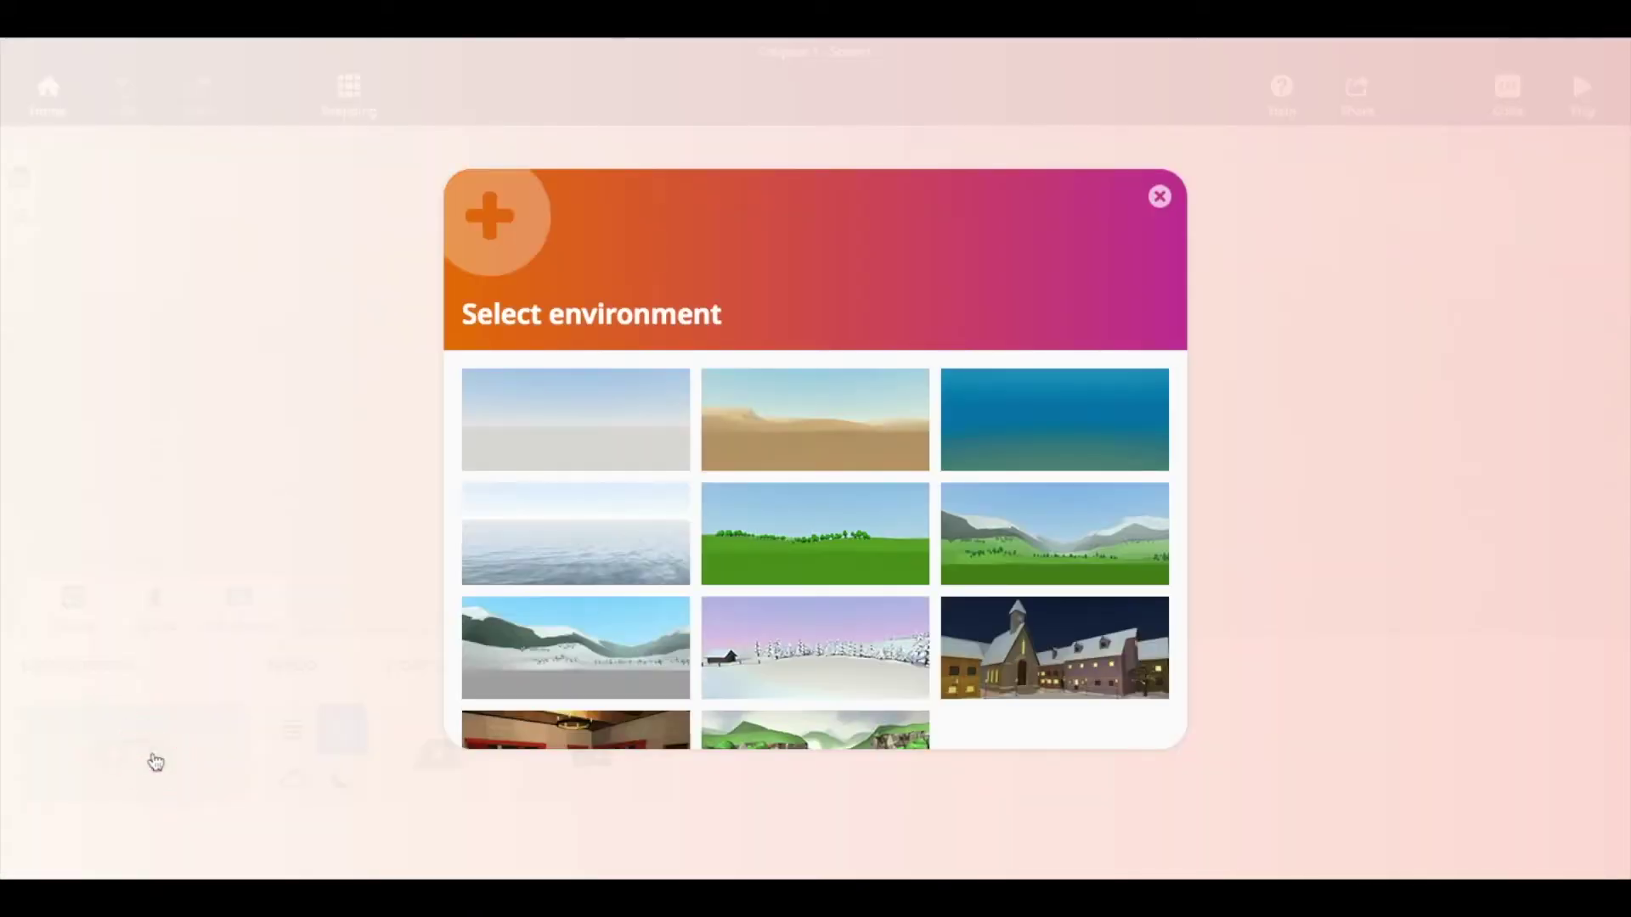
scroll(939, 630, "down", 3)
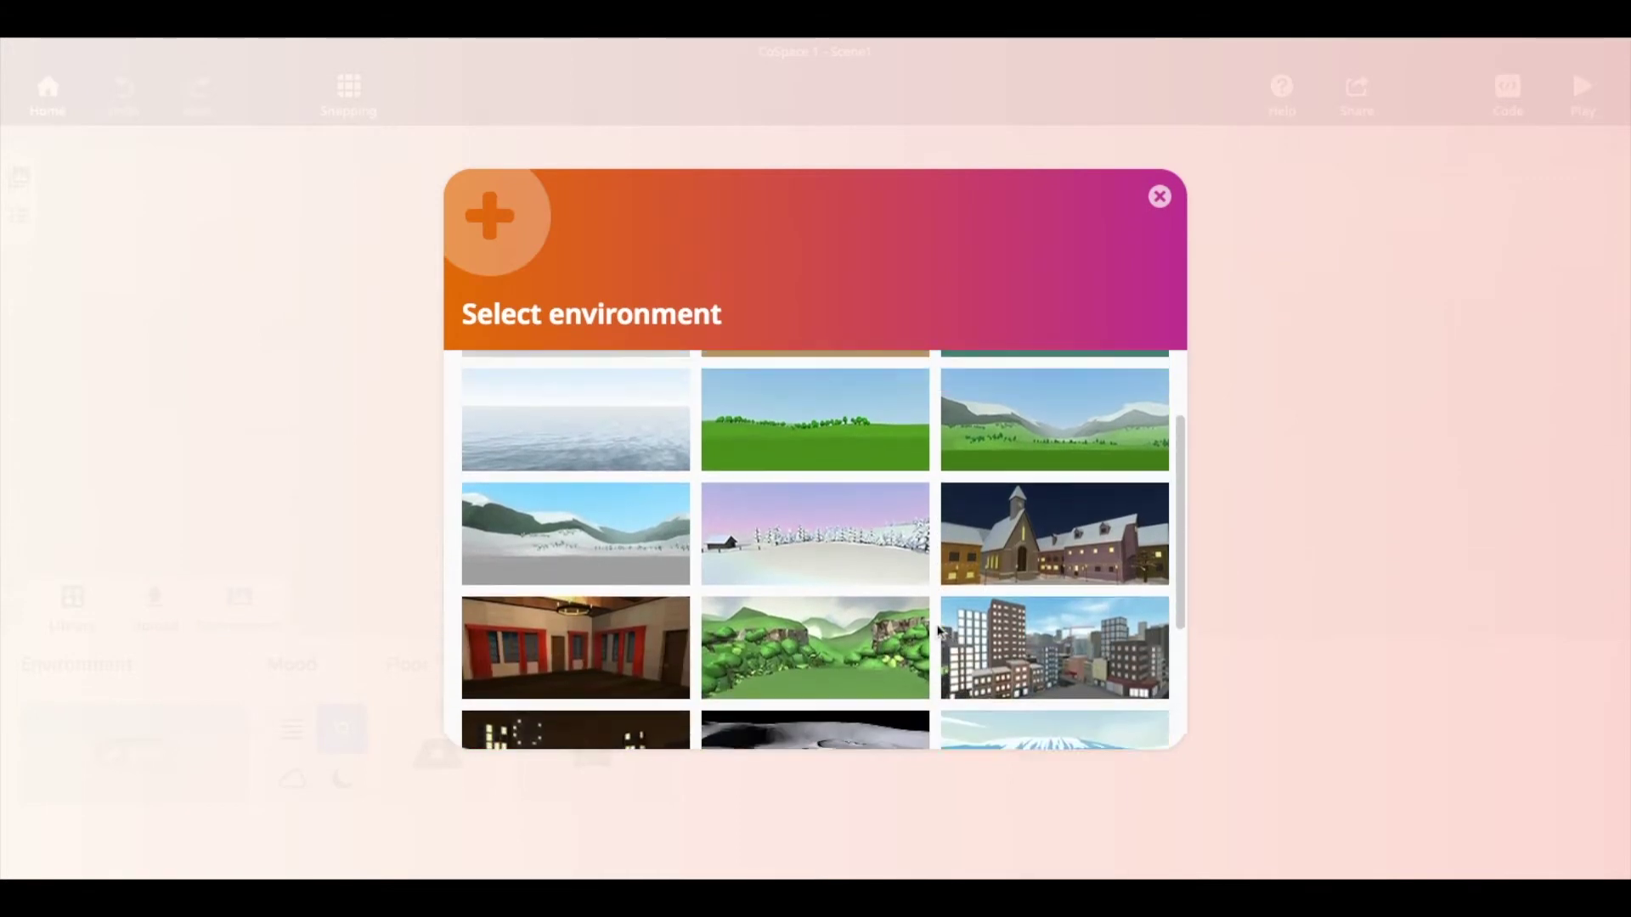
scroll(939, 631, "up", 3)
left_click(851, 447)
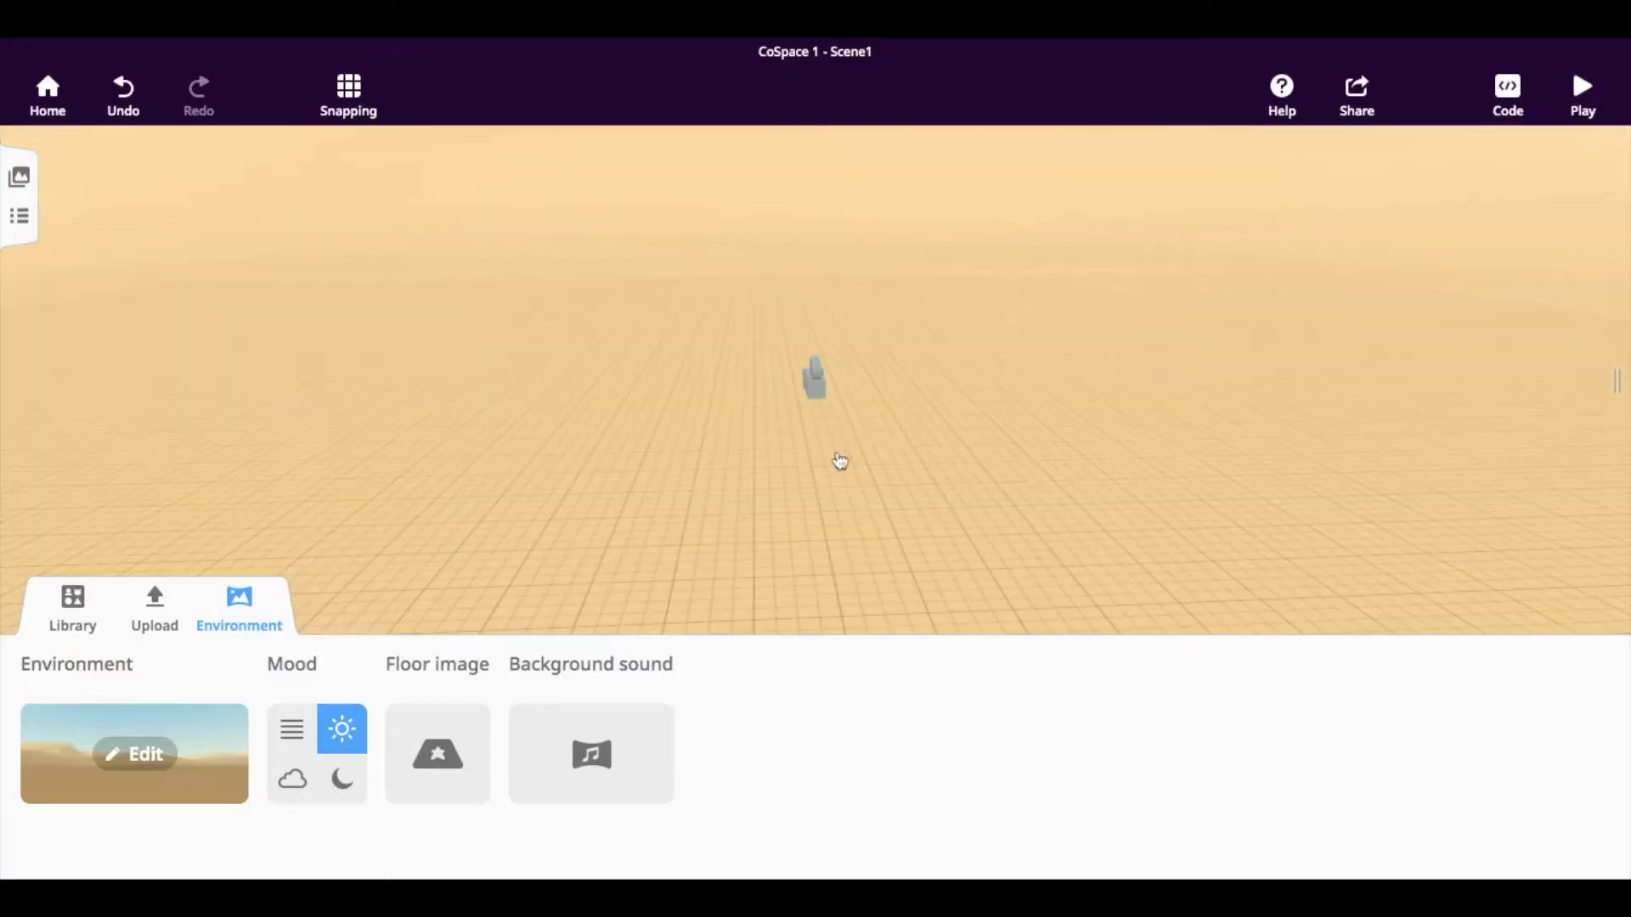
mouse_move(967, 409)
left_mouse_down()
mouse_move(906, 374)
mouse_move(965, 379)
left_mouse_up()
Step: Try the night and cloudy moods, then settle on the sunny mood
left_click(342, 779)
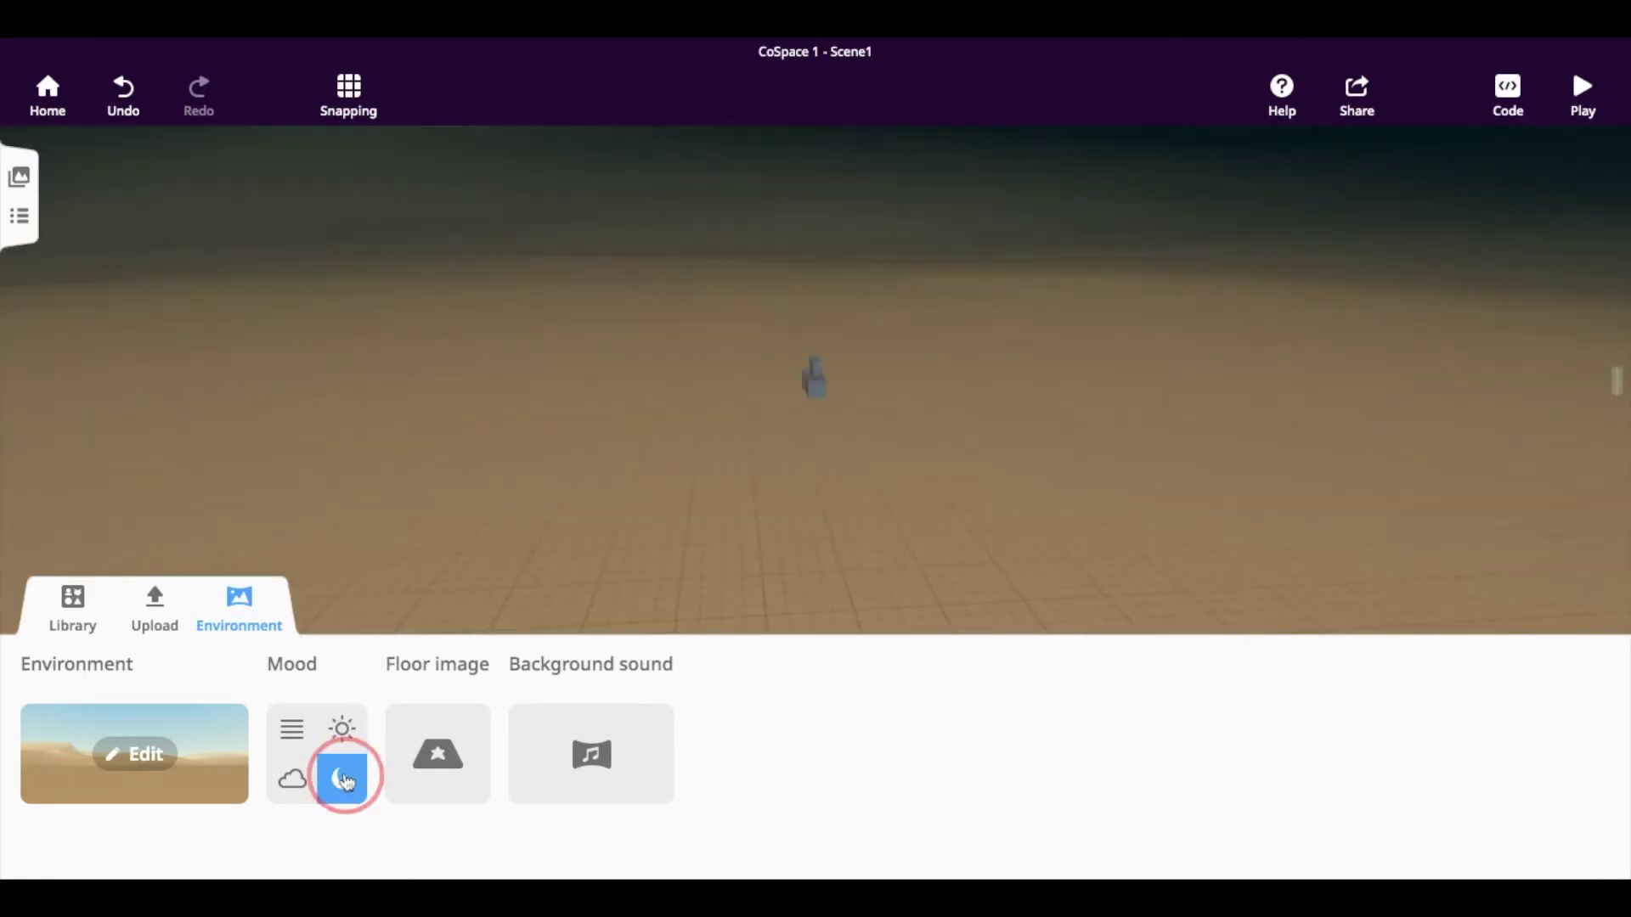
left_click(592, 507)
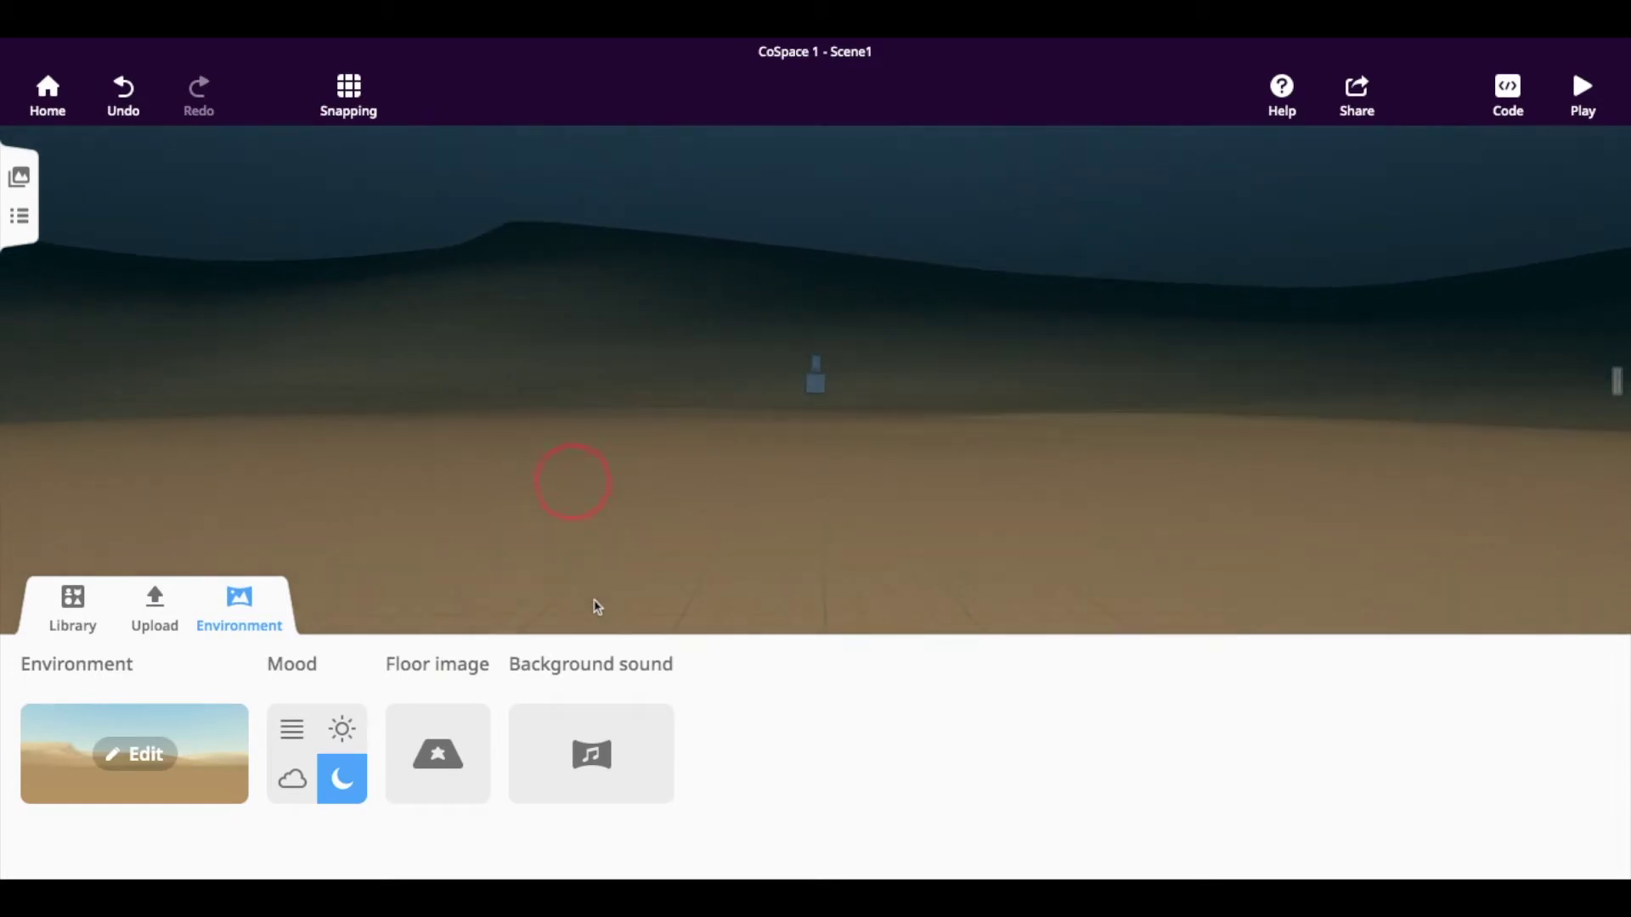
left_click(310, 769)
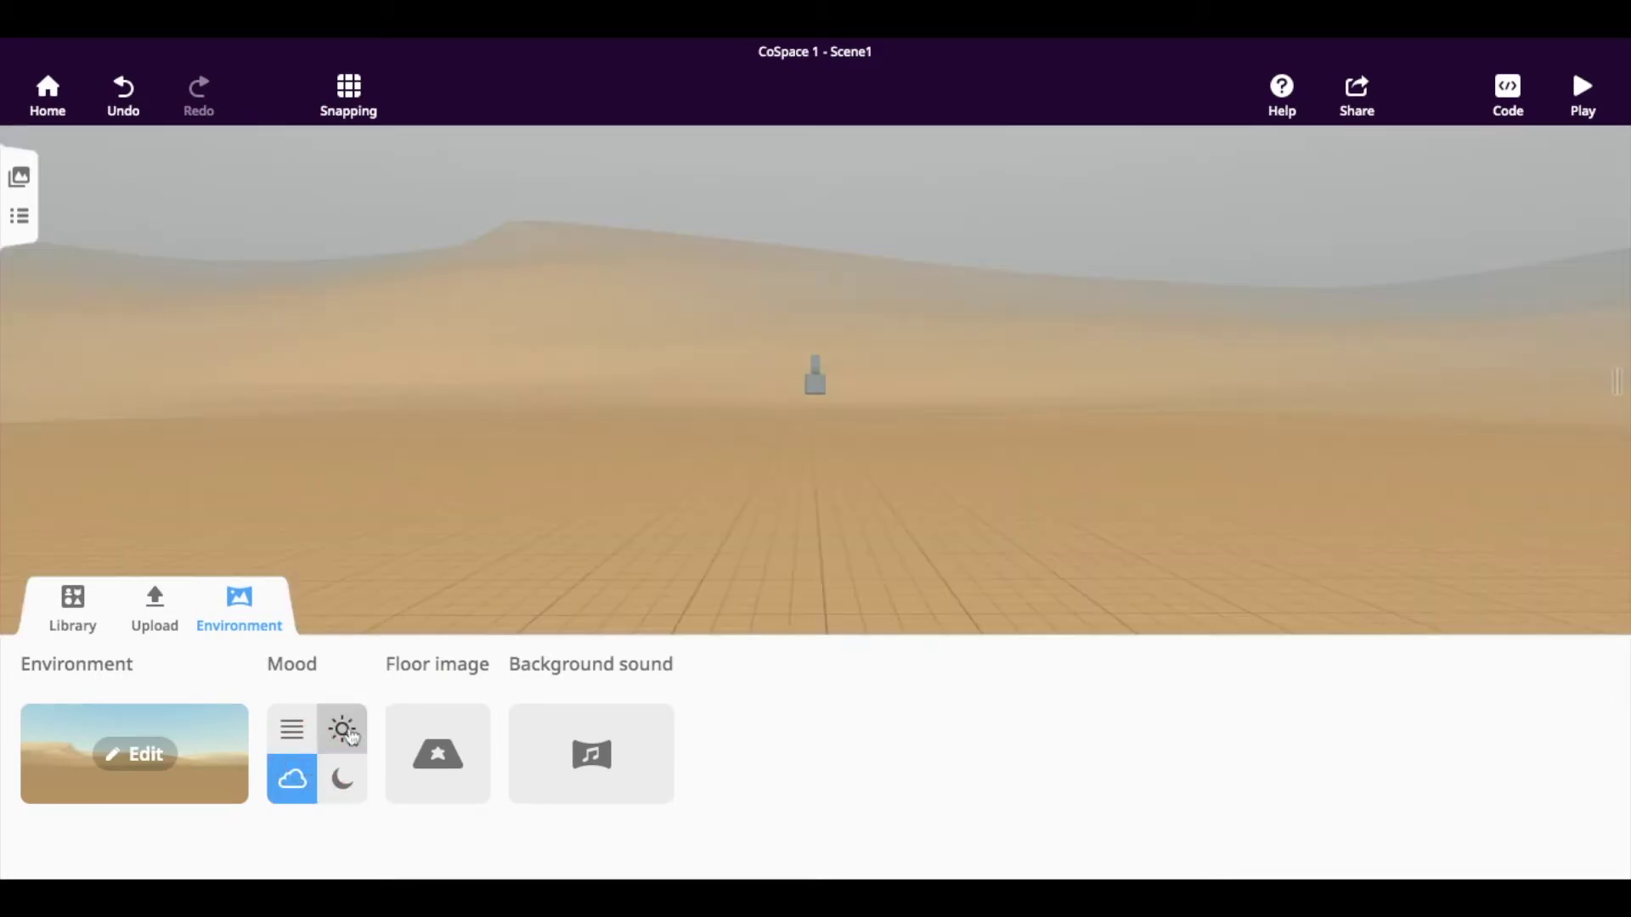
left_click(348, 733)
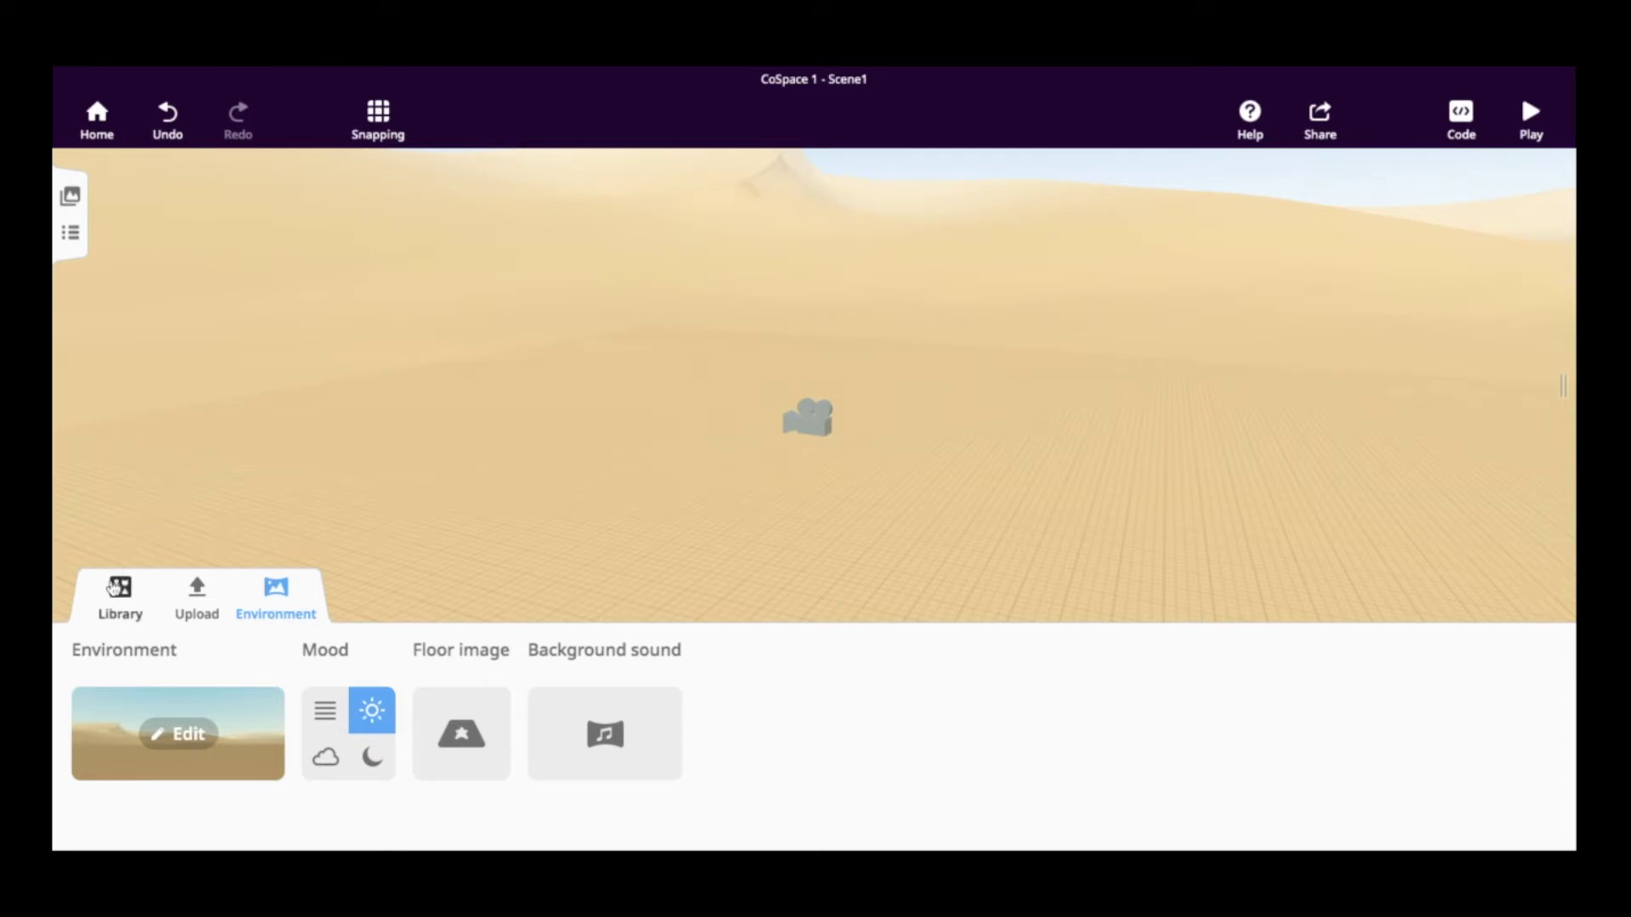
left_click(119, 595)
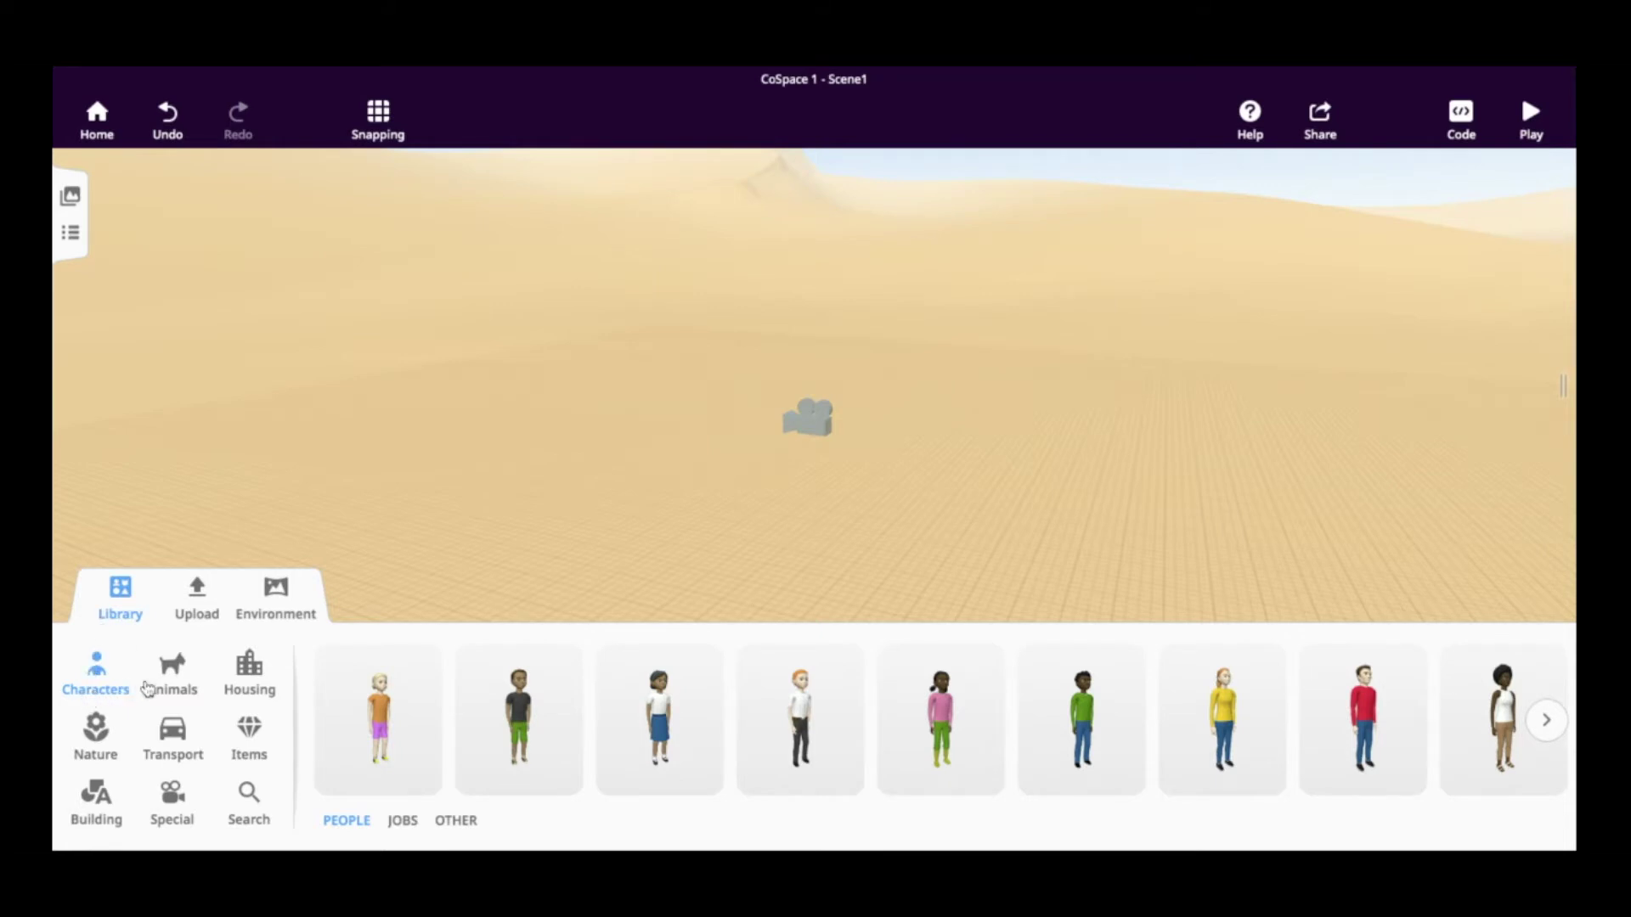
Step: Browse the library categories and place a Building brick wall in front of the camera
left_click(164, 688)
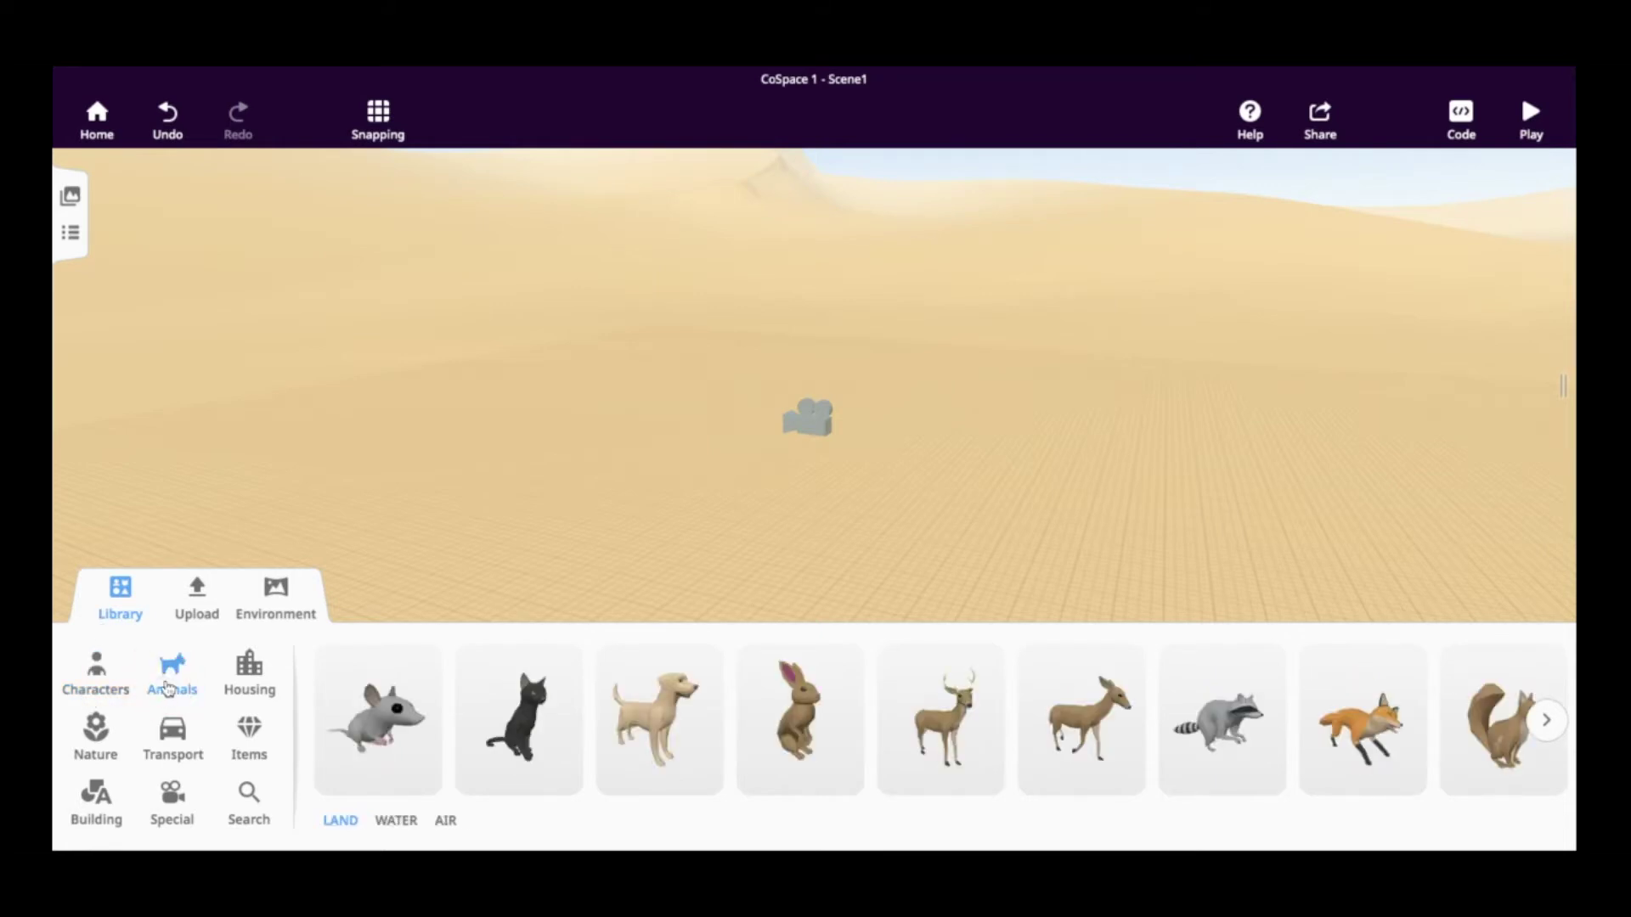
left_click(252, 679)
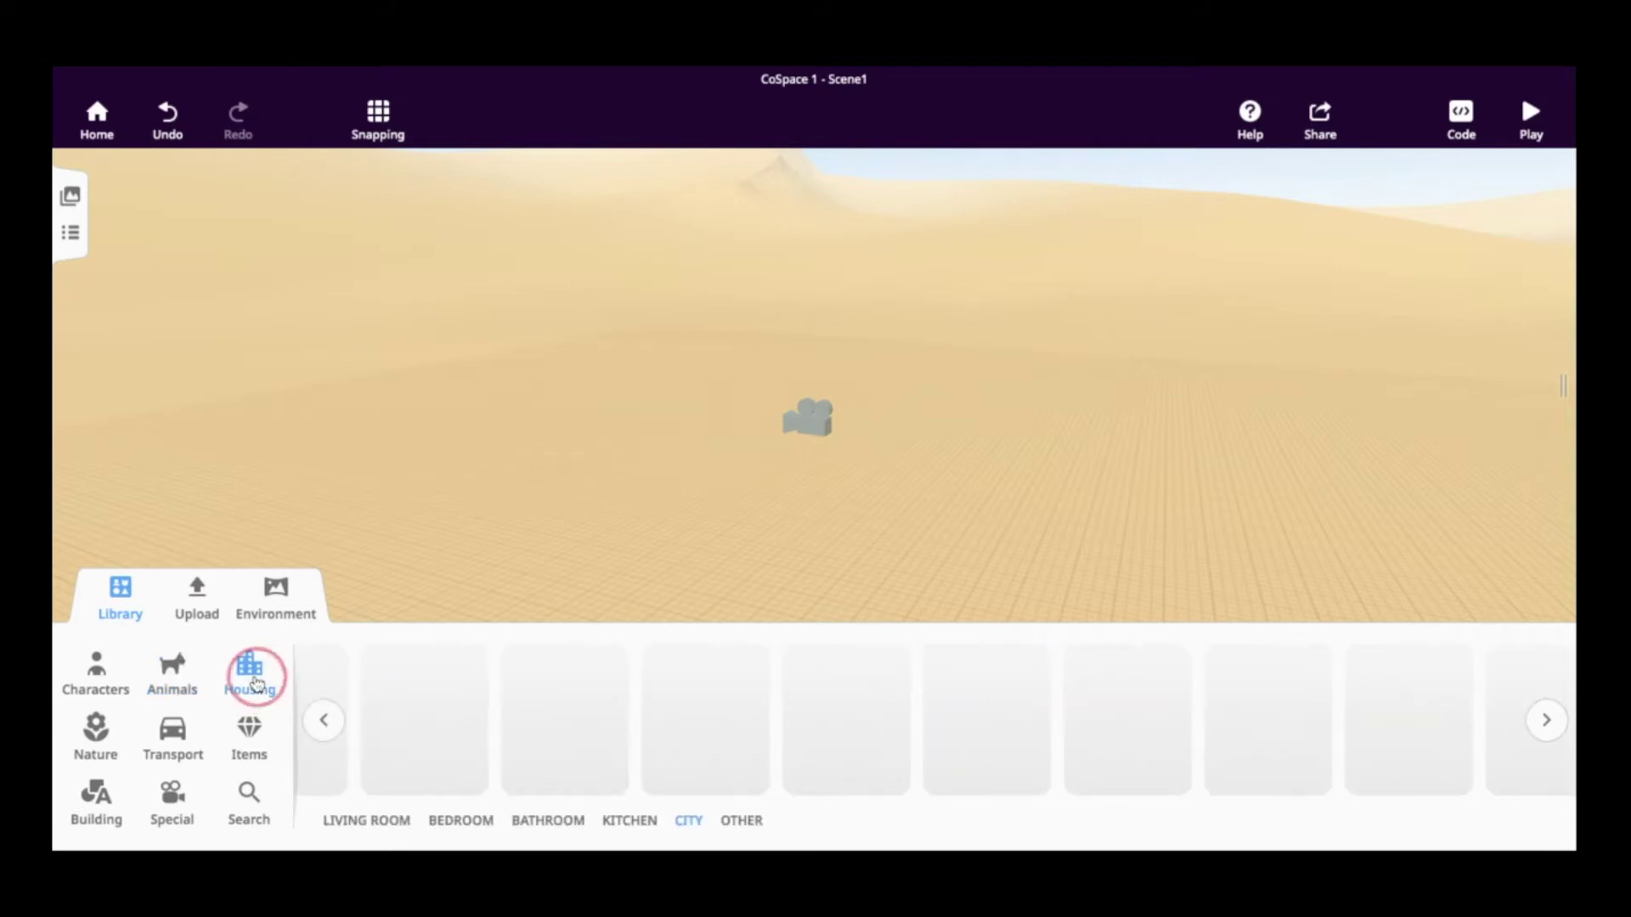
left_click(316, 713)
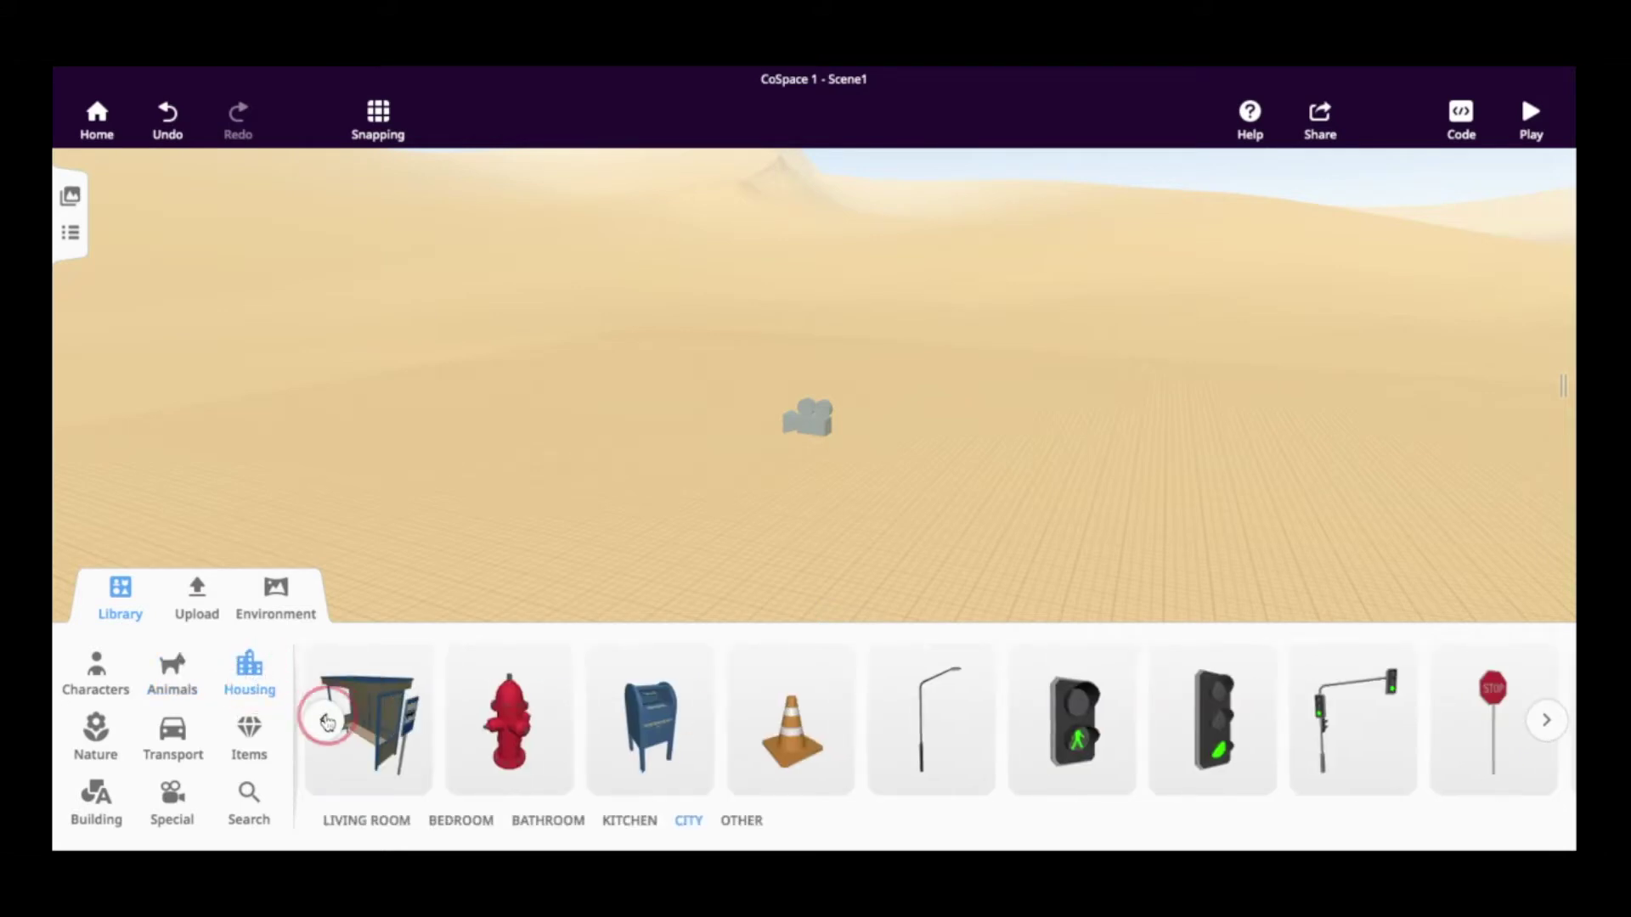
left_click(90, 732)
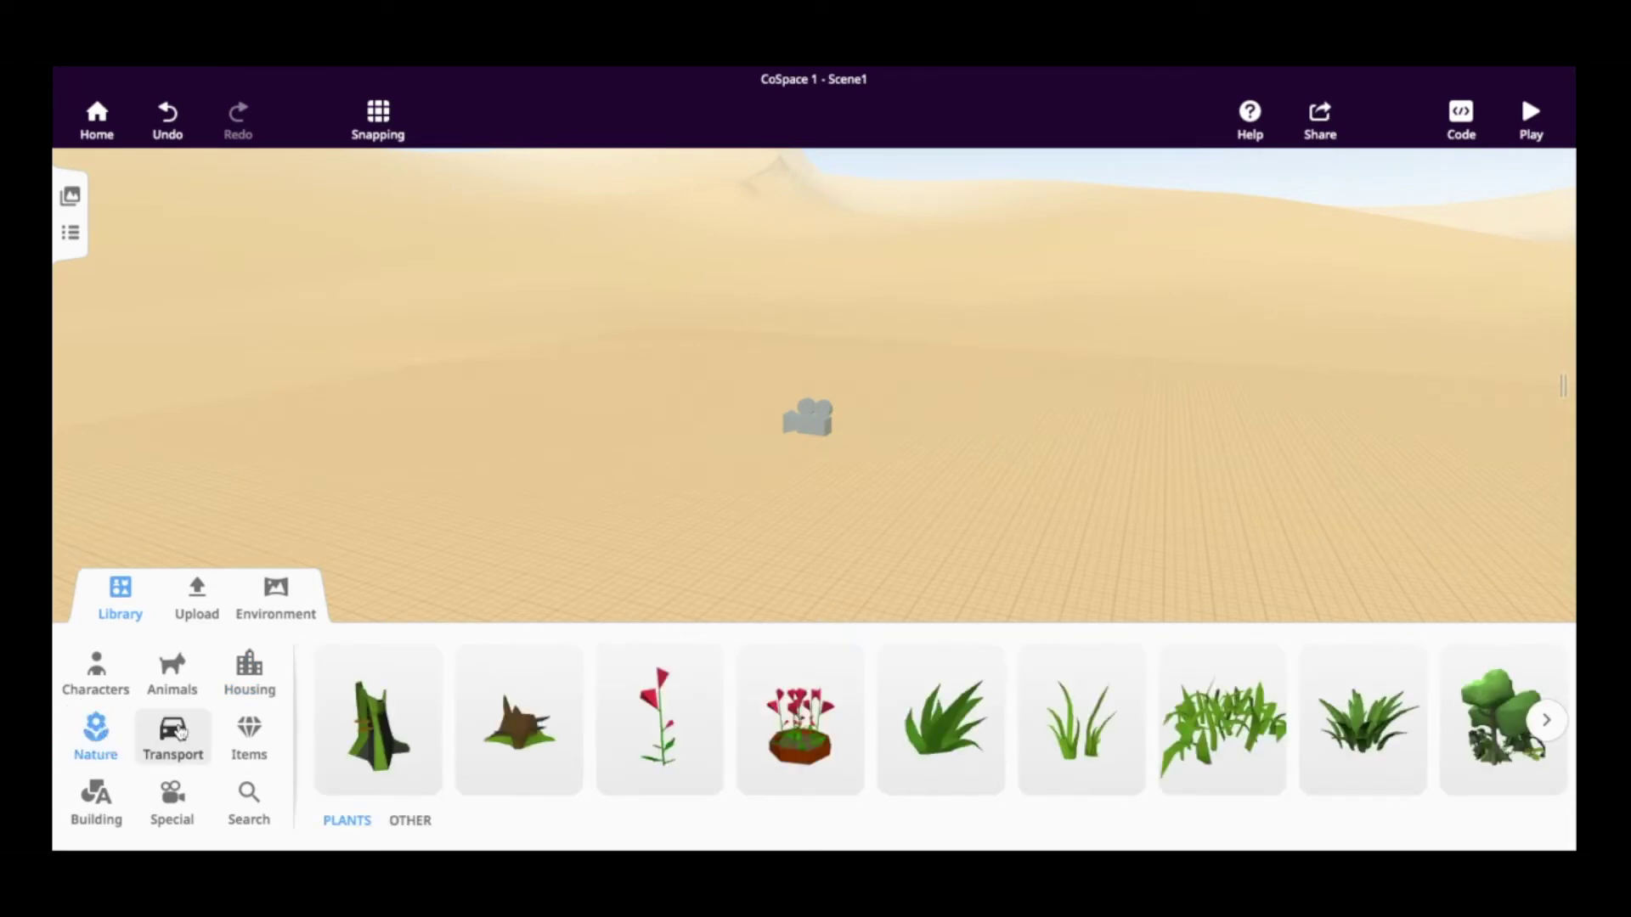
left_click(179, 731)
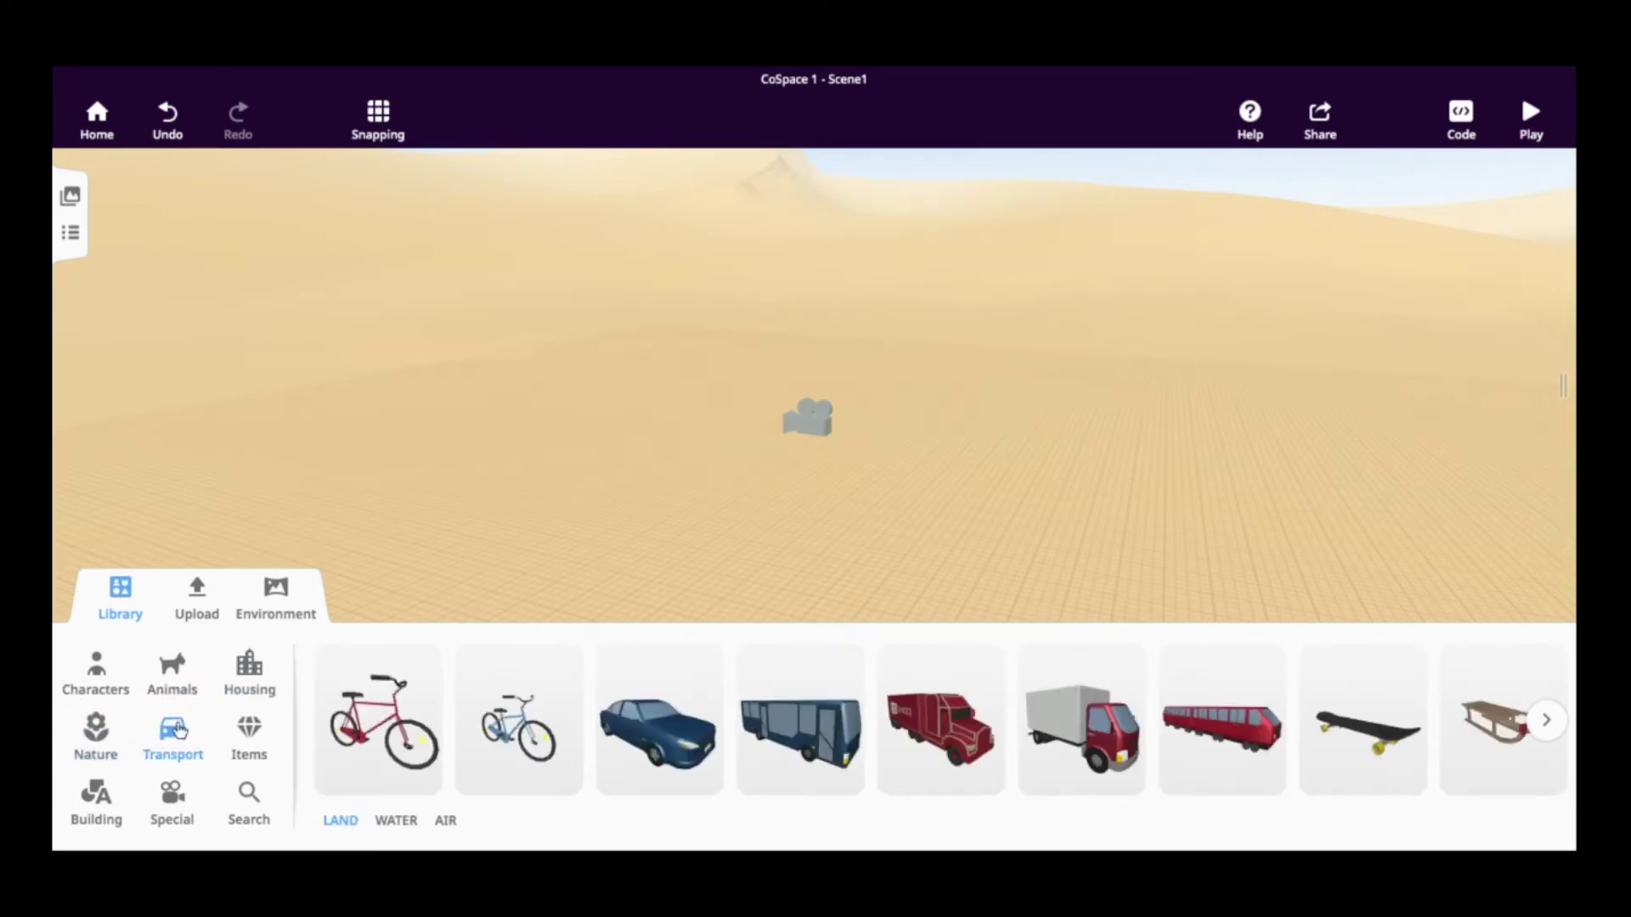
left_click(246, 733)
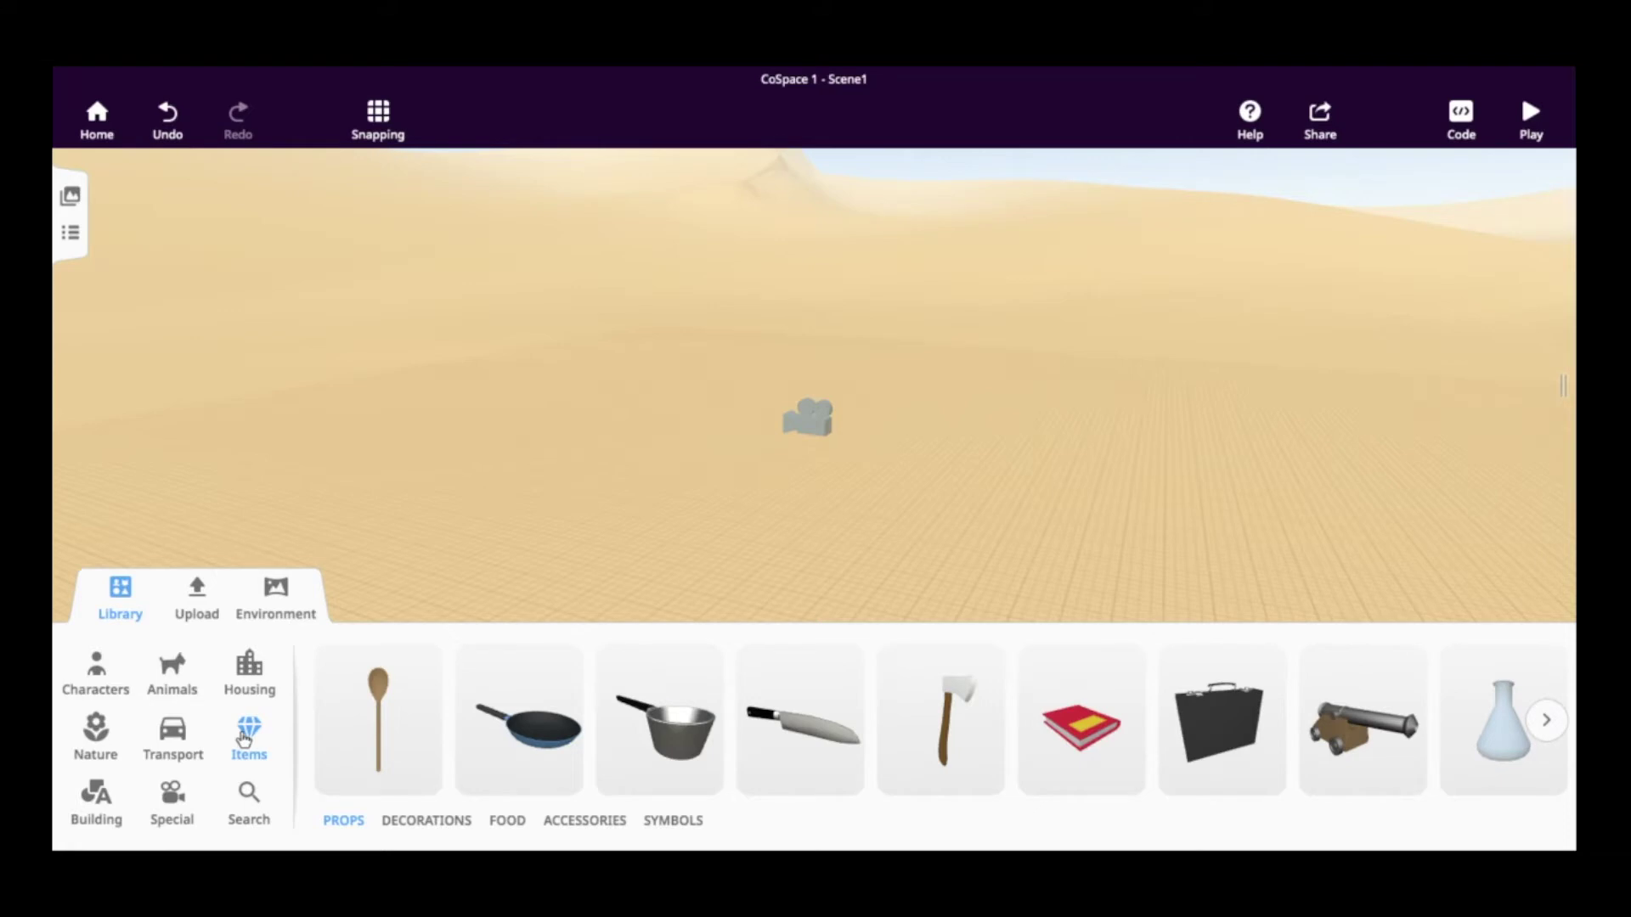
left_click(114, 796)
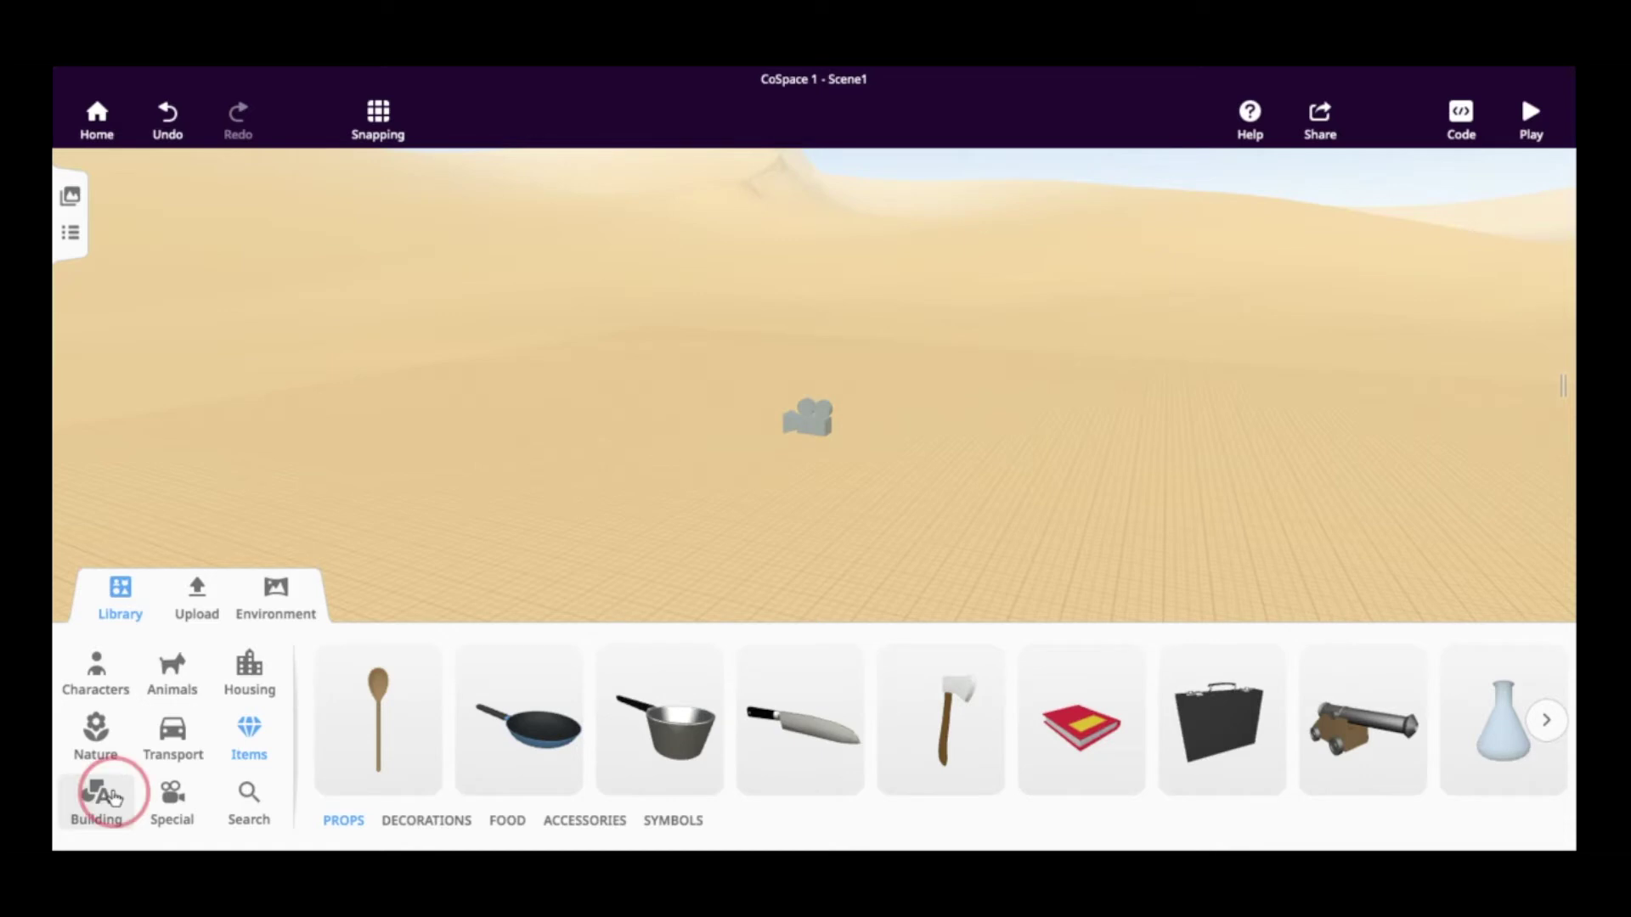
left_click_drag(1107, 721, 650, 482)
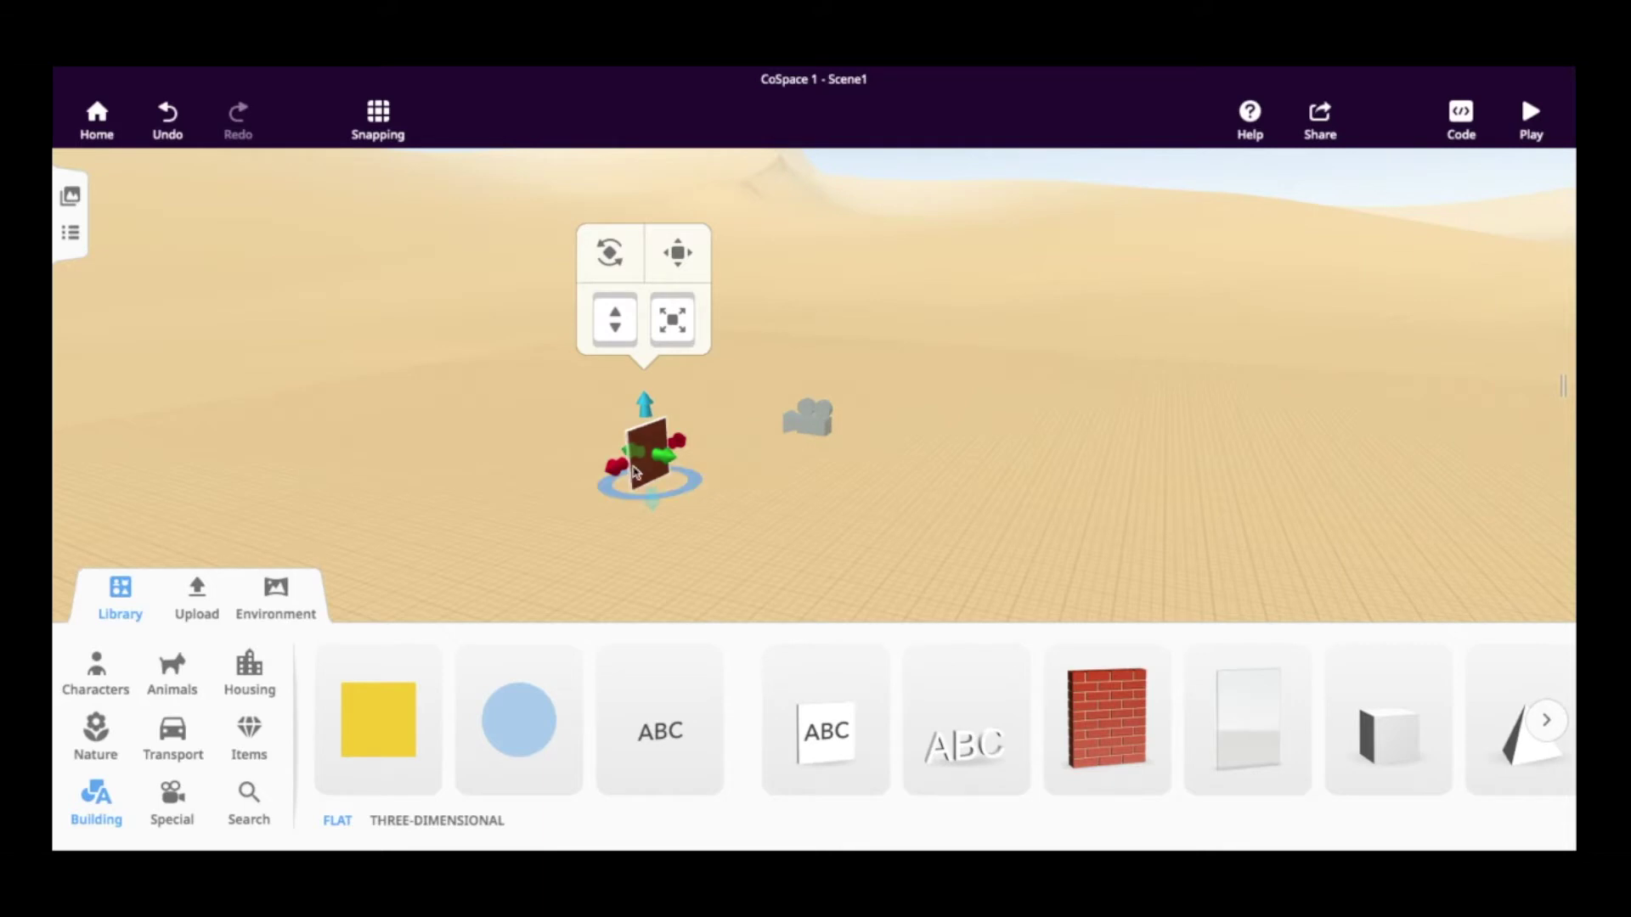
Step: Stretch the wall to height 3.50, widen both sides, and turn it about 60°
left_click_drag(645, 404, 638, 354)
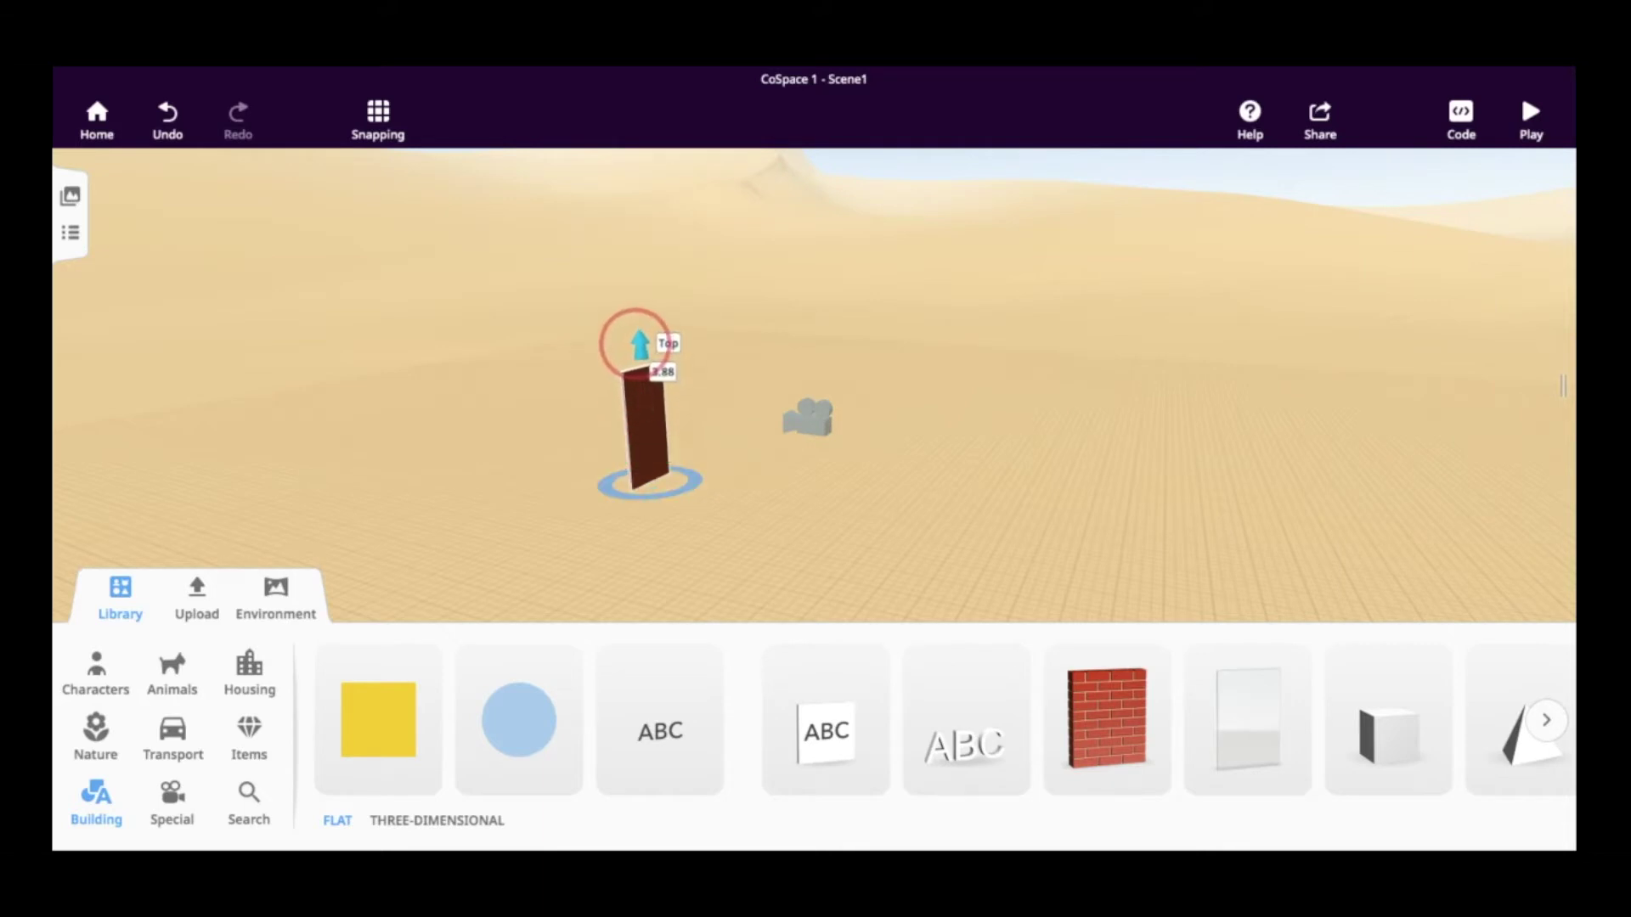
left_click(647, 420)
left_click(677, 422)
left_click_drag(677, 422, 707, 393)
left_click(620, 451)
left_click_drag(622, 451, 548, 466)
mouse_move(668, 435)
left_mouse_down()
mouse_move(713, 444)
mouse_move(682, 445)
left_mouse_up()
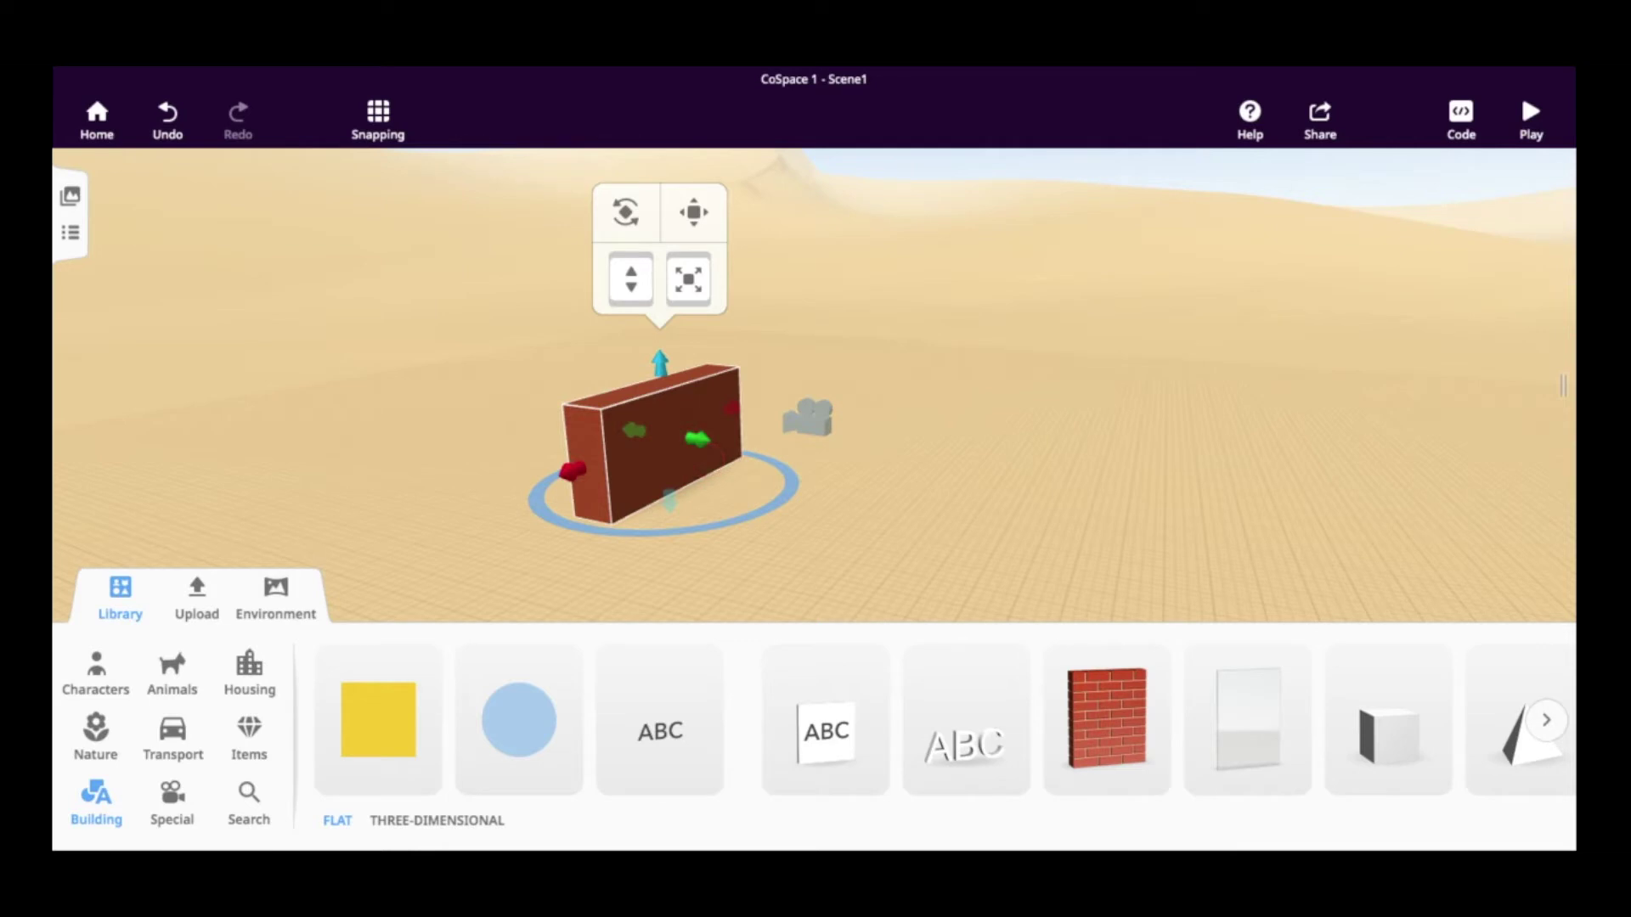
left_click_drag(790, 482, 545, 486)
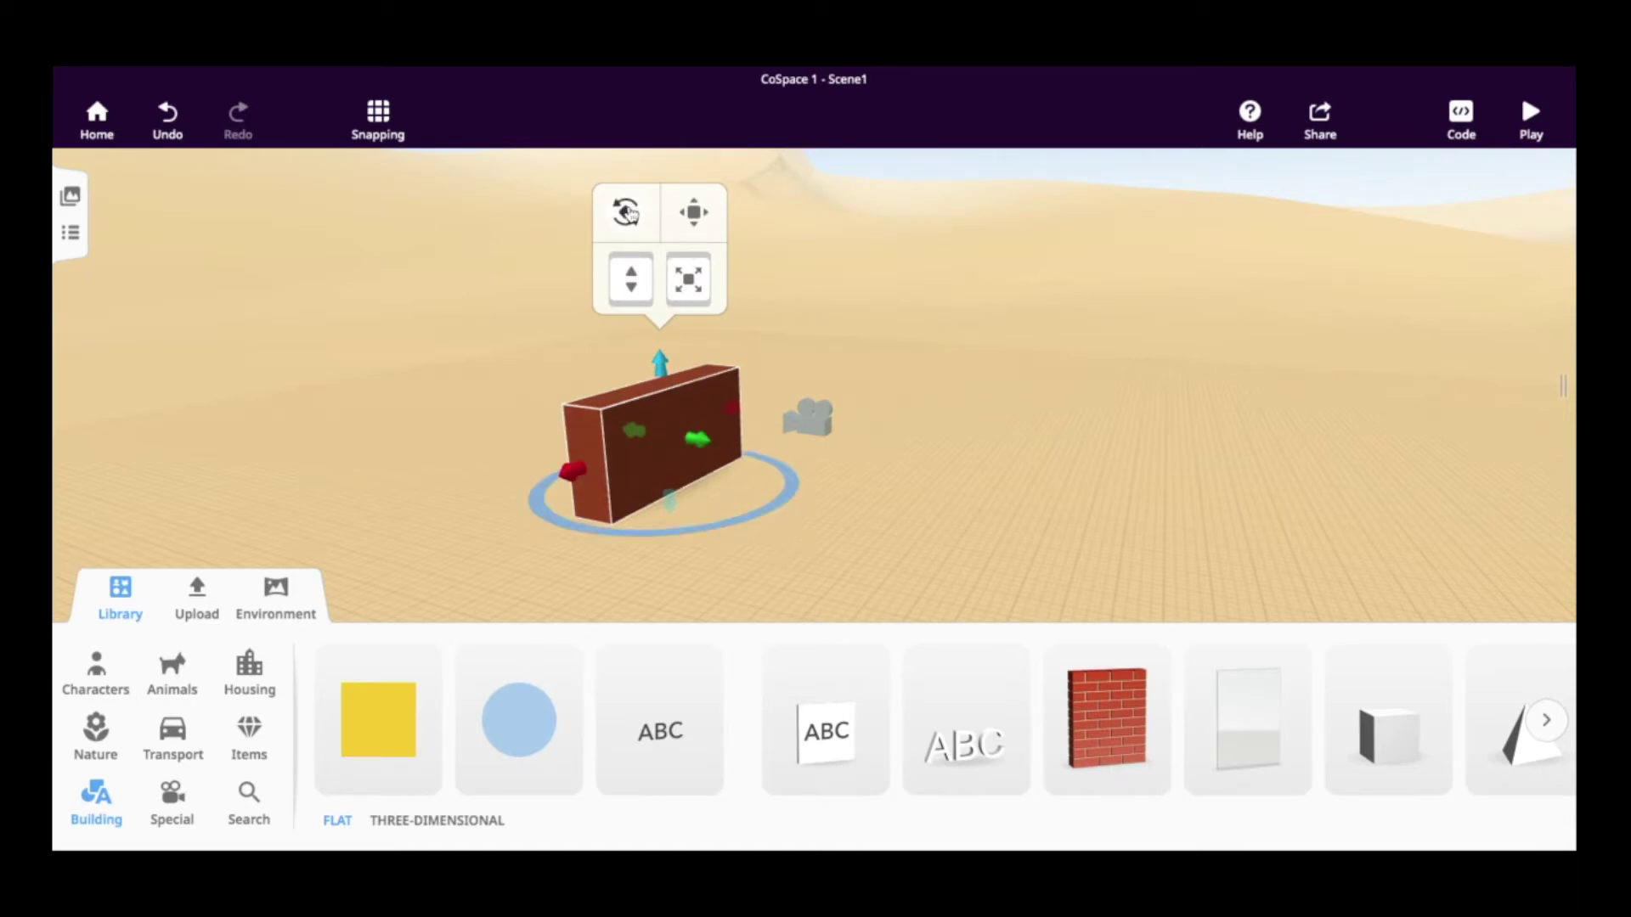
Step: Tilt the wall to 67.5°, then the other way to -67.5°
left_click(627, 213)
left_click_drag(724, 339, 637, 306)
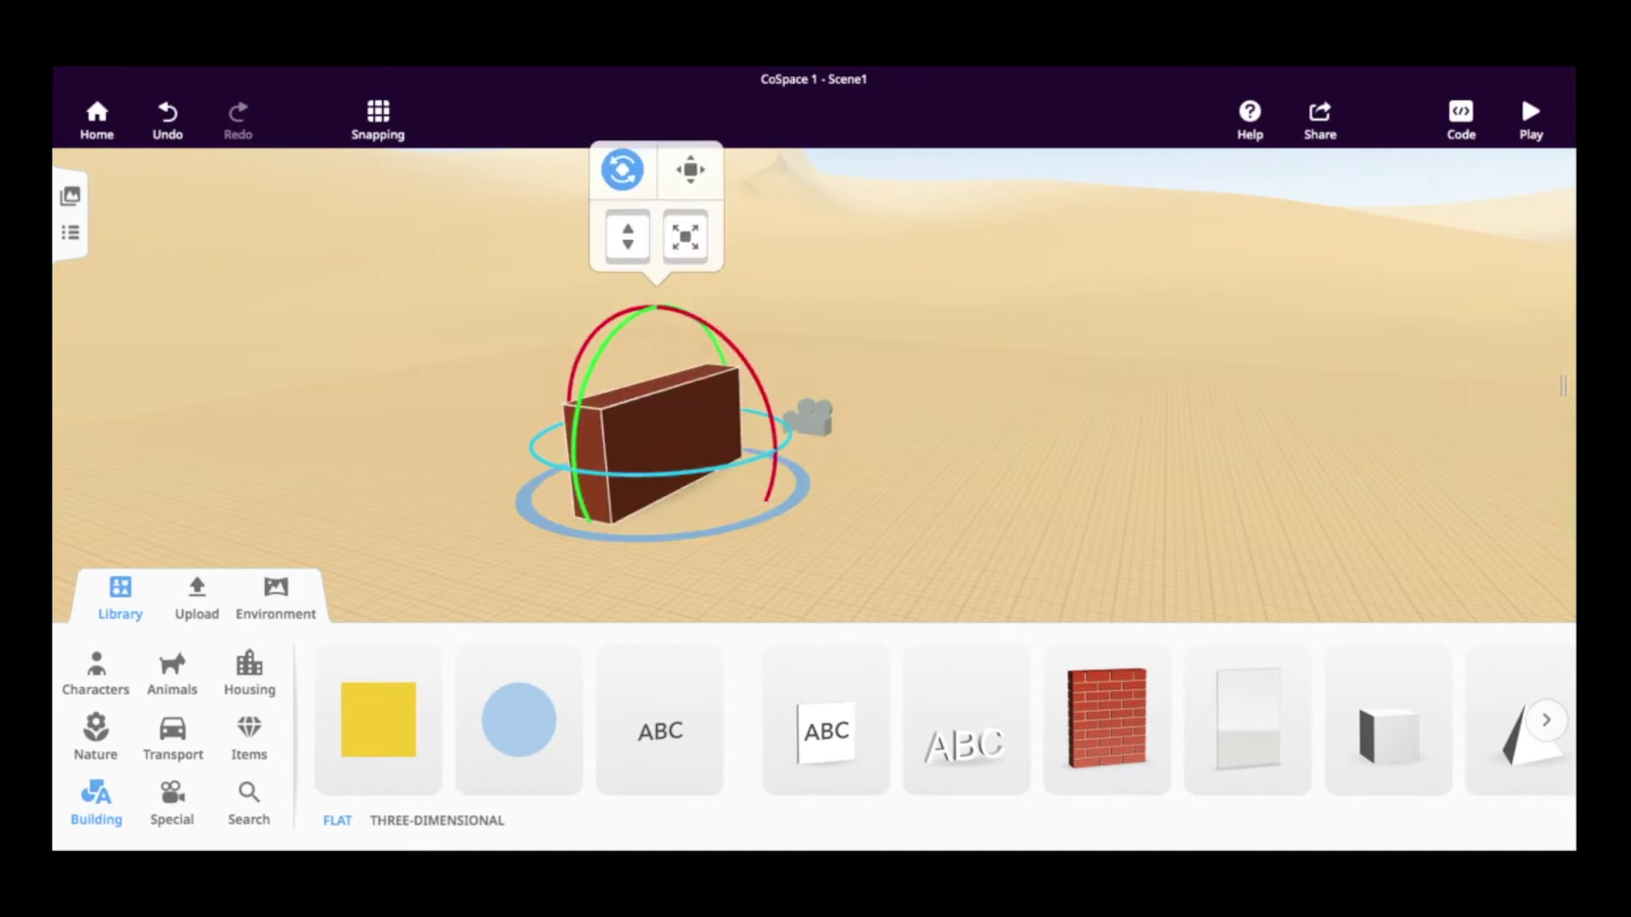
left_click_drag(569, 399, 662, 515)
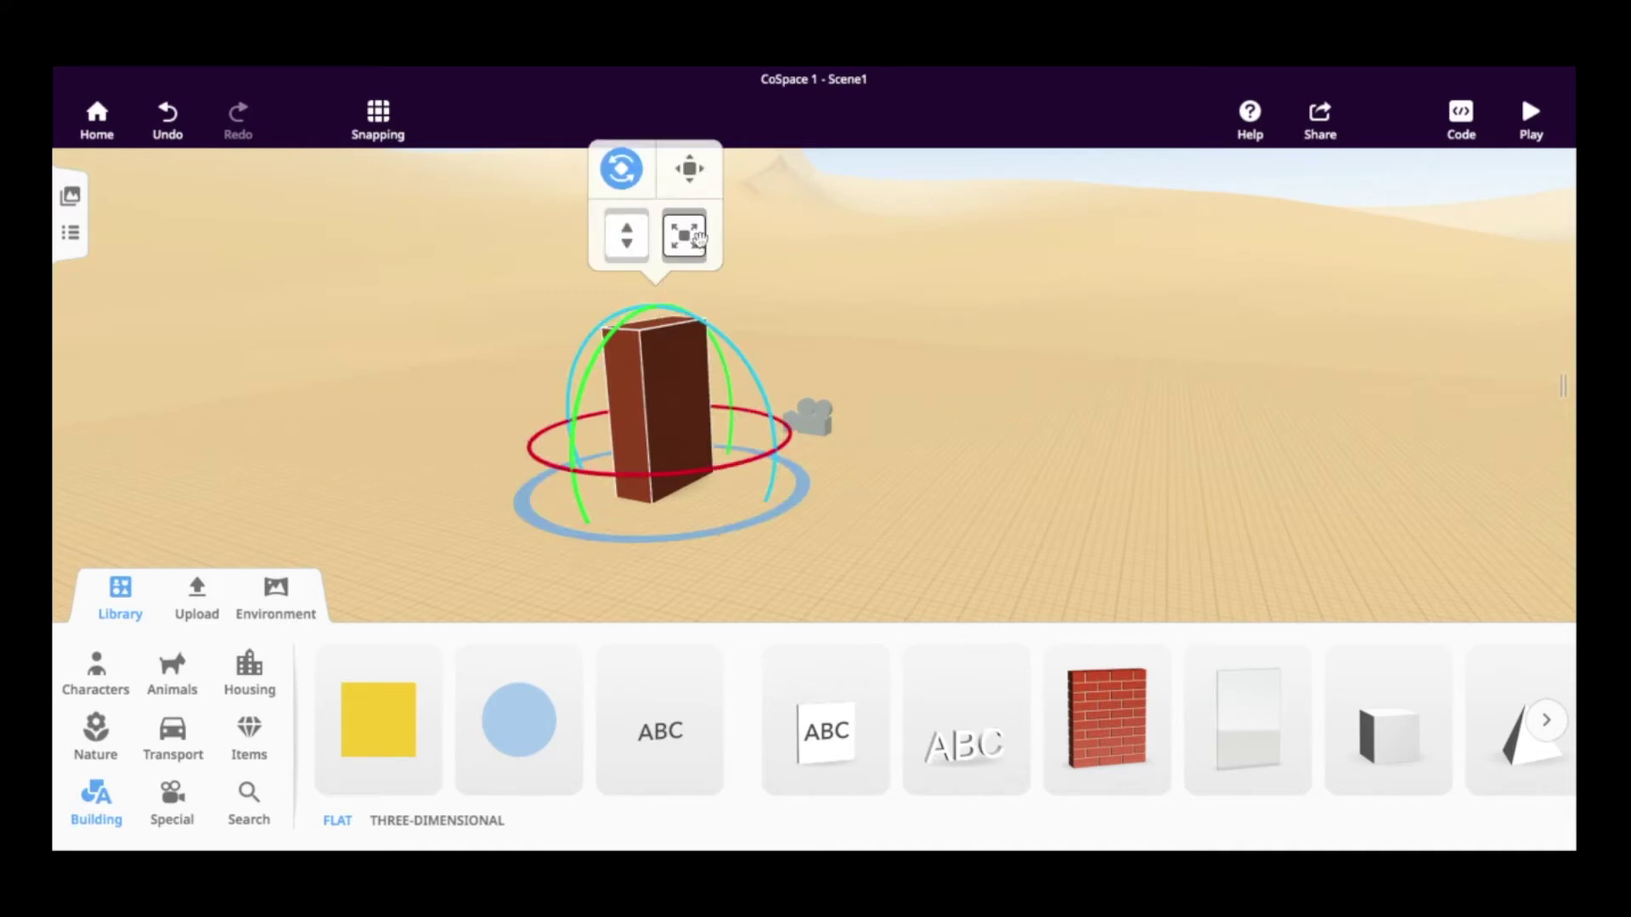
left_click(637, 181)
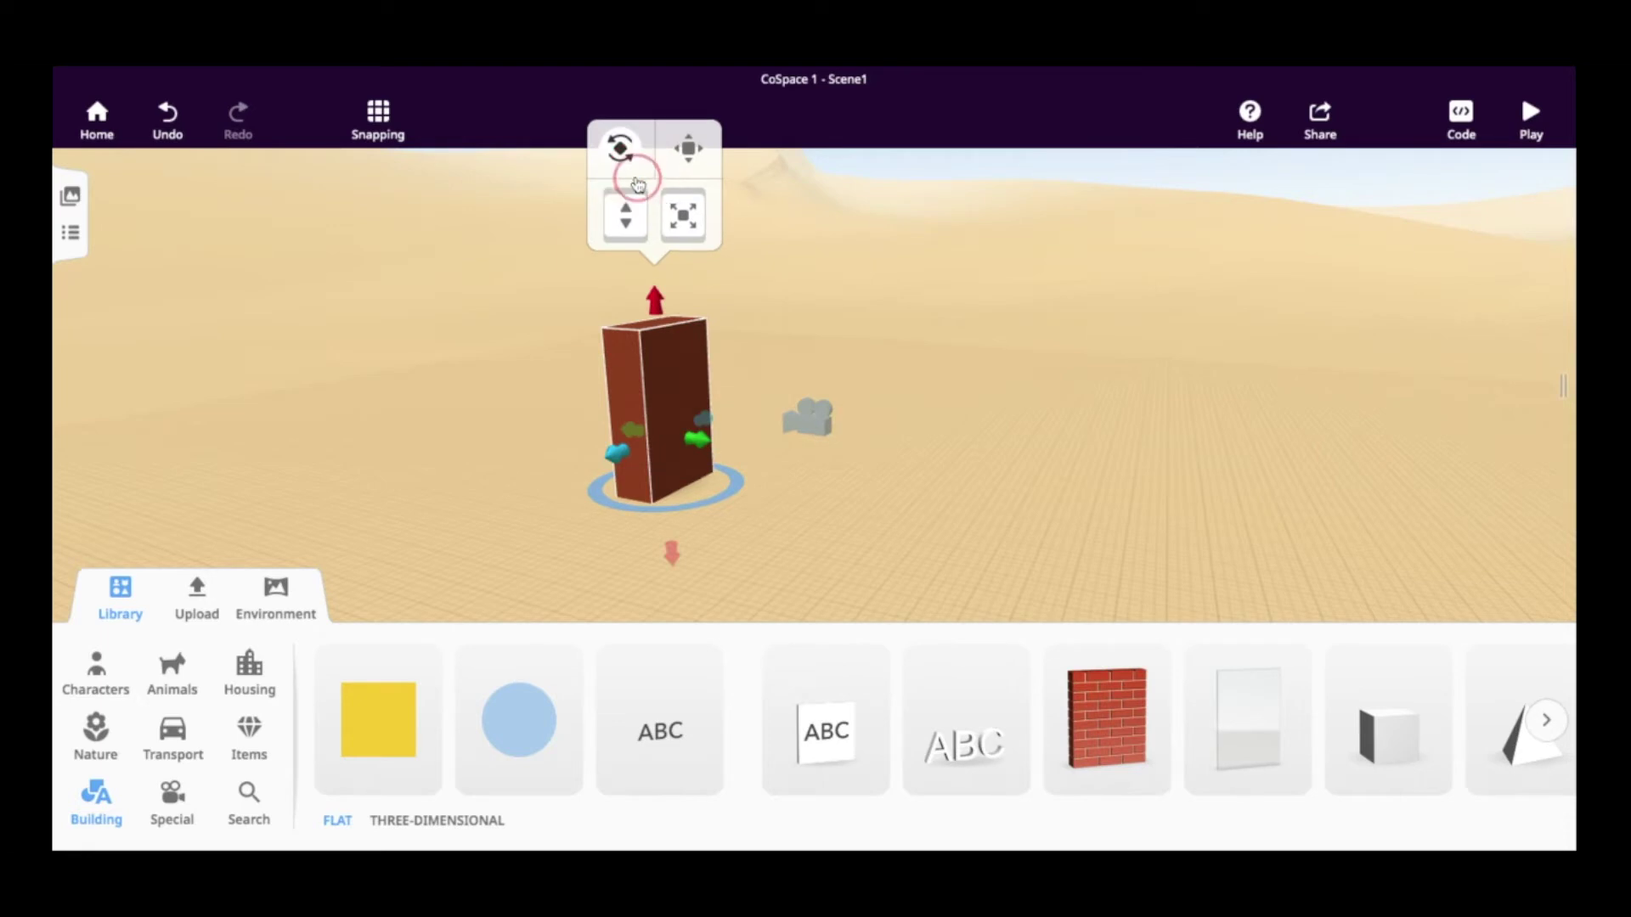
Step: Shrink the brick box and lift it well above the ground
left_click_drag(683, 215, 721, 293)
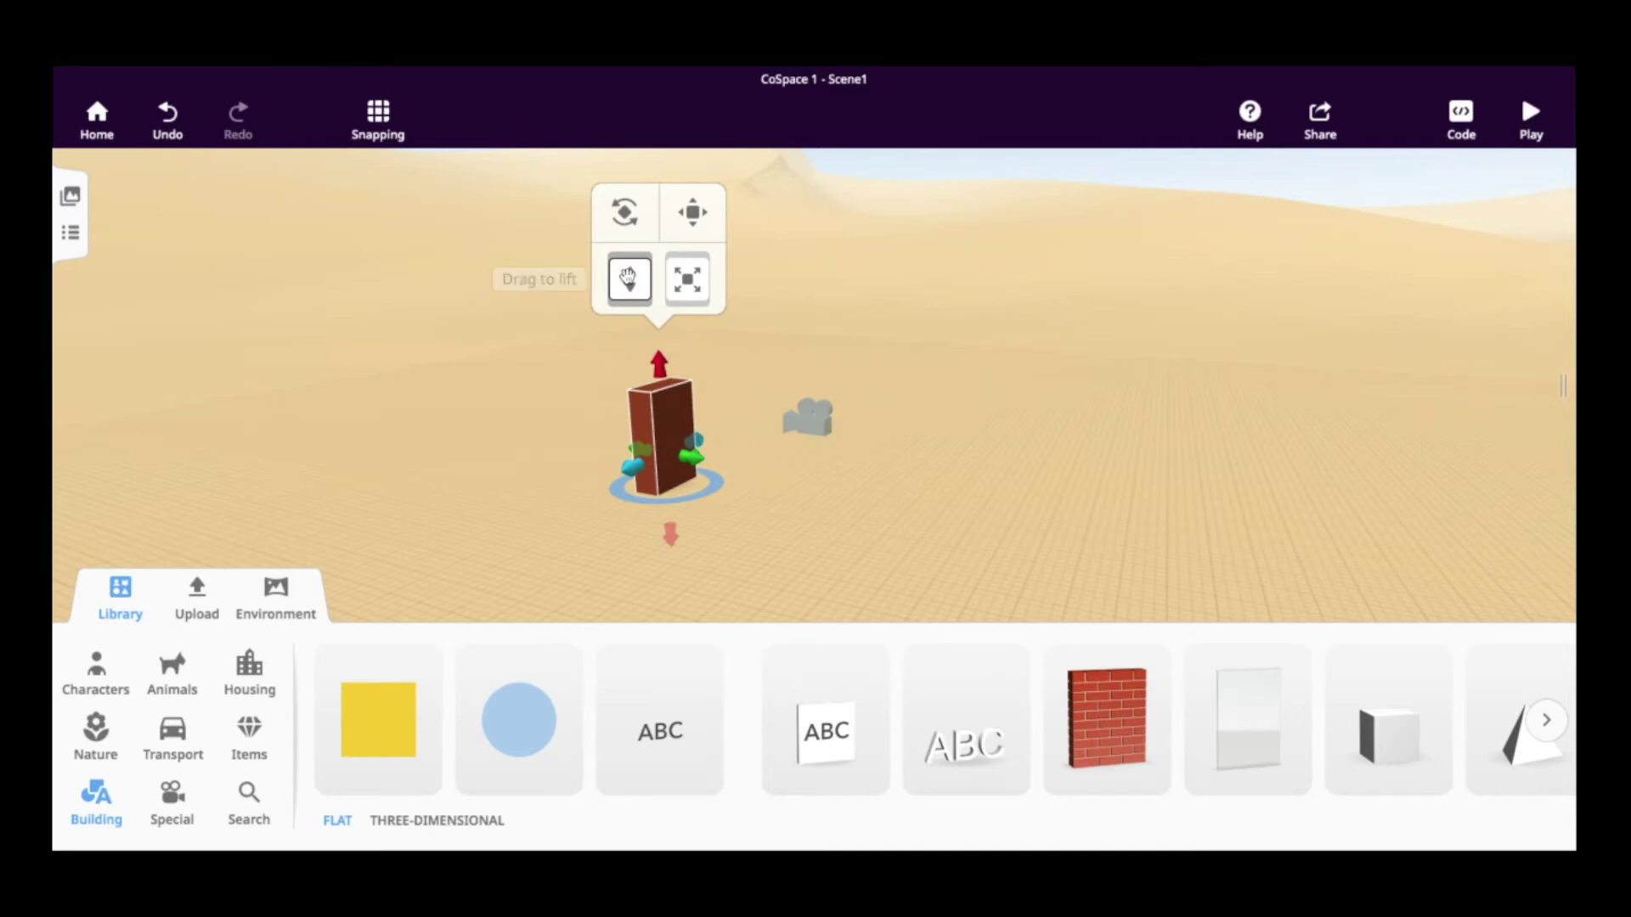
mouse_move(628, 278)
left_mouse_down()
mouse_move(632, 326)
mouse_move(631, 229)
mouse_move(633, 298)
left_mouse_up()
left_click_drag(637, 233, 643, 182)
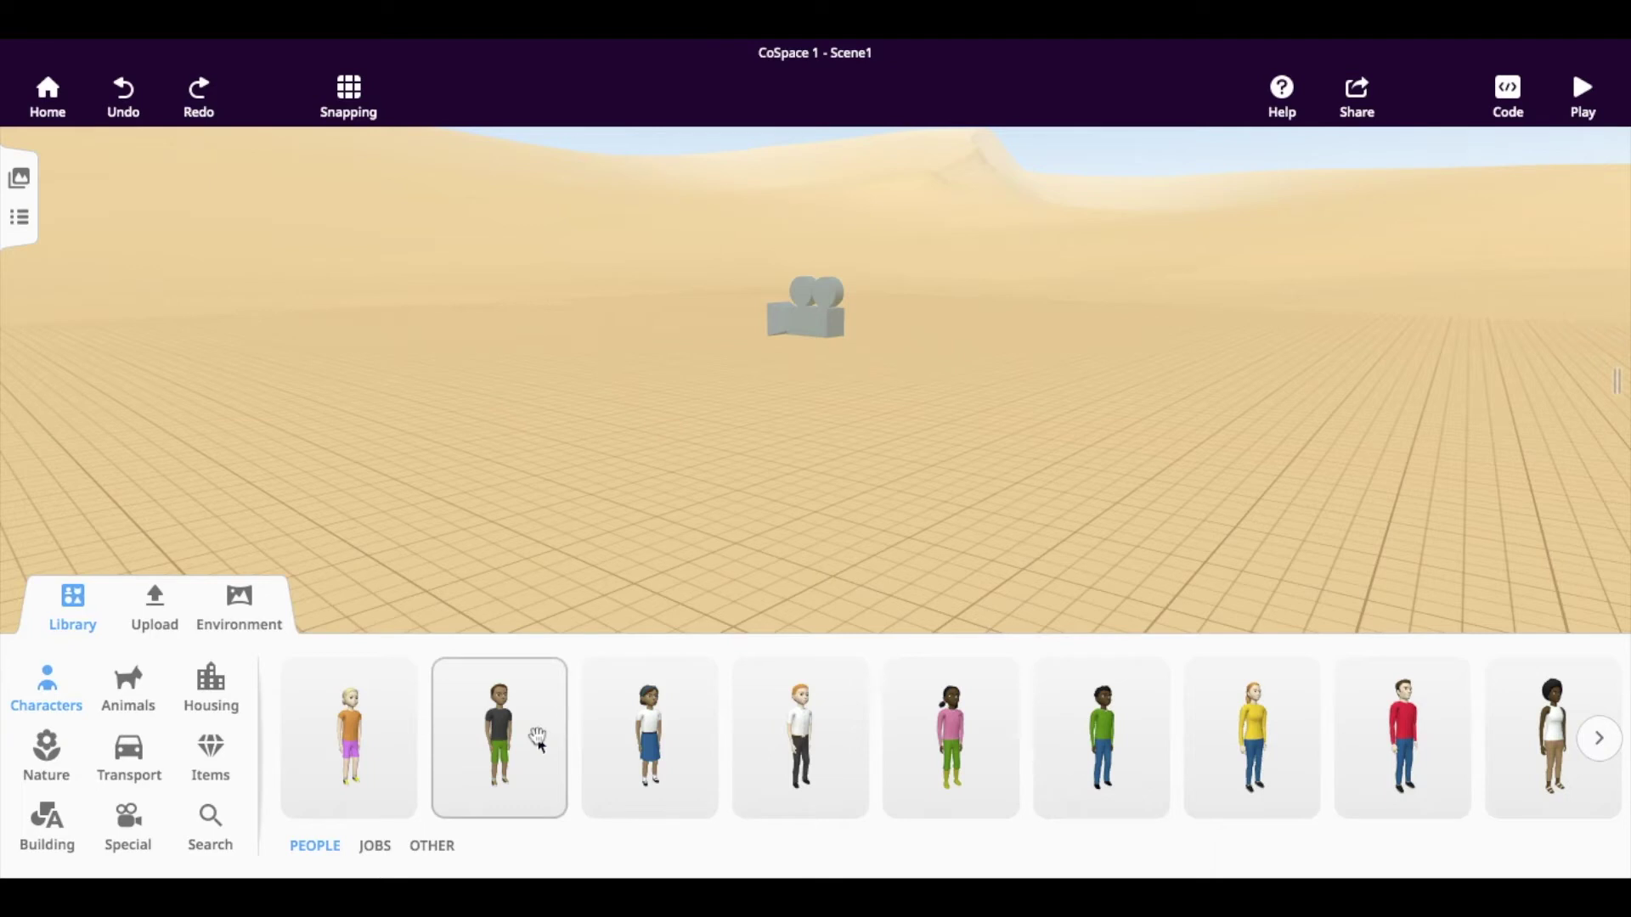
Step: Place the Casual boy in the desert and drop a wooden spoon beside him
left_click_drag(537, 739, 605, 480)
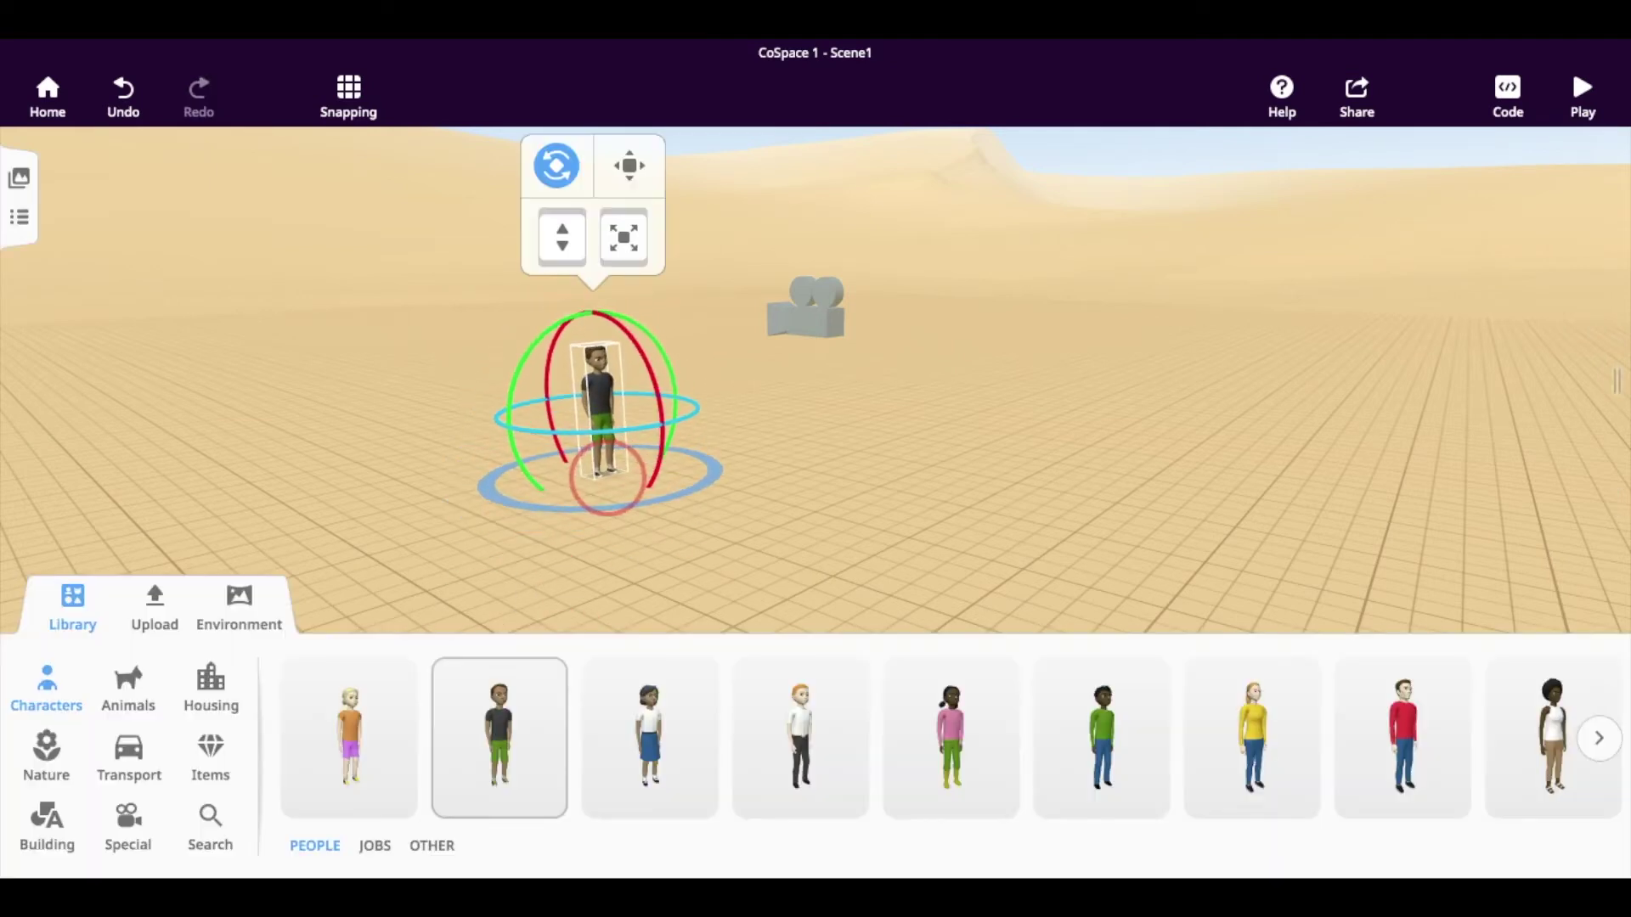
left_click(212, 746)
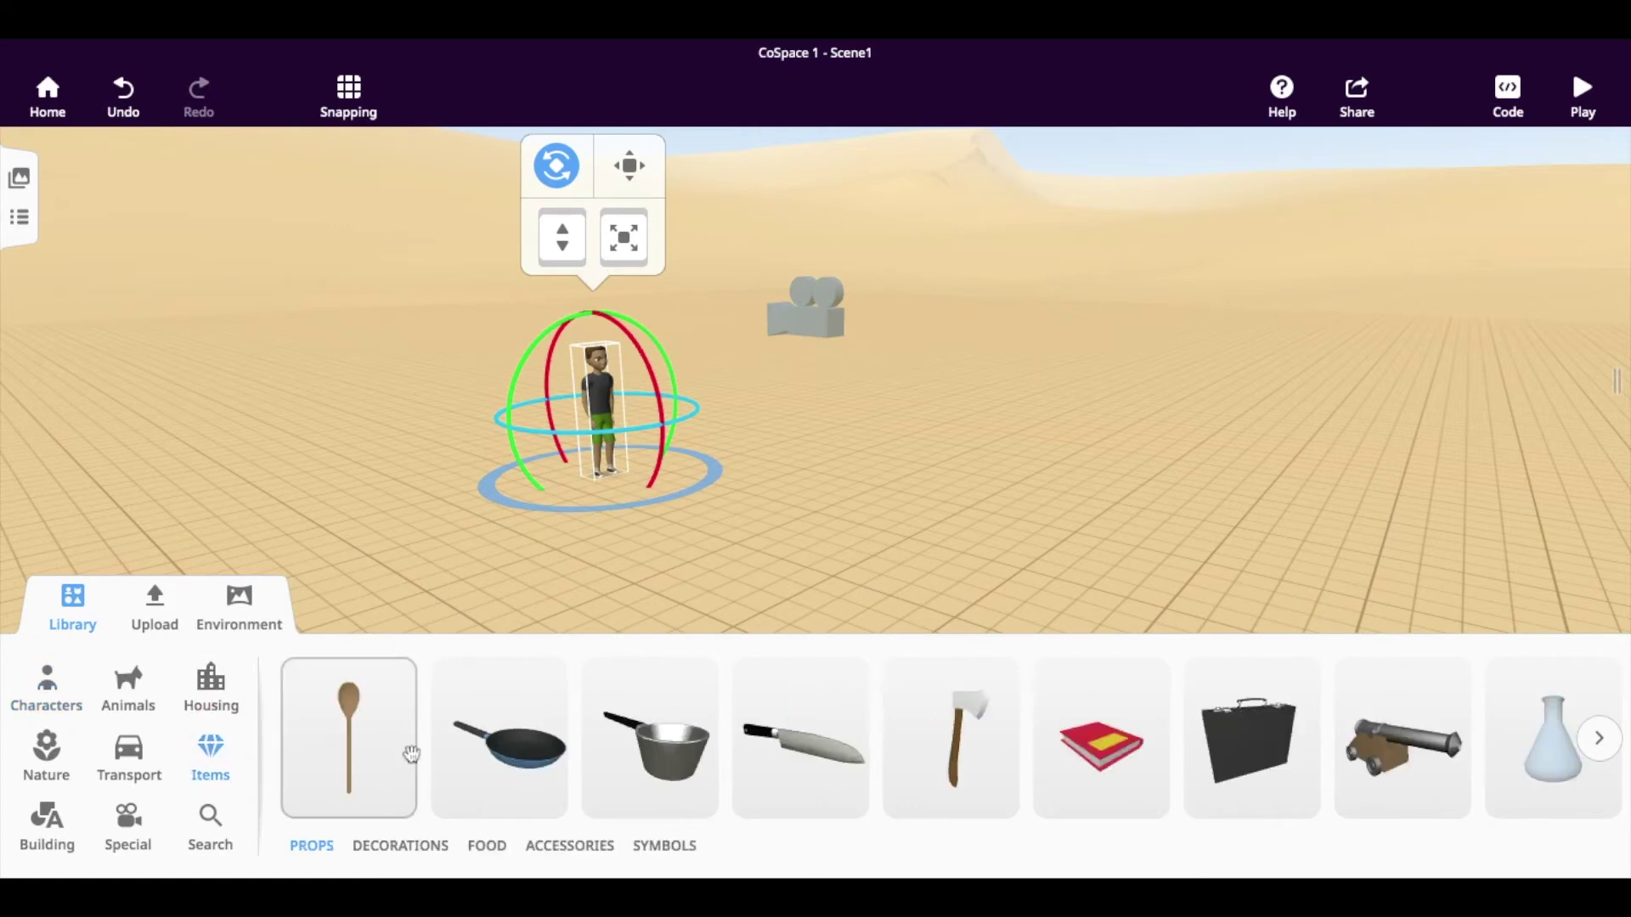
left_click(349, 726)
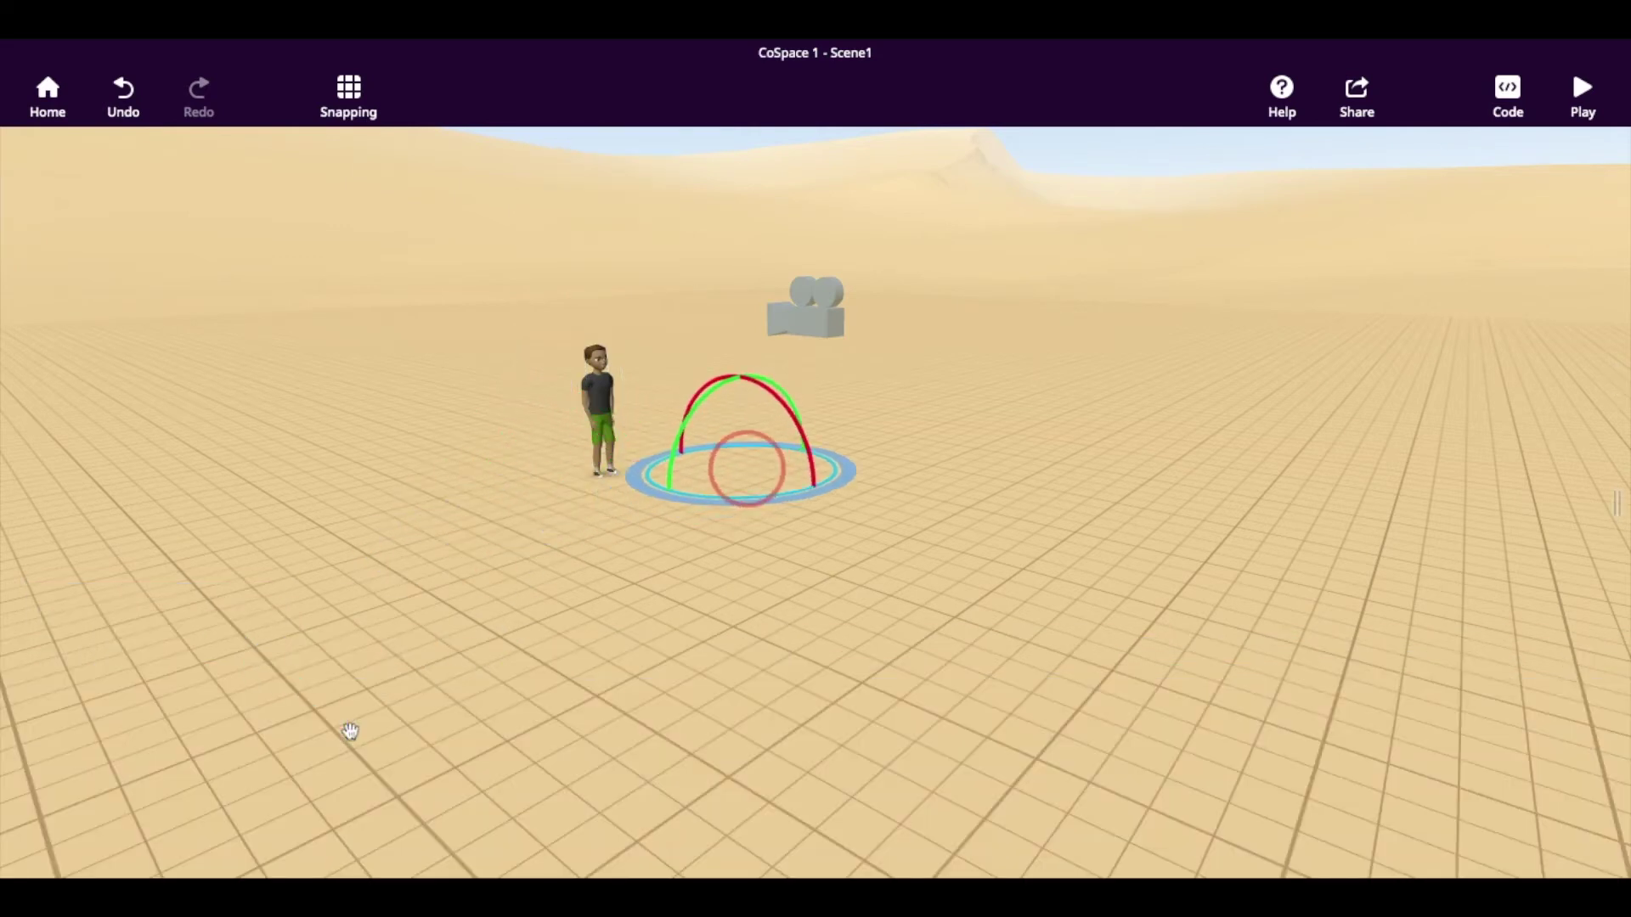
left_click_drag(349, 731, 788, 544)
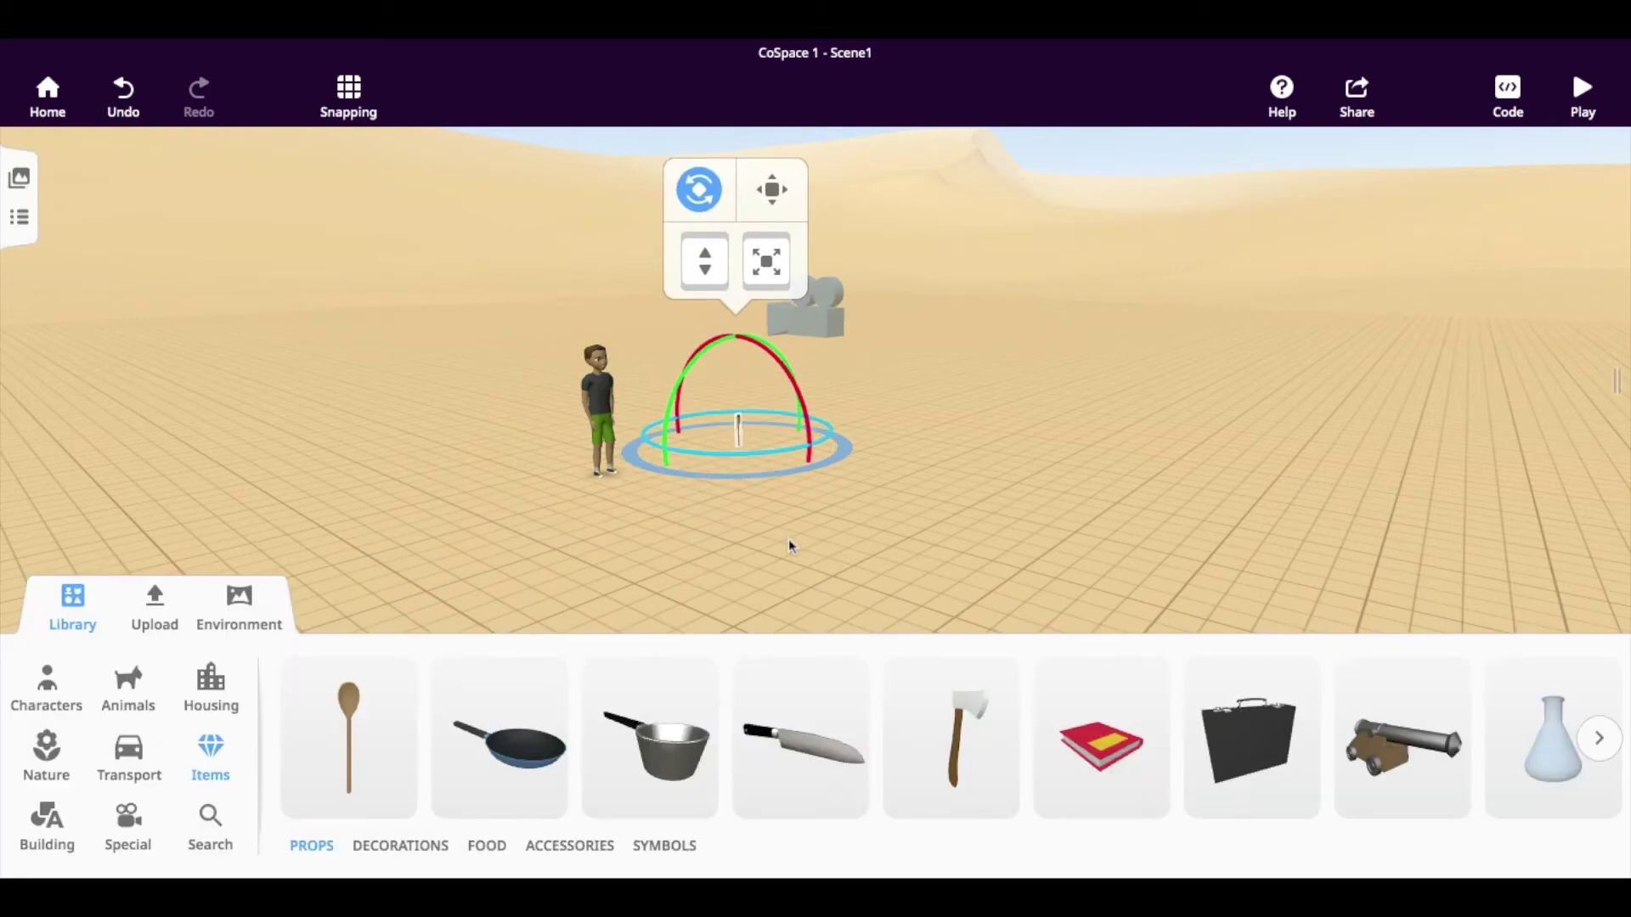
Step: Attach the wooden spoon to the boy's HandR point so he holds it
right_click(739, 433)
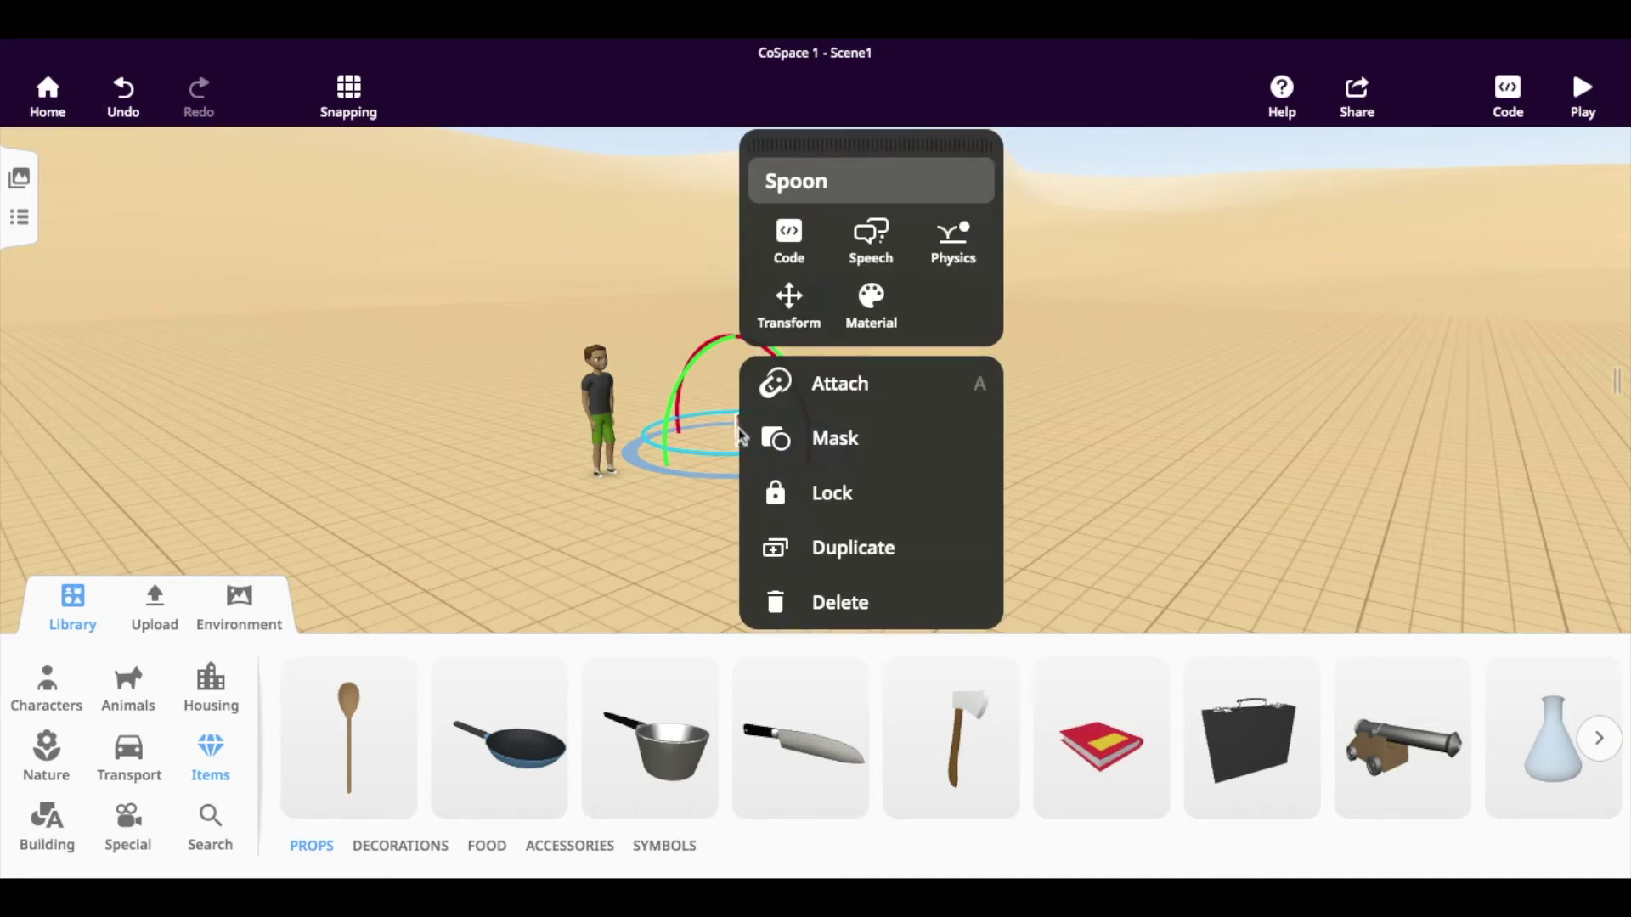
left_click(837, 386)
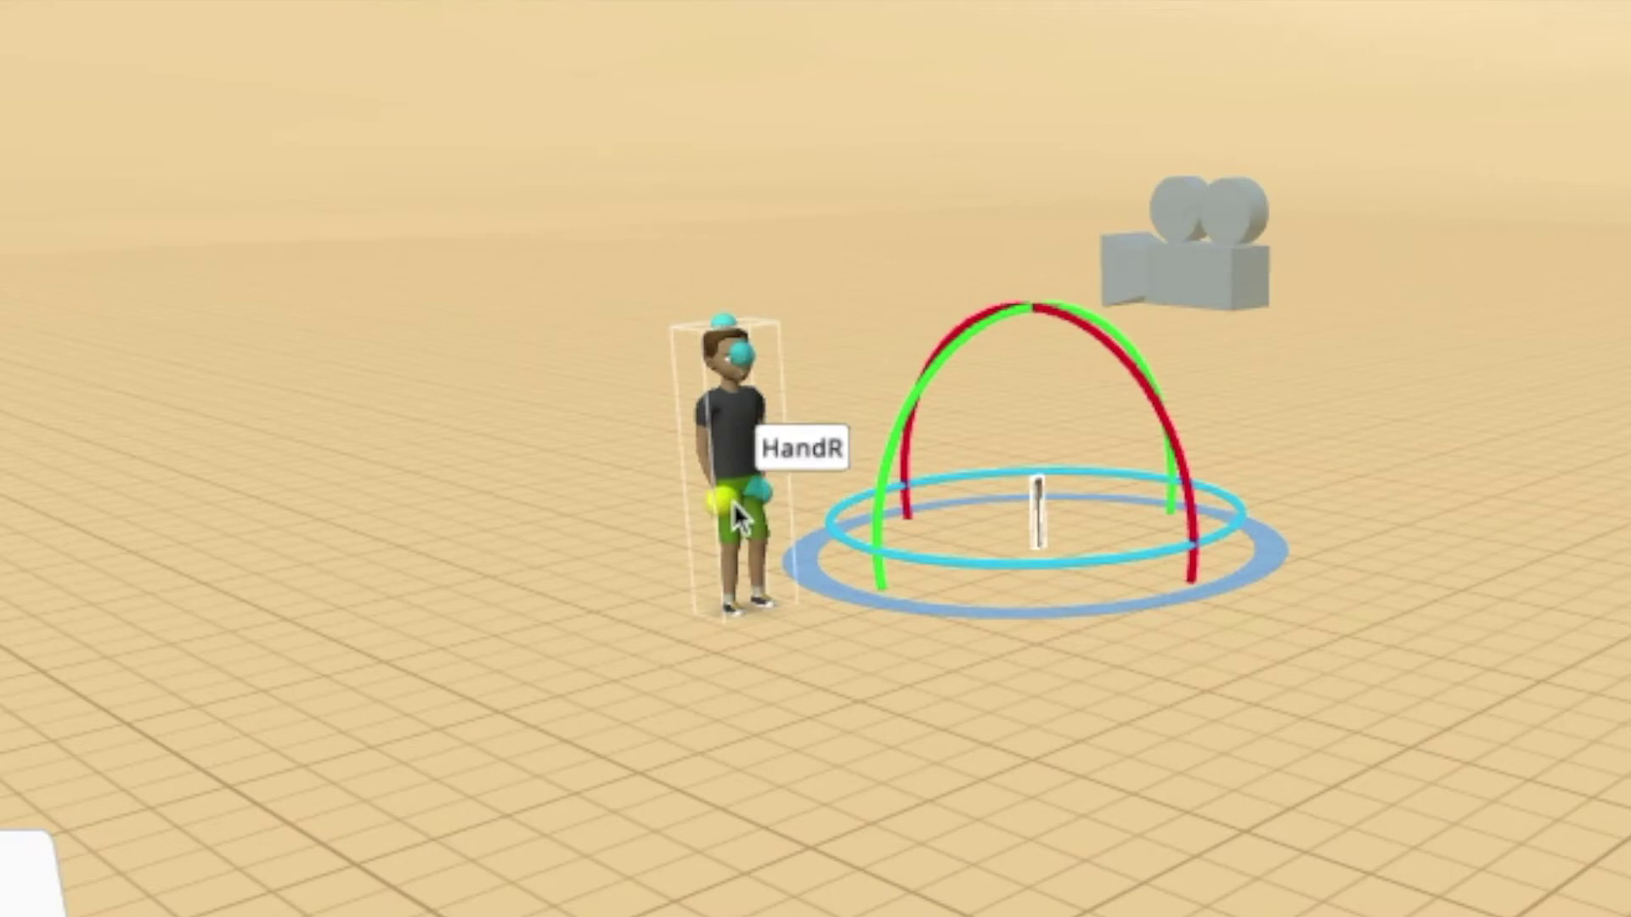
left_click(730, 507)
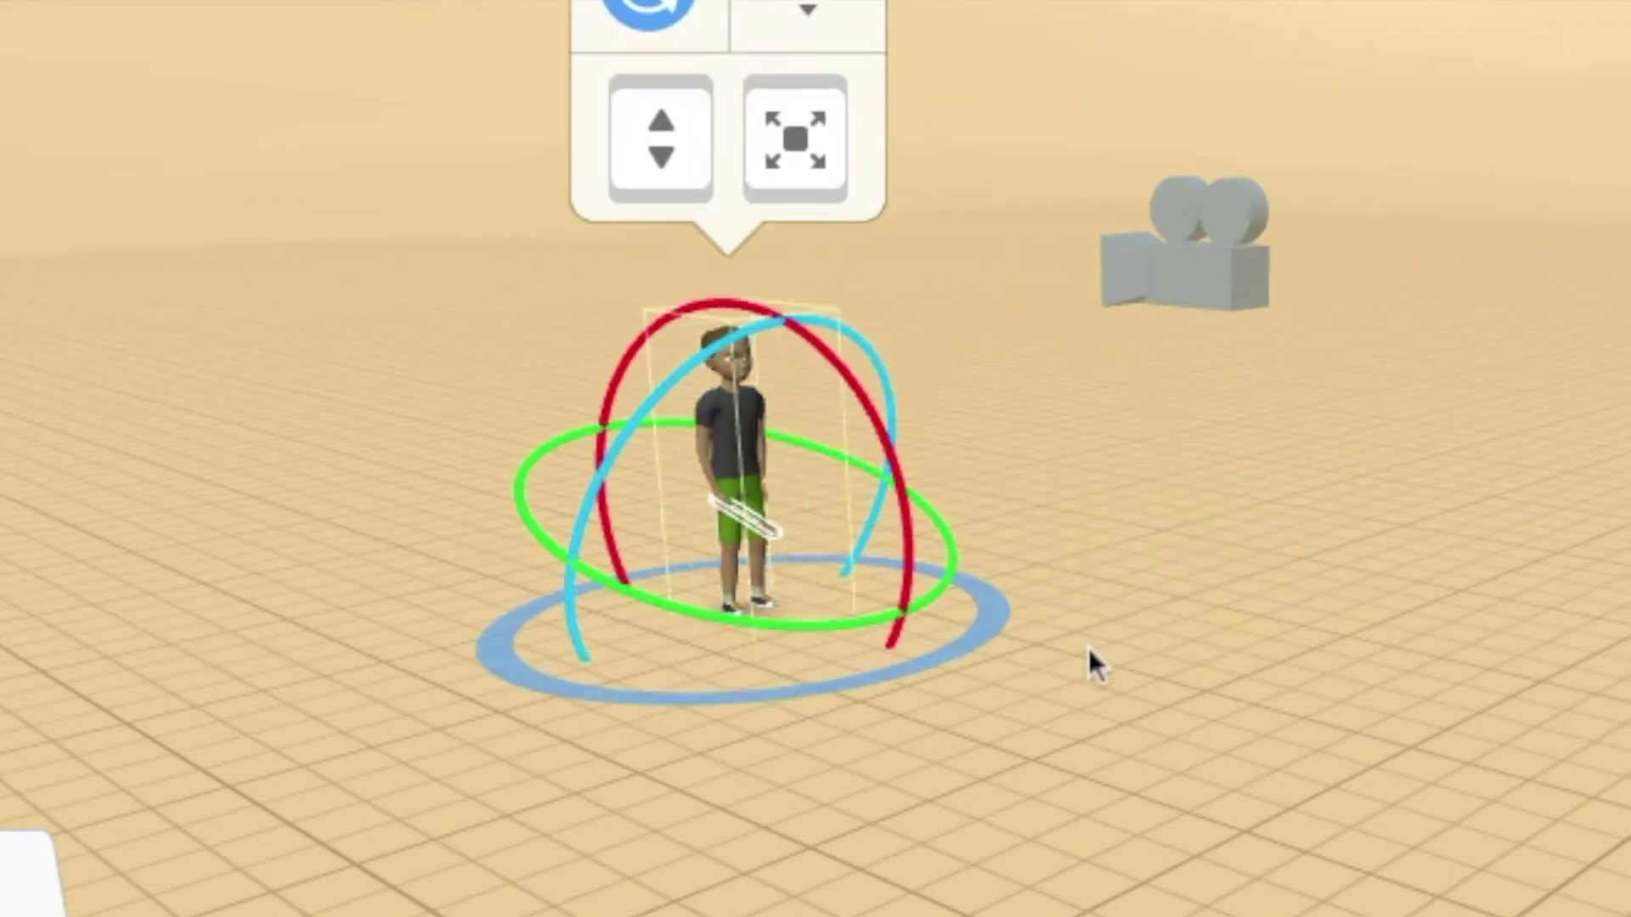
left_click(1276, 664)
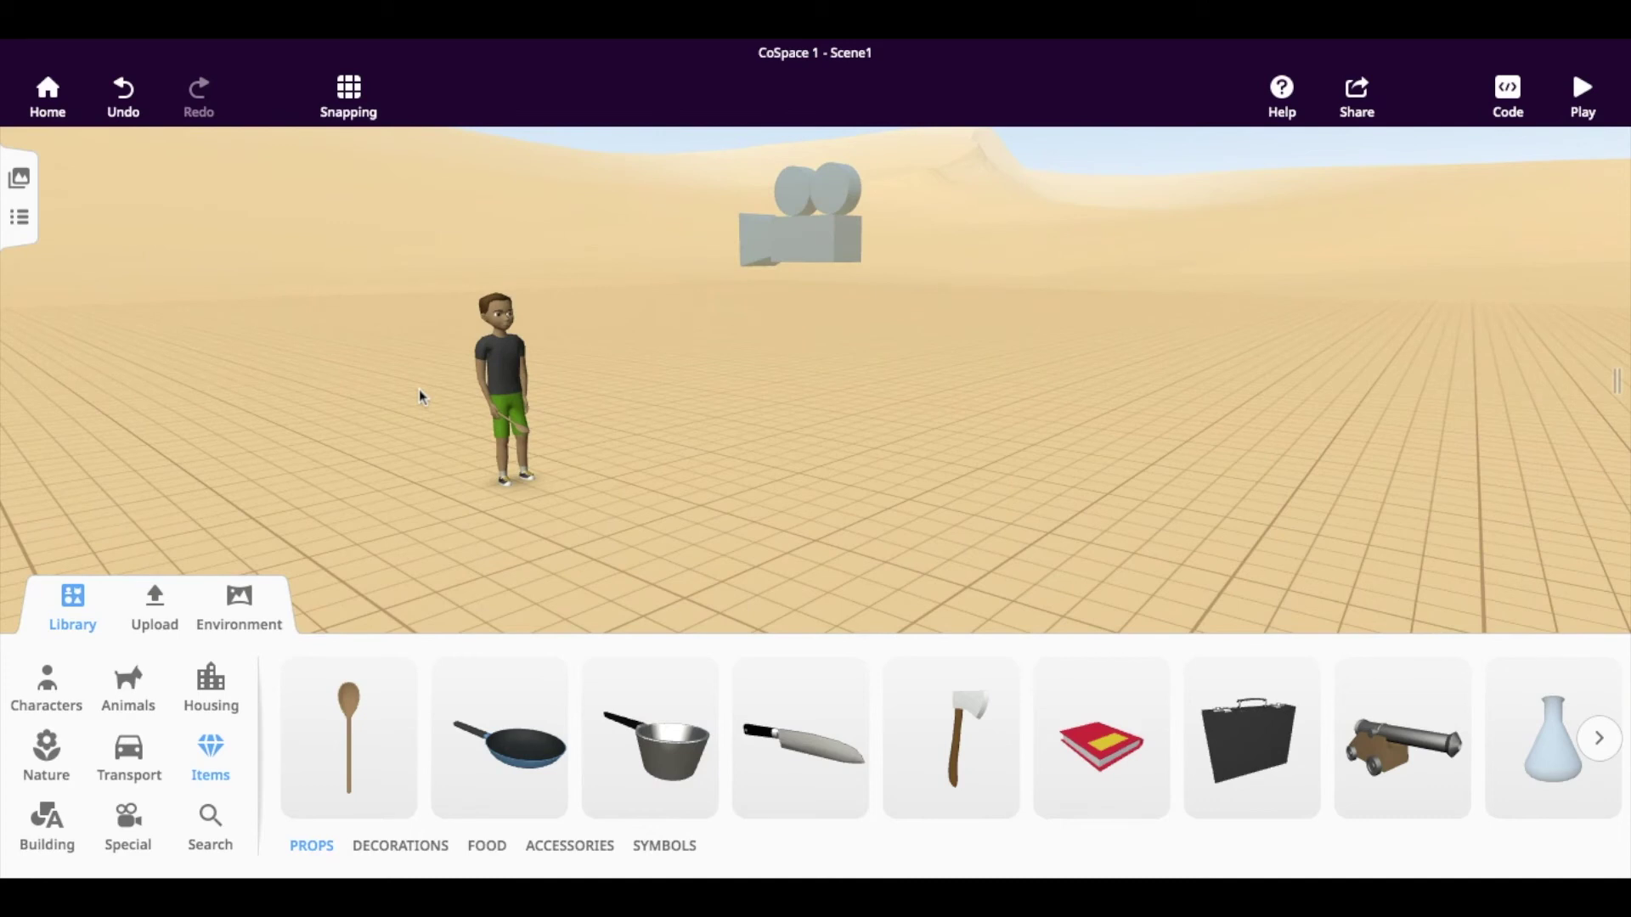
left_click_drag(949, 644, 875, 655)
mouse_move(660, 472)
left_mouse_down()
mouse_move(794, 465)
mouse_move(661, 463)
left_mouse_up()
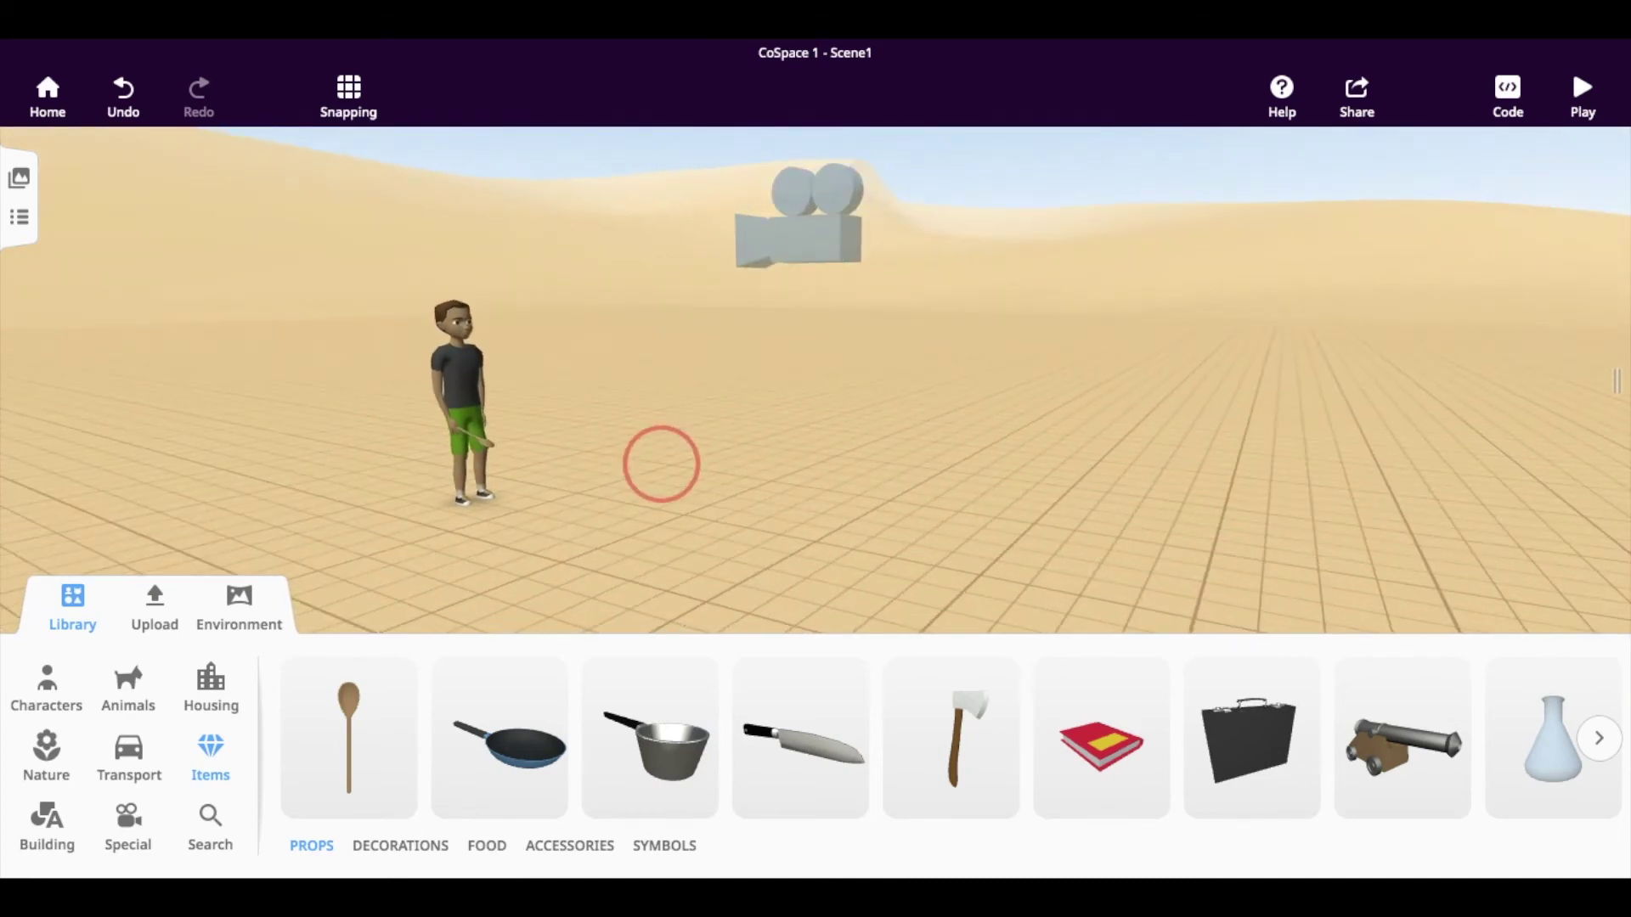
Step: Give the Casual boy the Talk excited action animation
left_click(469, 378)
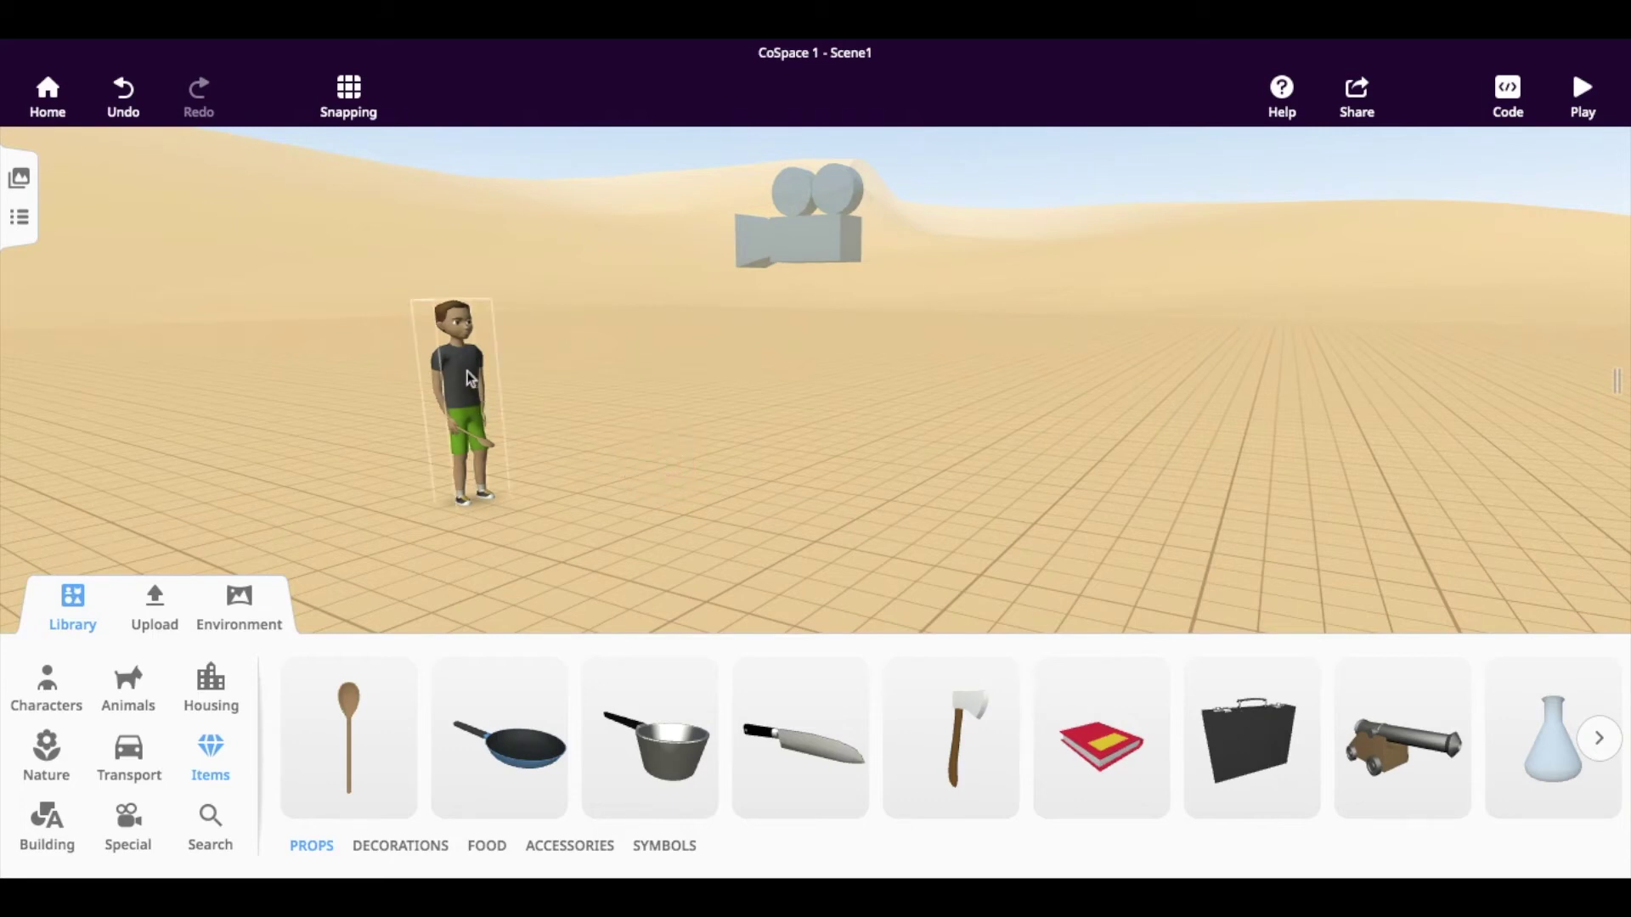
left_click(469, 377)
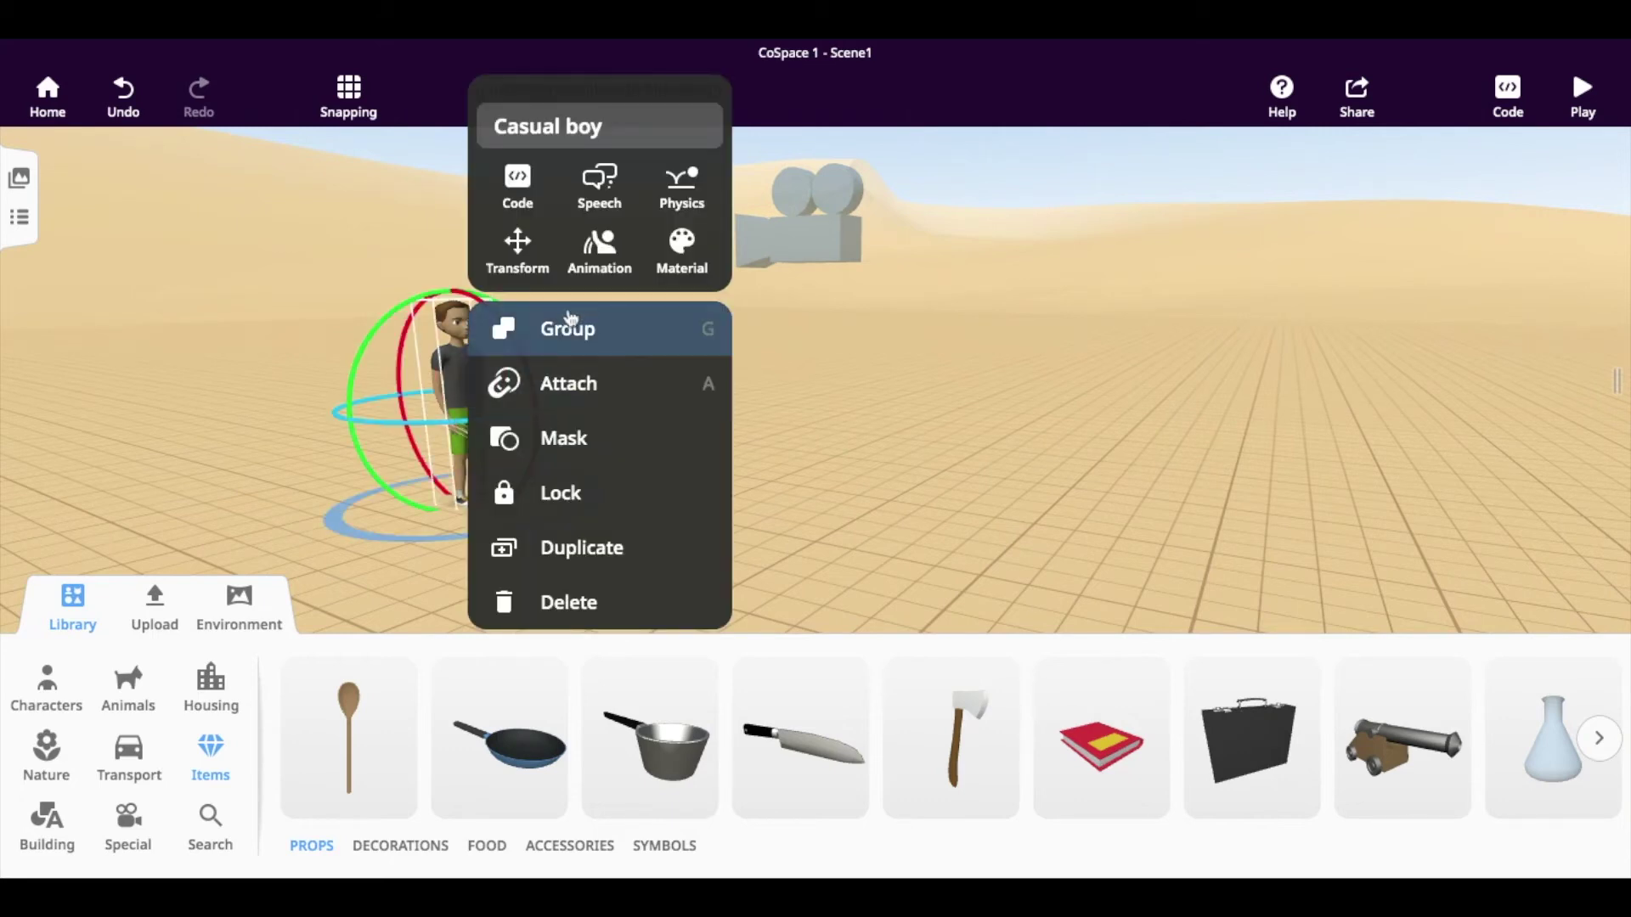
left_click(597, 259)
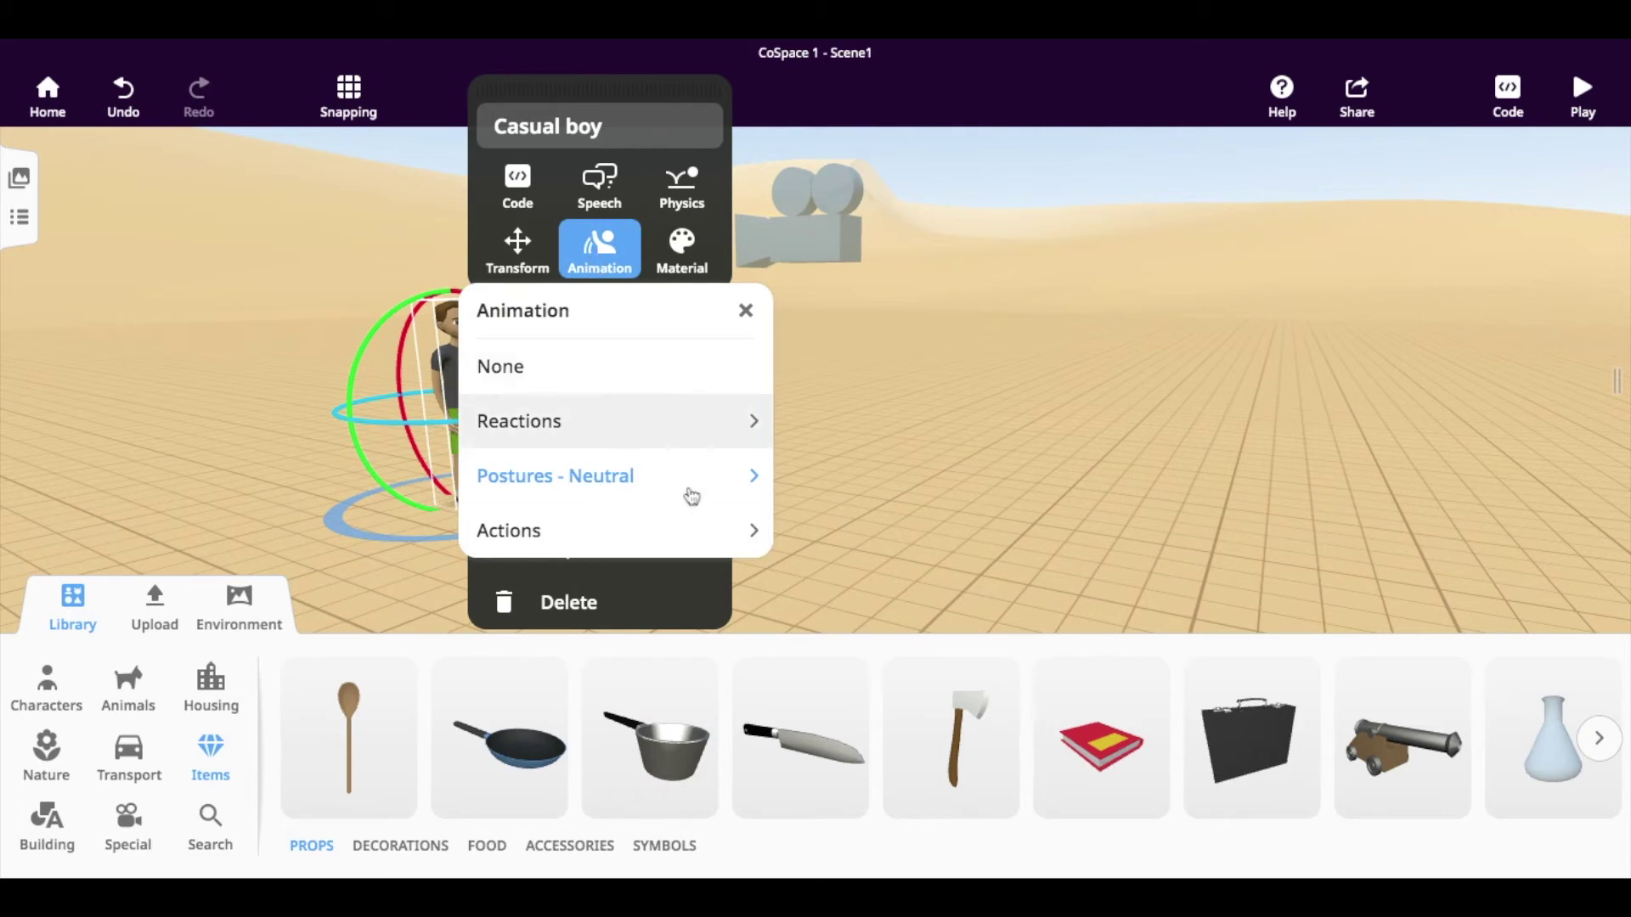
left_click(704, 522)
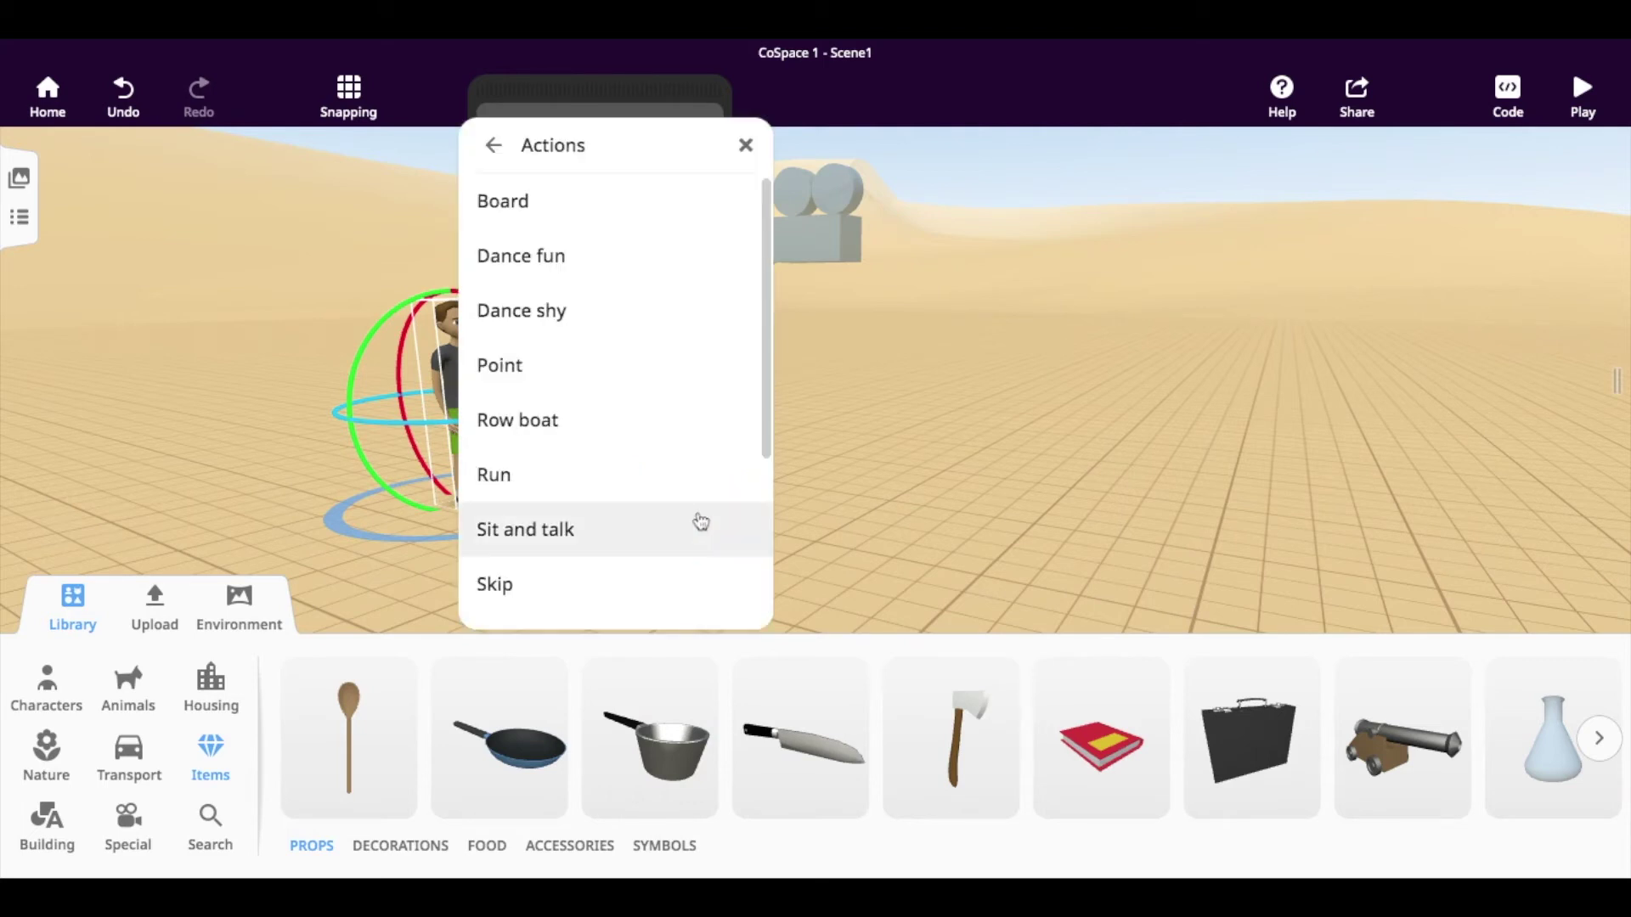
scroll(658, 459, "down", 2)
scroll(657, 459, "down", 3)
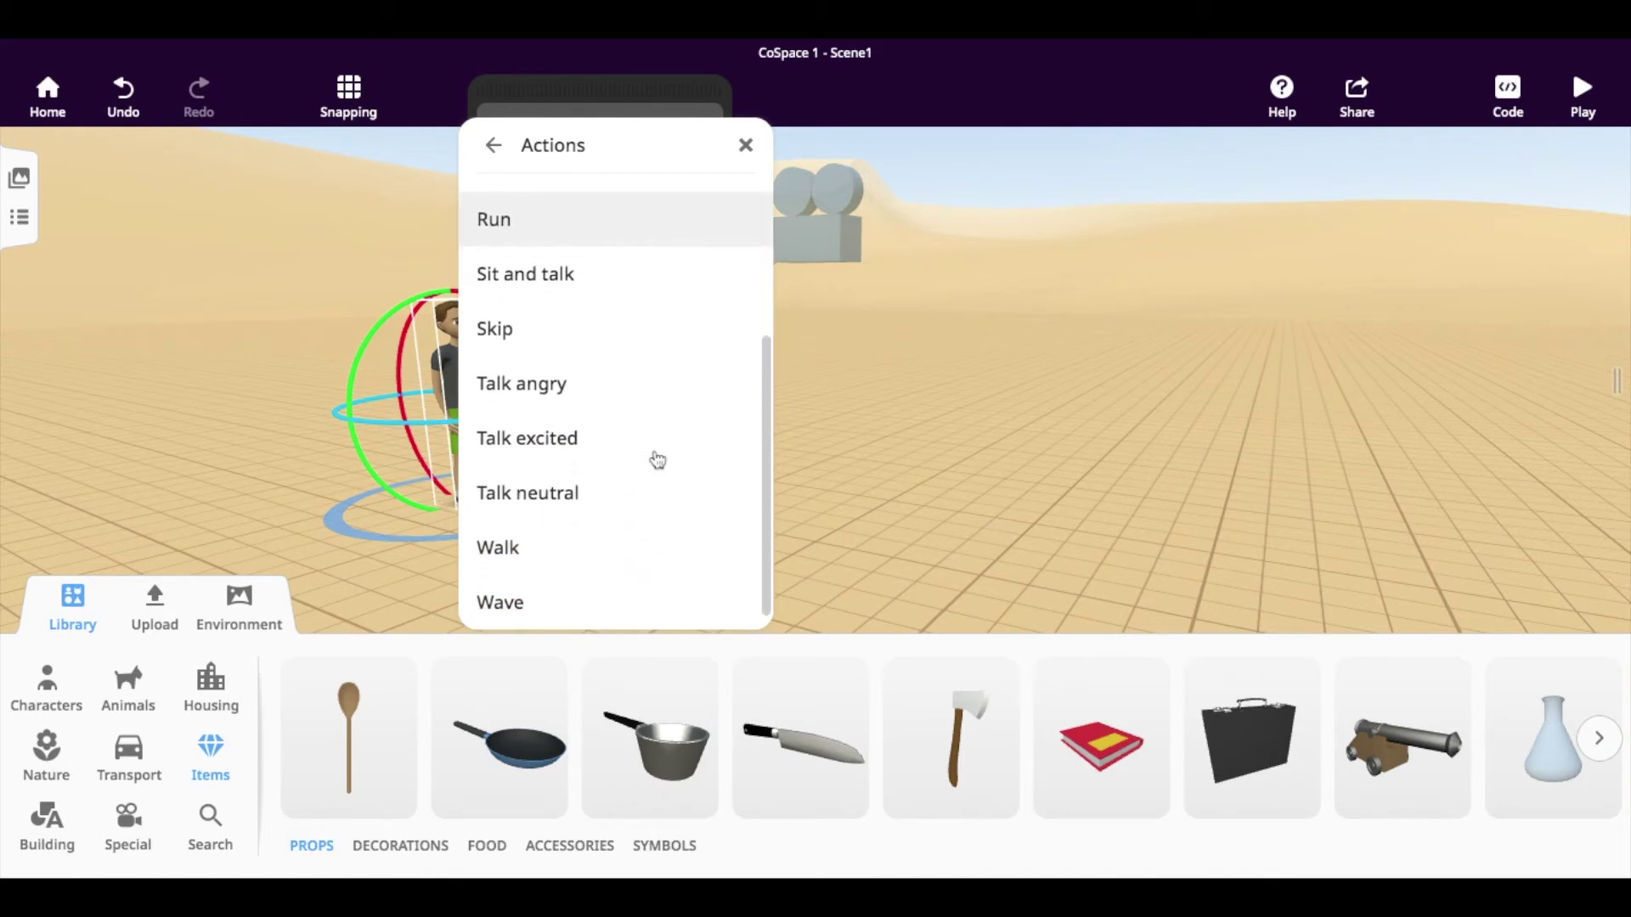
left_click(526, 437)
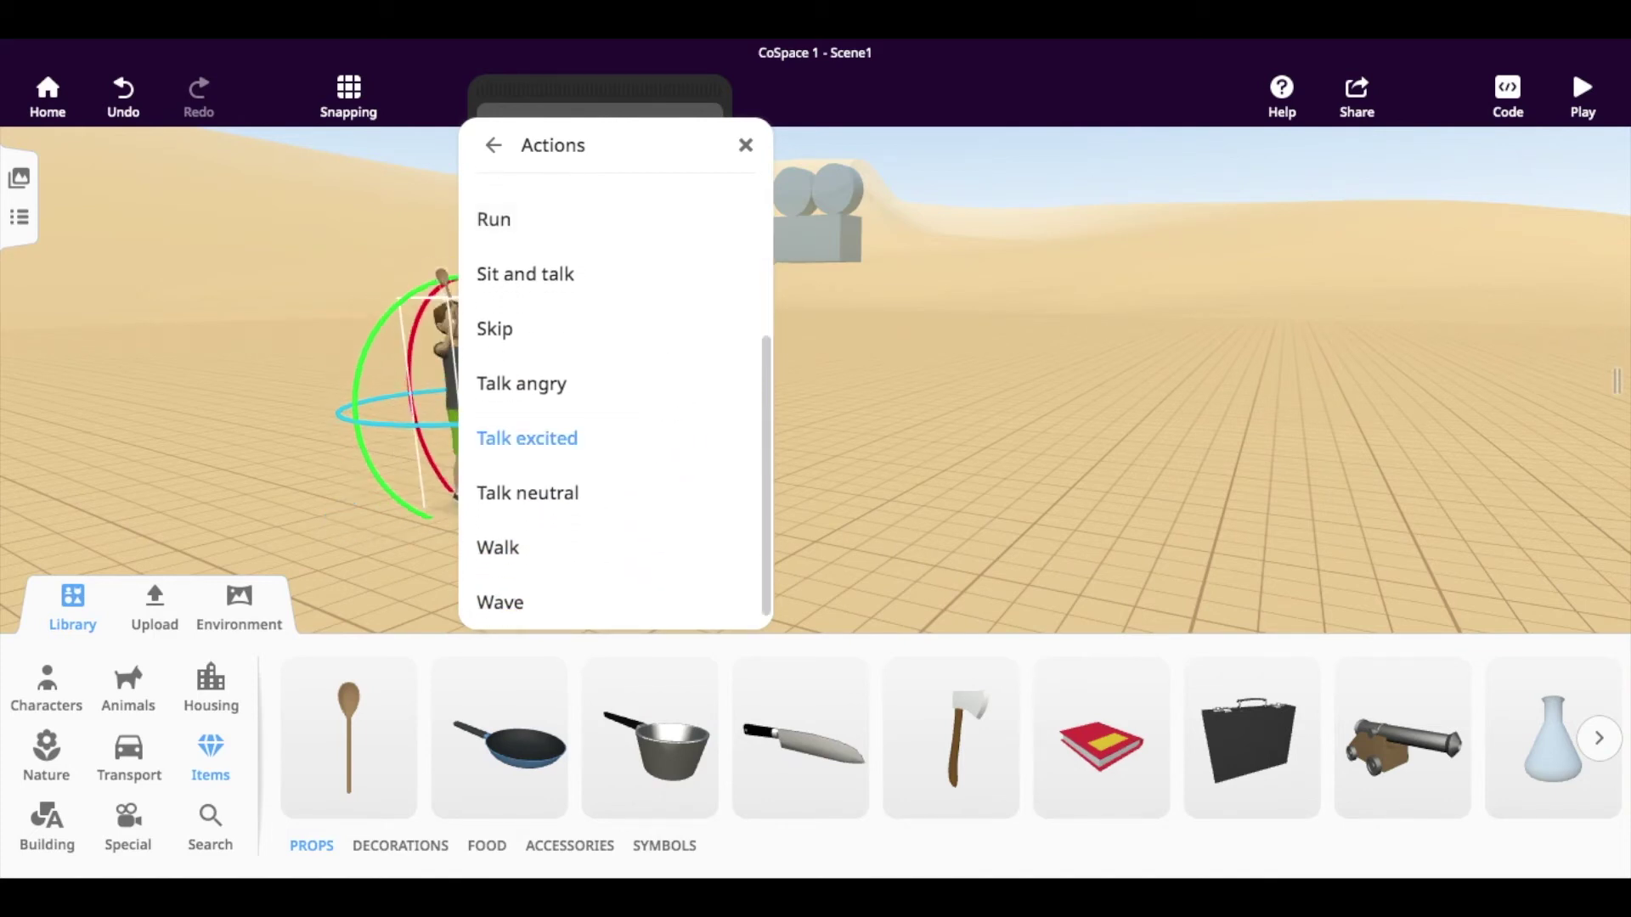
left_click(745, 146)
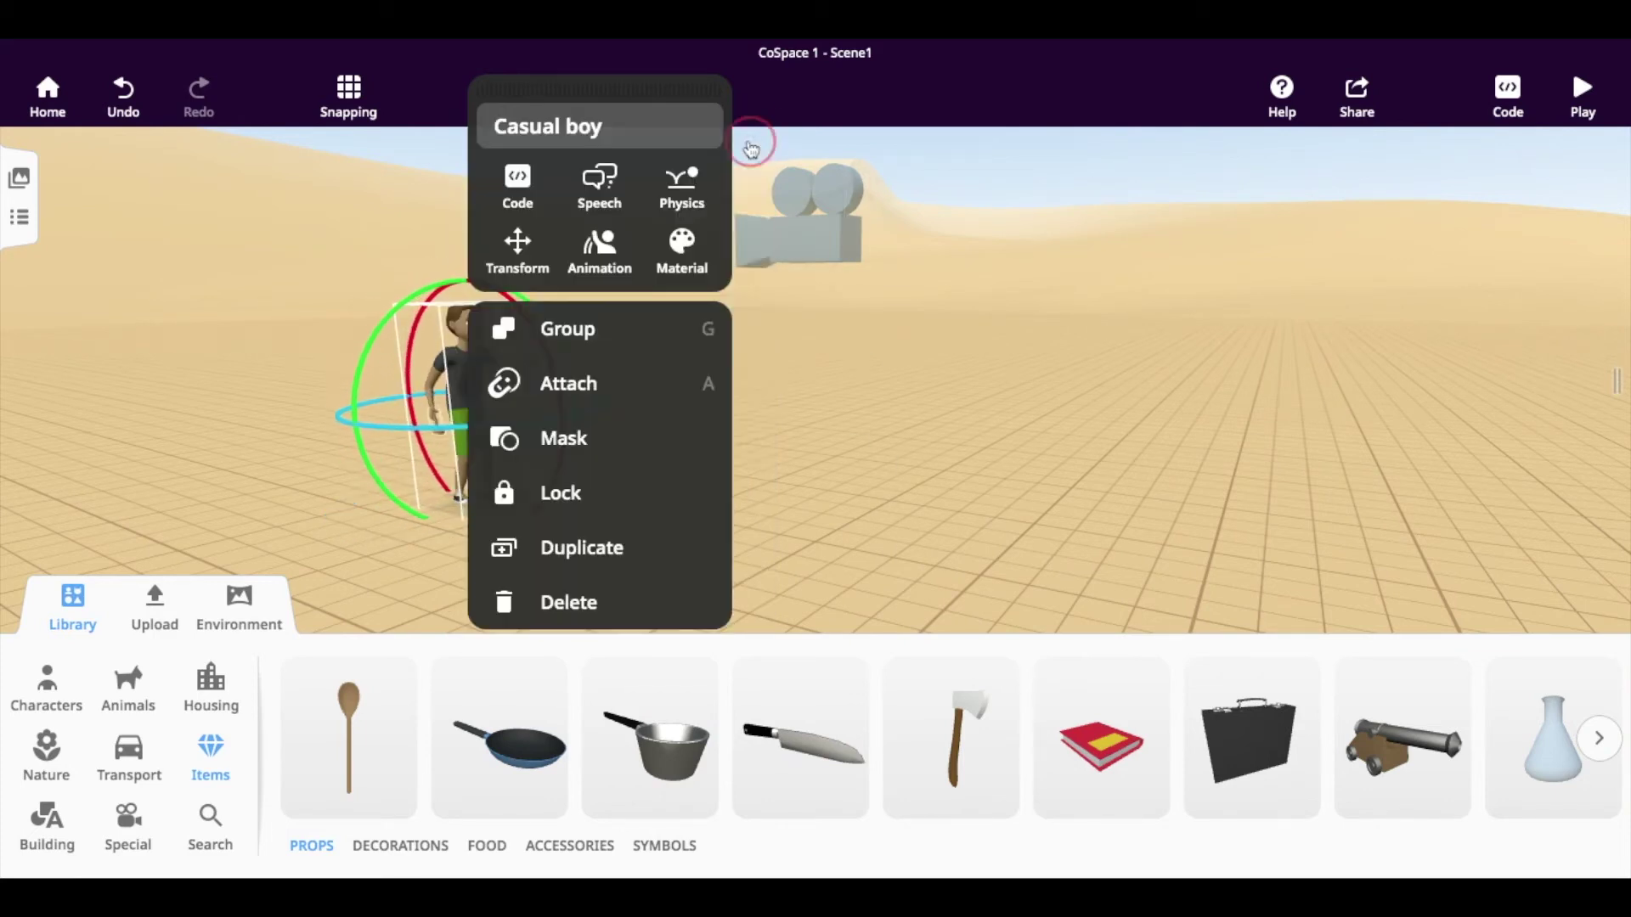
left_click(932, 437)
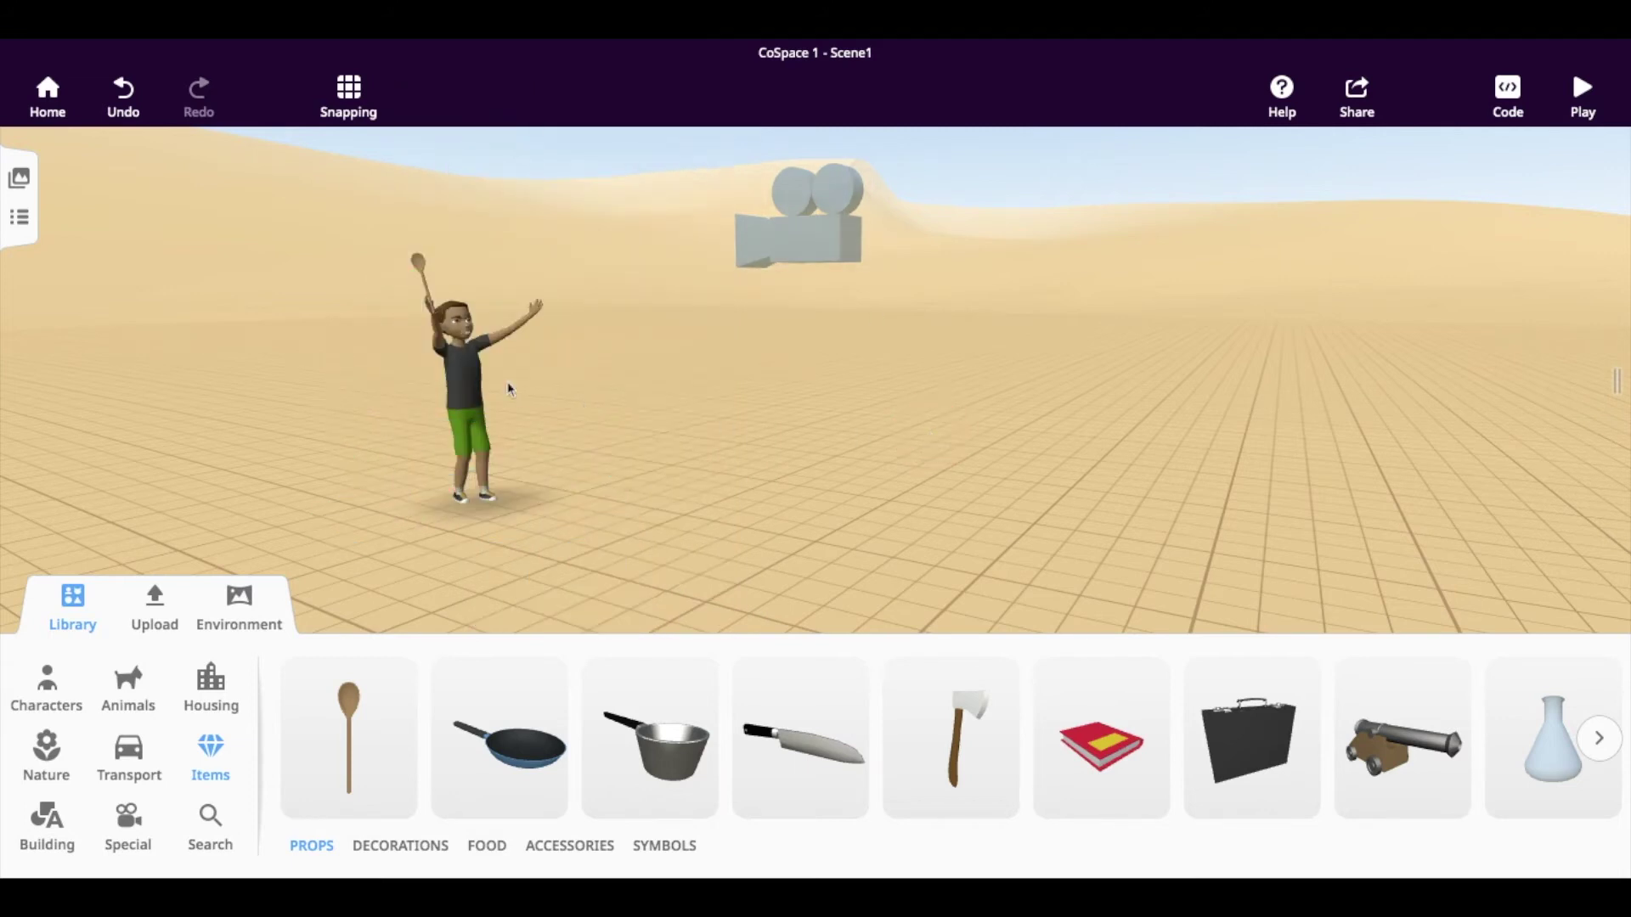
Step: Recheck the boy's animation is Talk excited, then deselect him
left_click(483, 376)
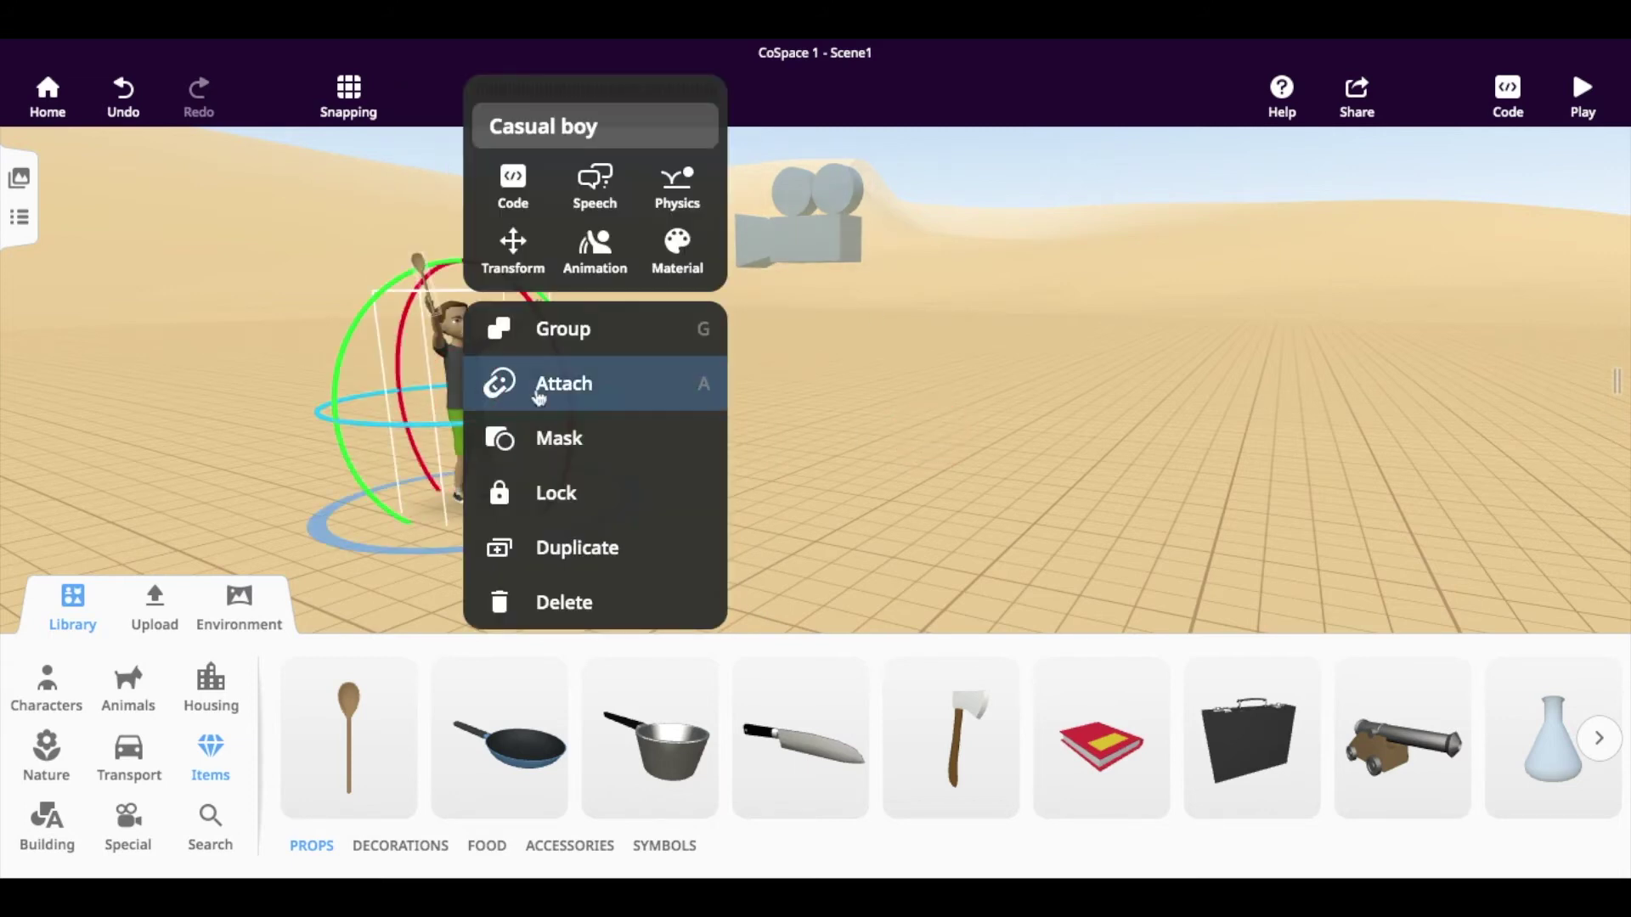
left_click(594, 259)
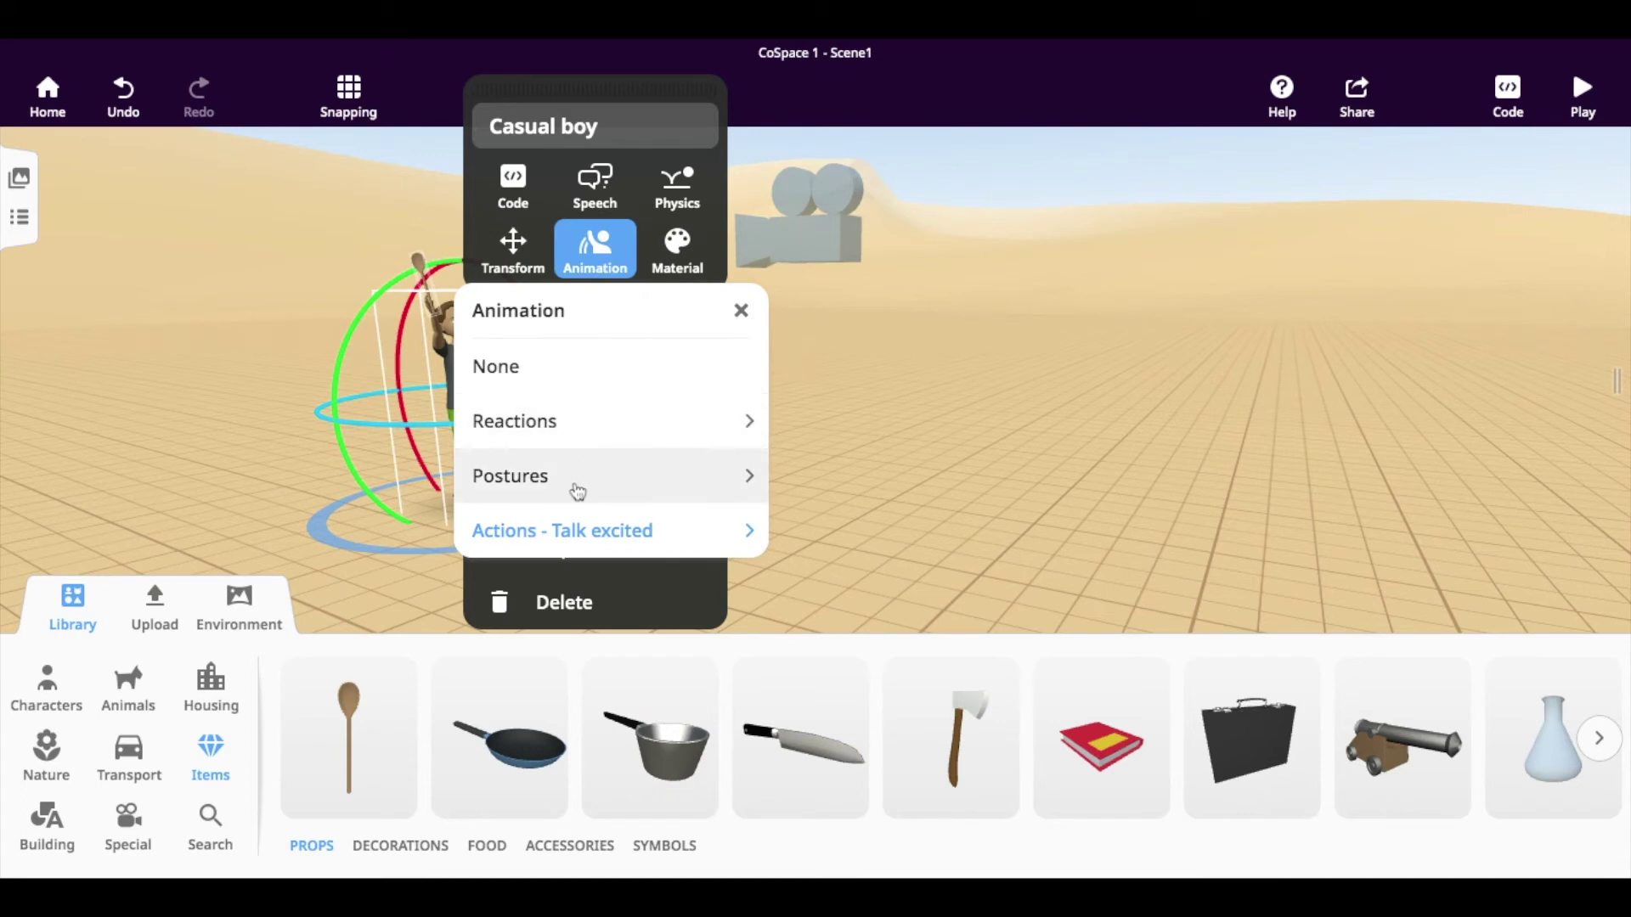
left_click(880, 458)
left_click(523, 383)
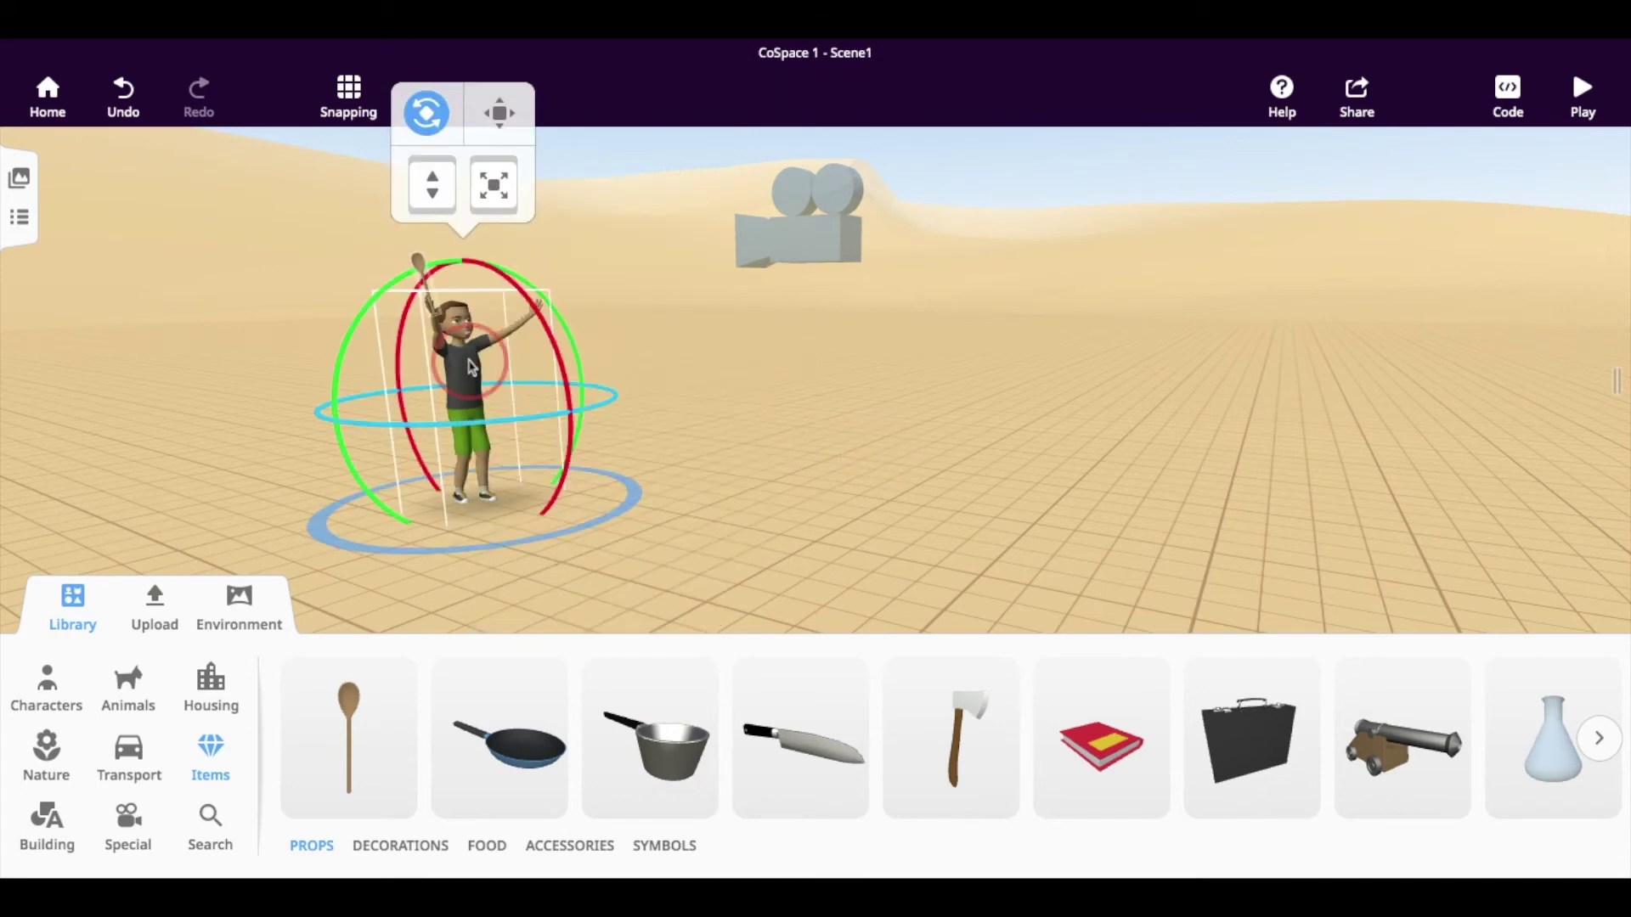
left_click(808, 436)
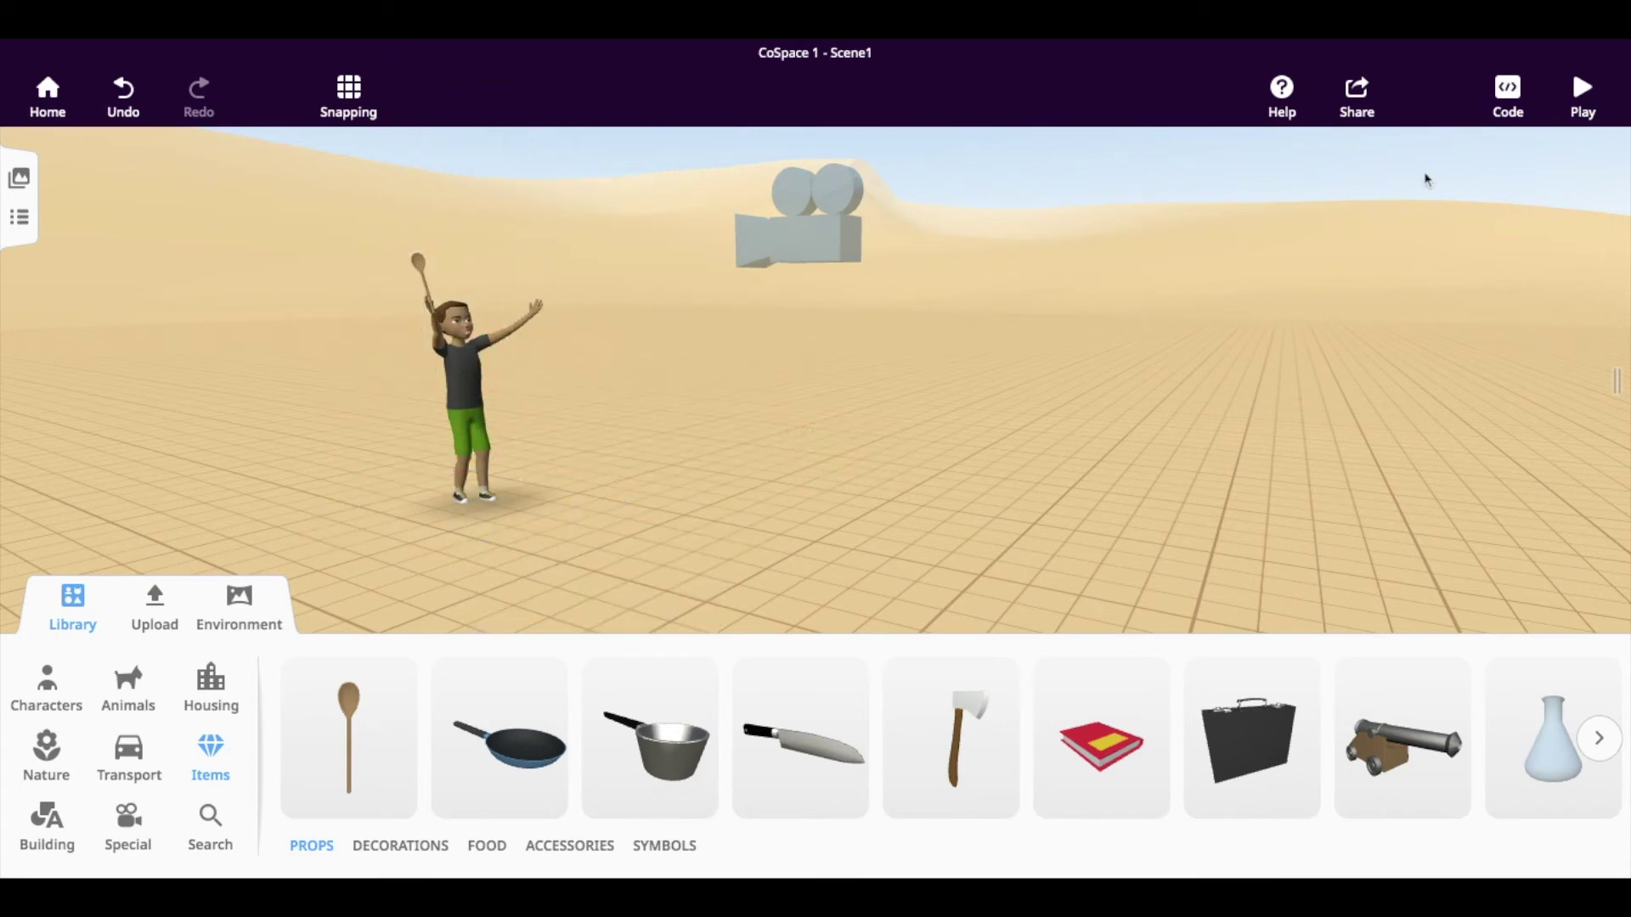
Step: Preview the scene in play mode, then exit back to the editor
left_click(1581, 95)
left_click(880, 652)
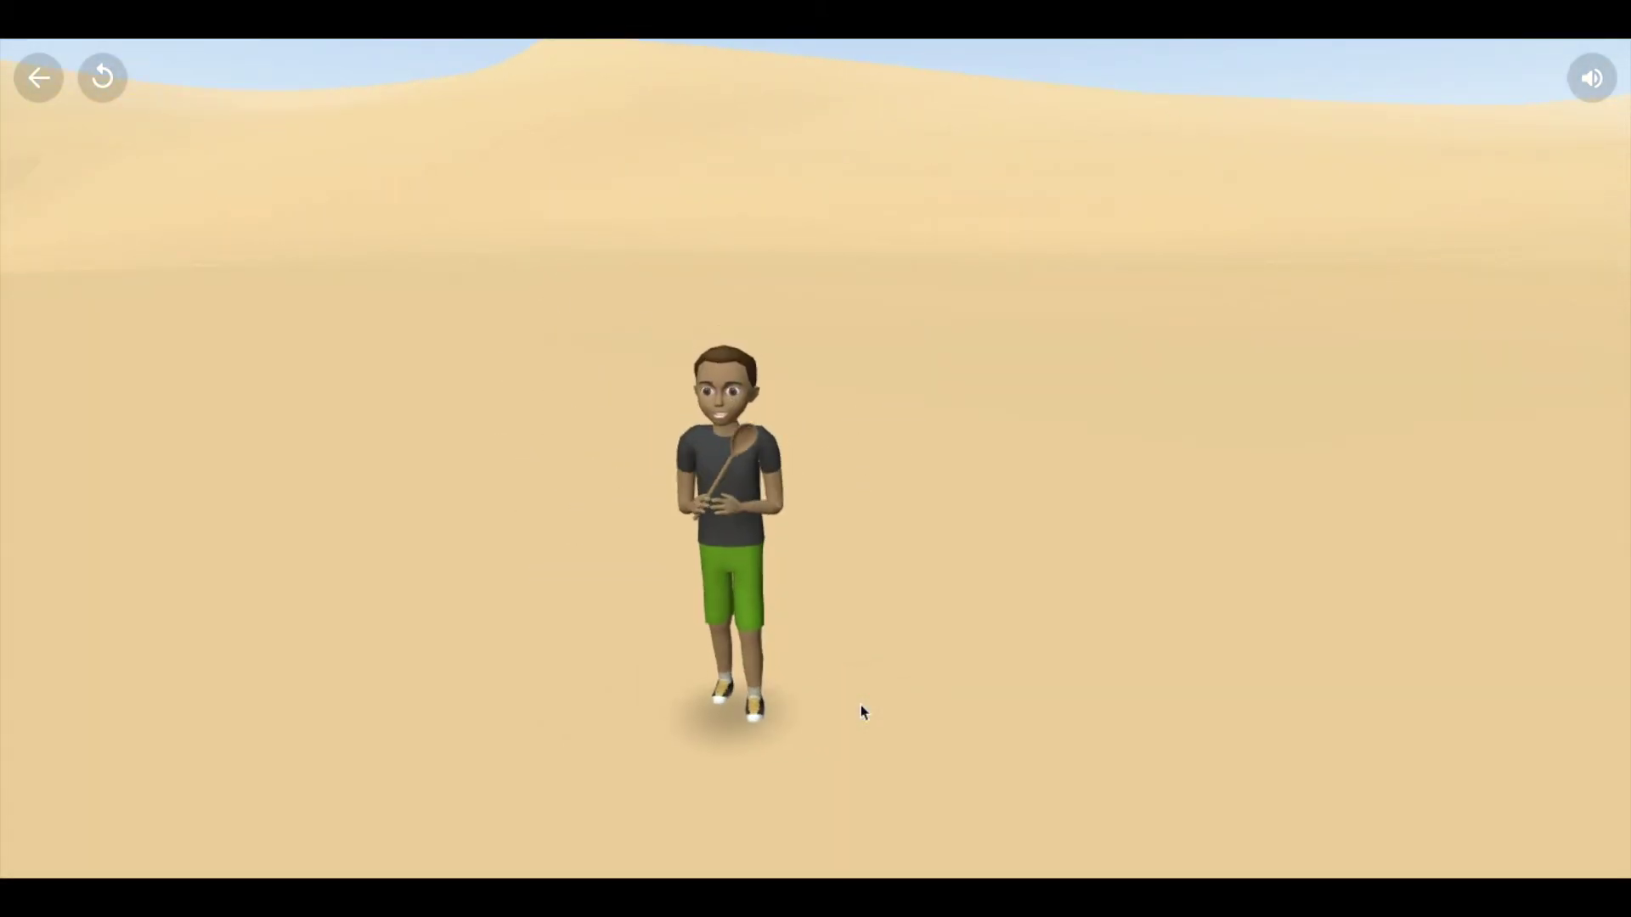
left_click(39, 78)
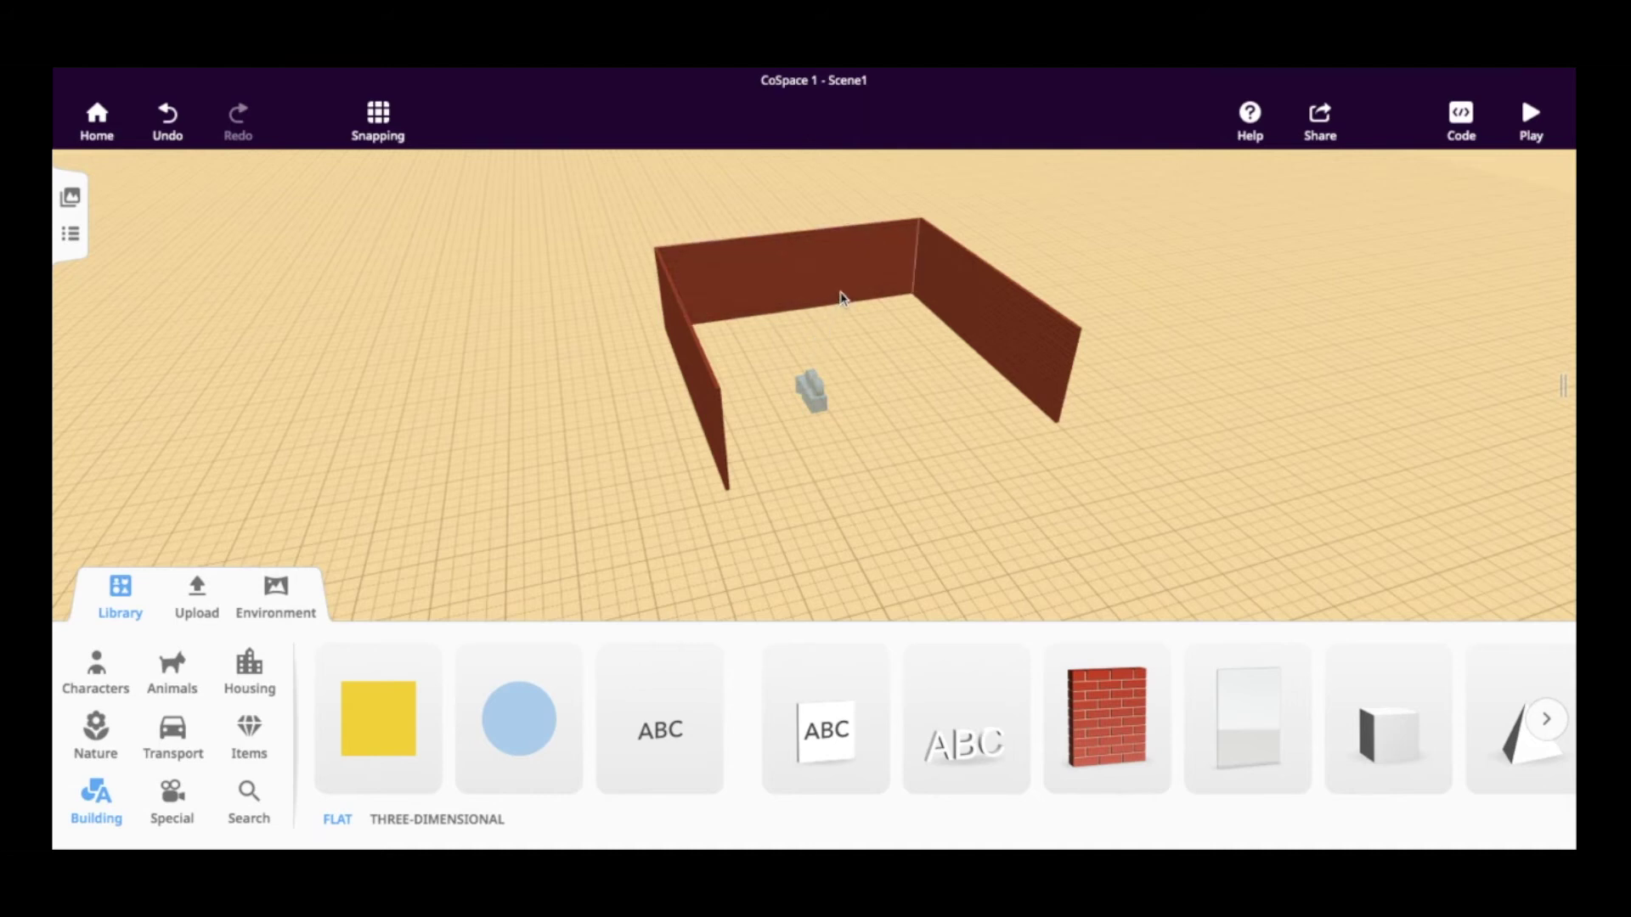
Step: Undo an accidental back-wall move and lock the back brick wall
left_click_drag(841, 297, 650, 299)
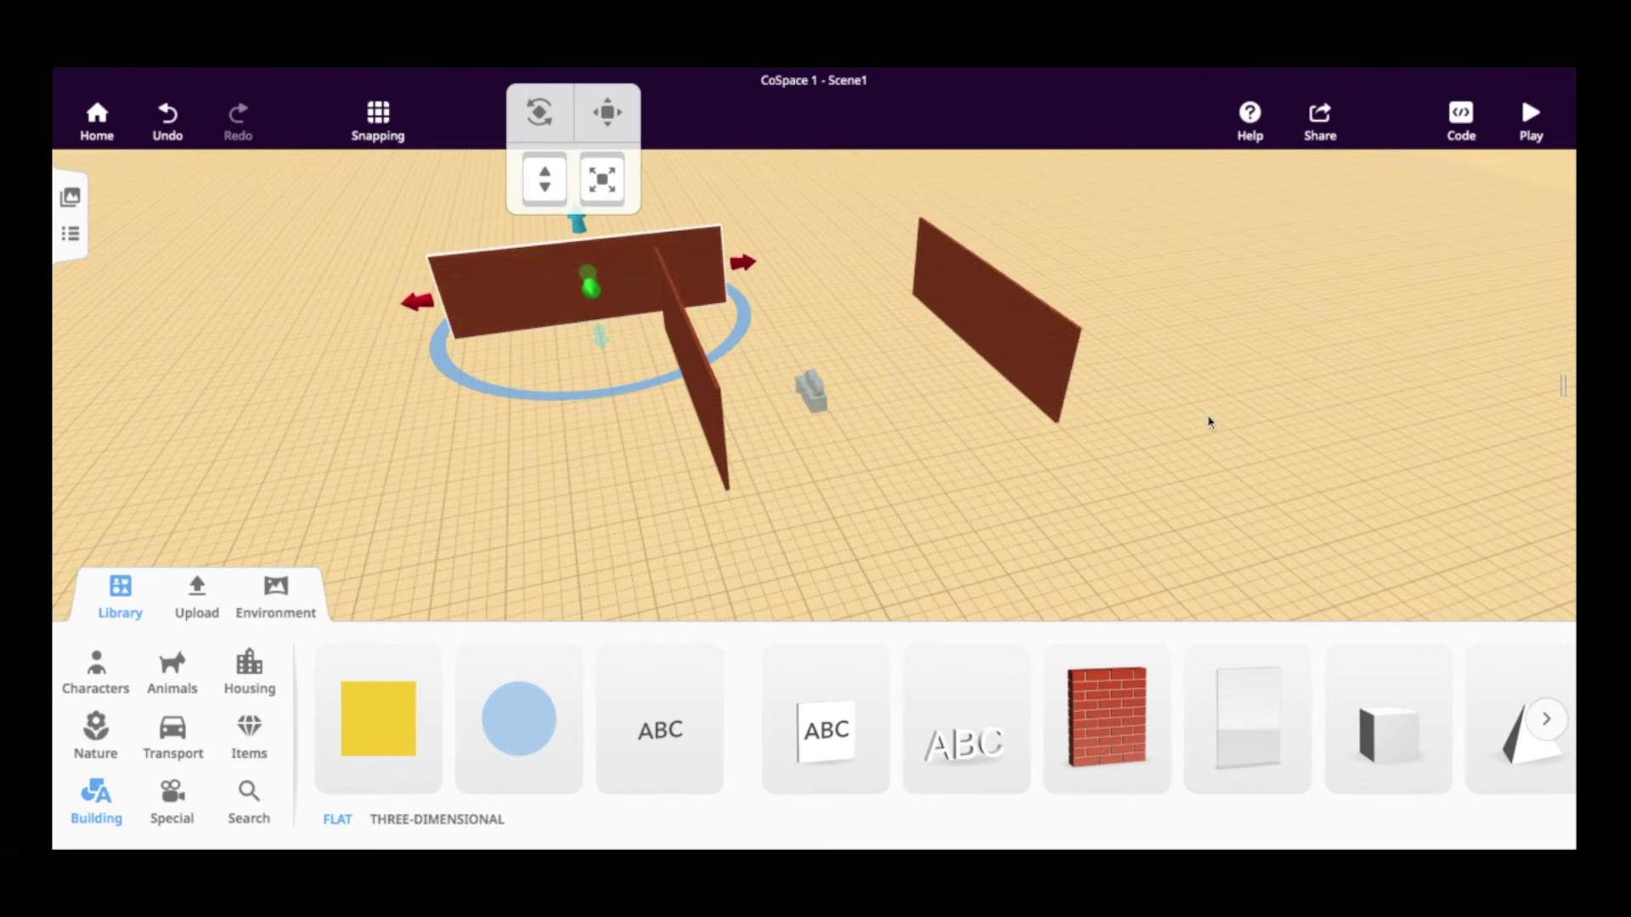
left_click(172, 126)
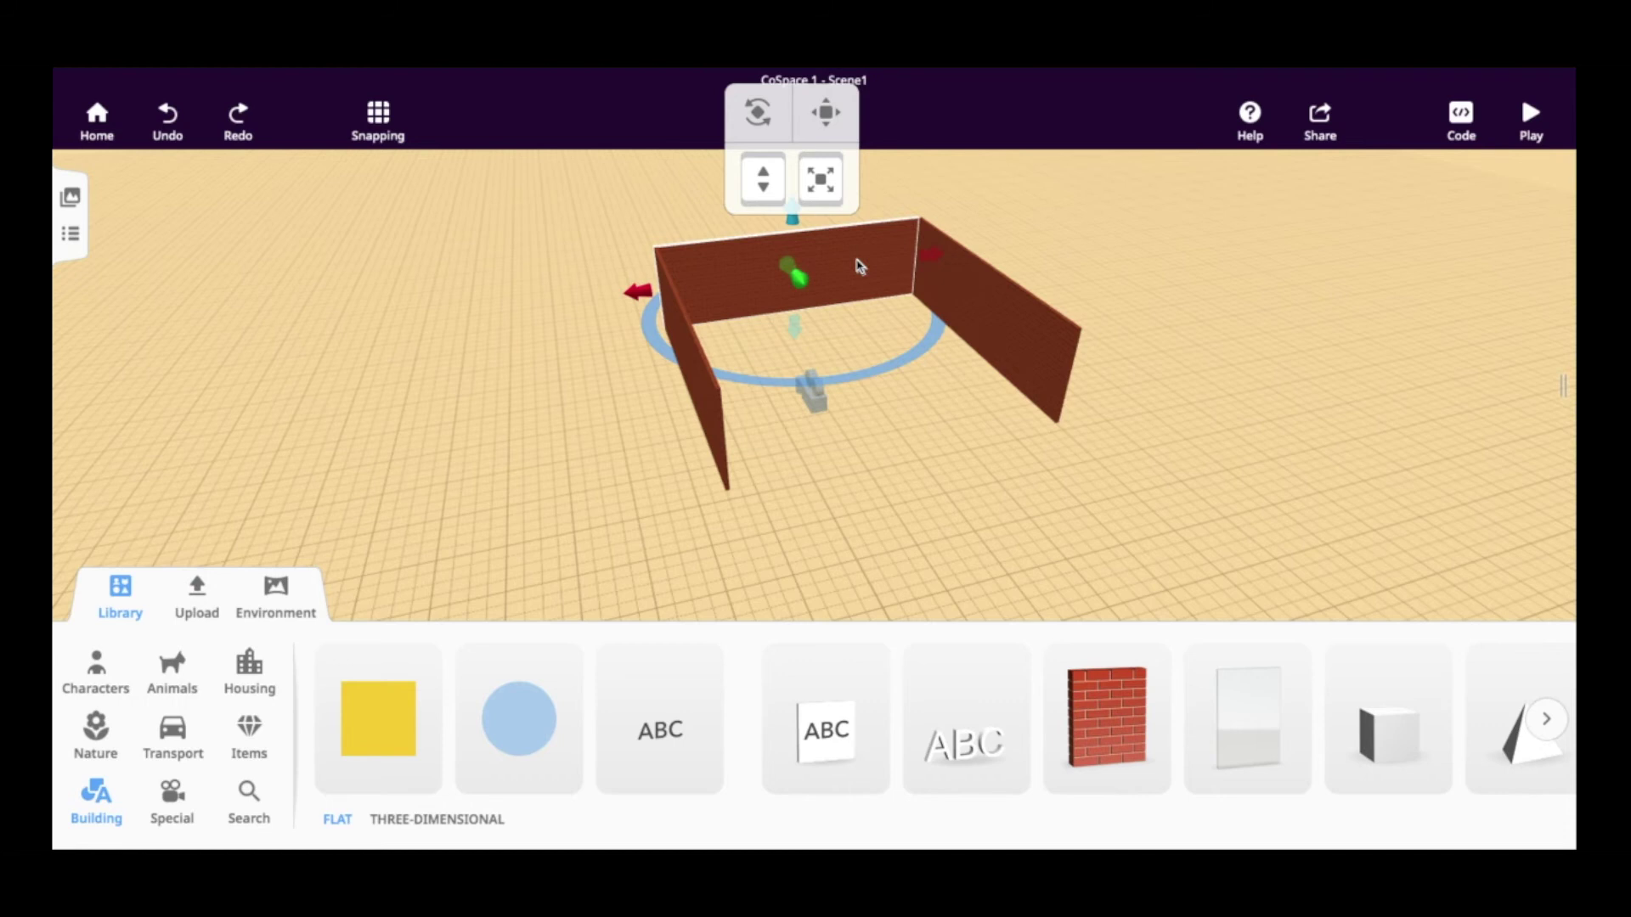
right_click(857, 265)
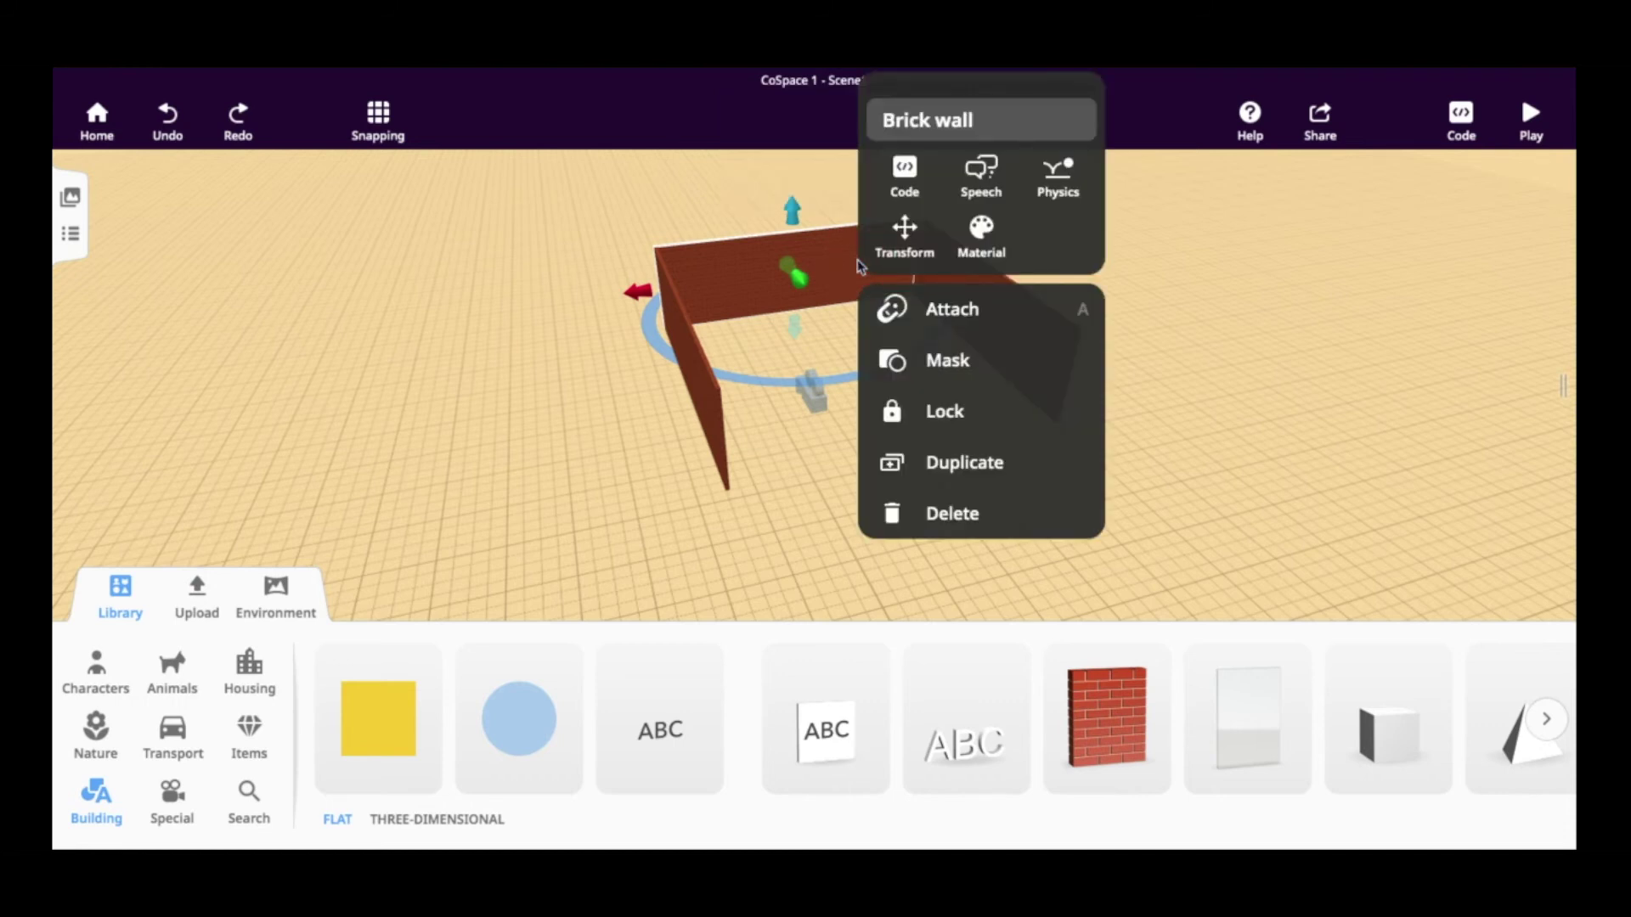
left_click(968, 425)
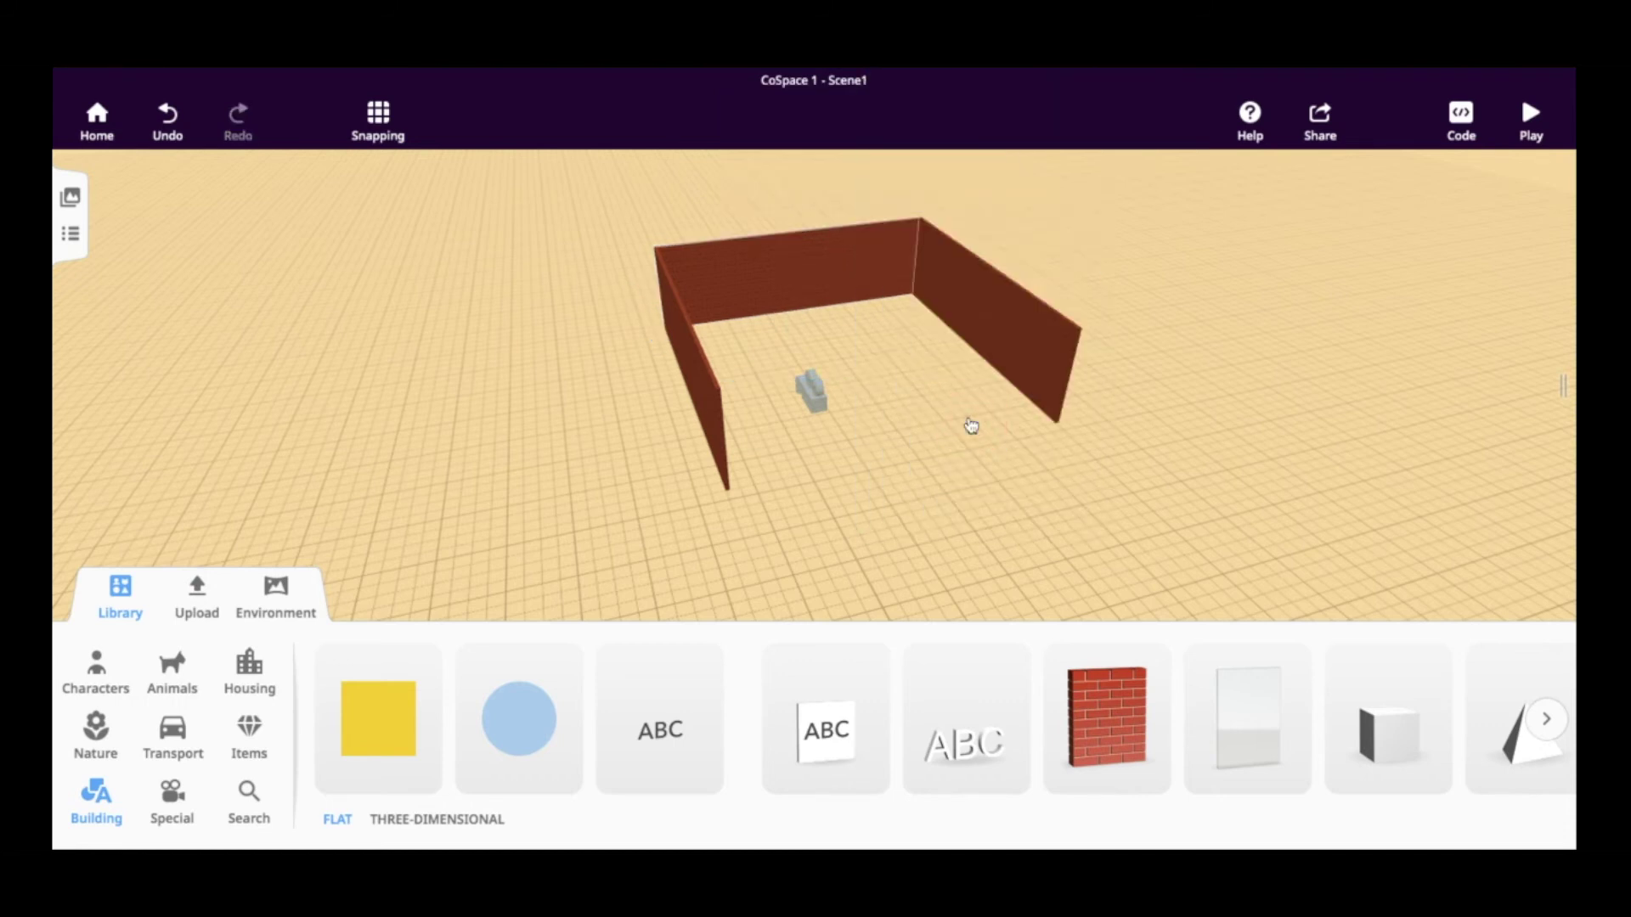
Step: Lock the right and left brick walls and orbit around to check them
right_click(1009, 325)
left_click(1074, 443)
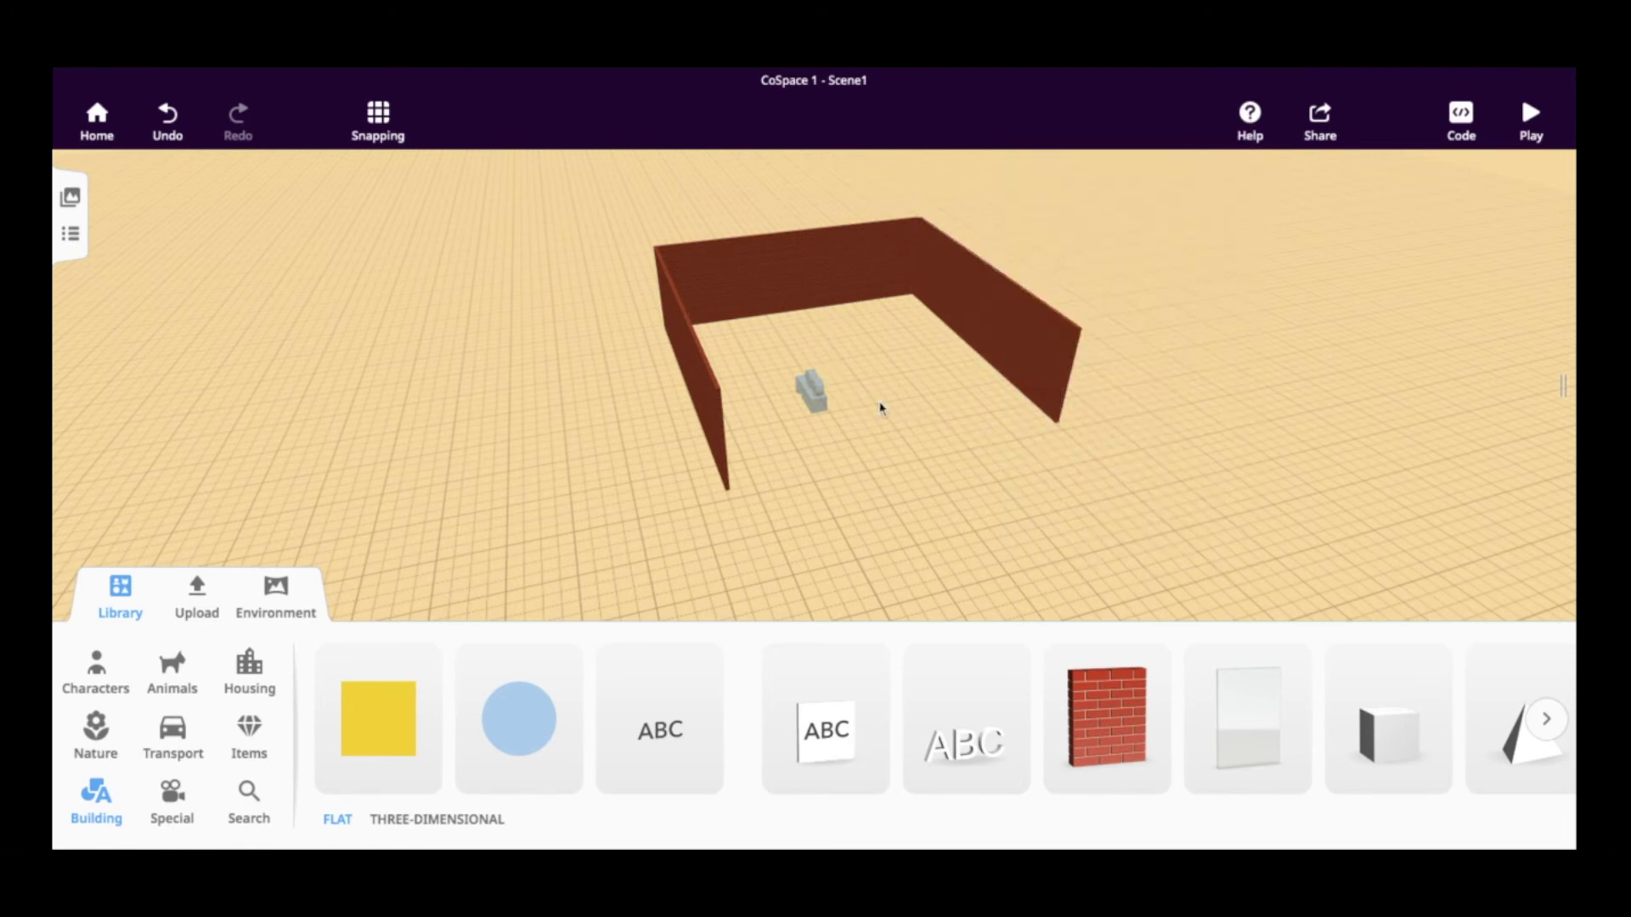
right_click(696, 382)
left_click(782, 491)
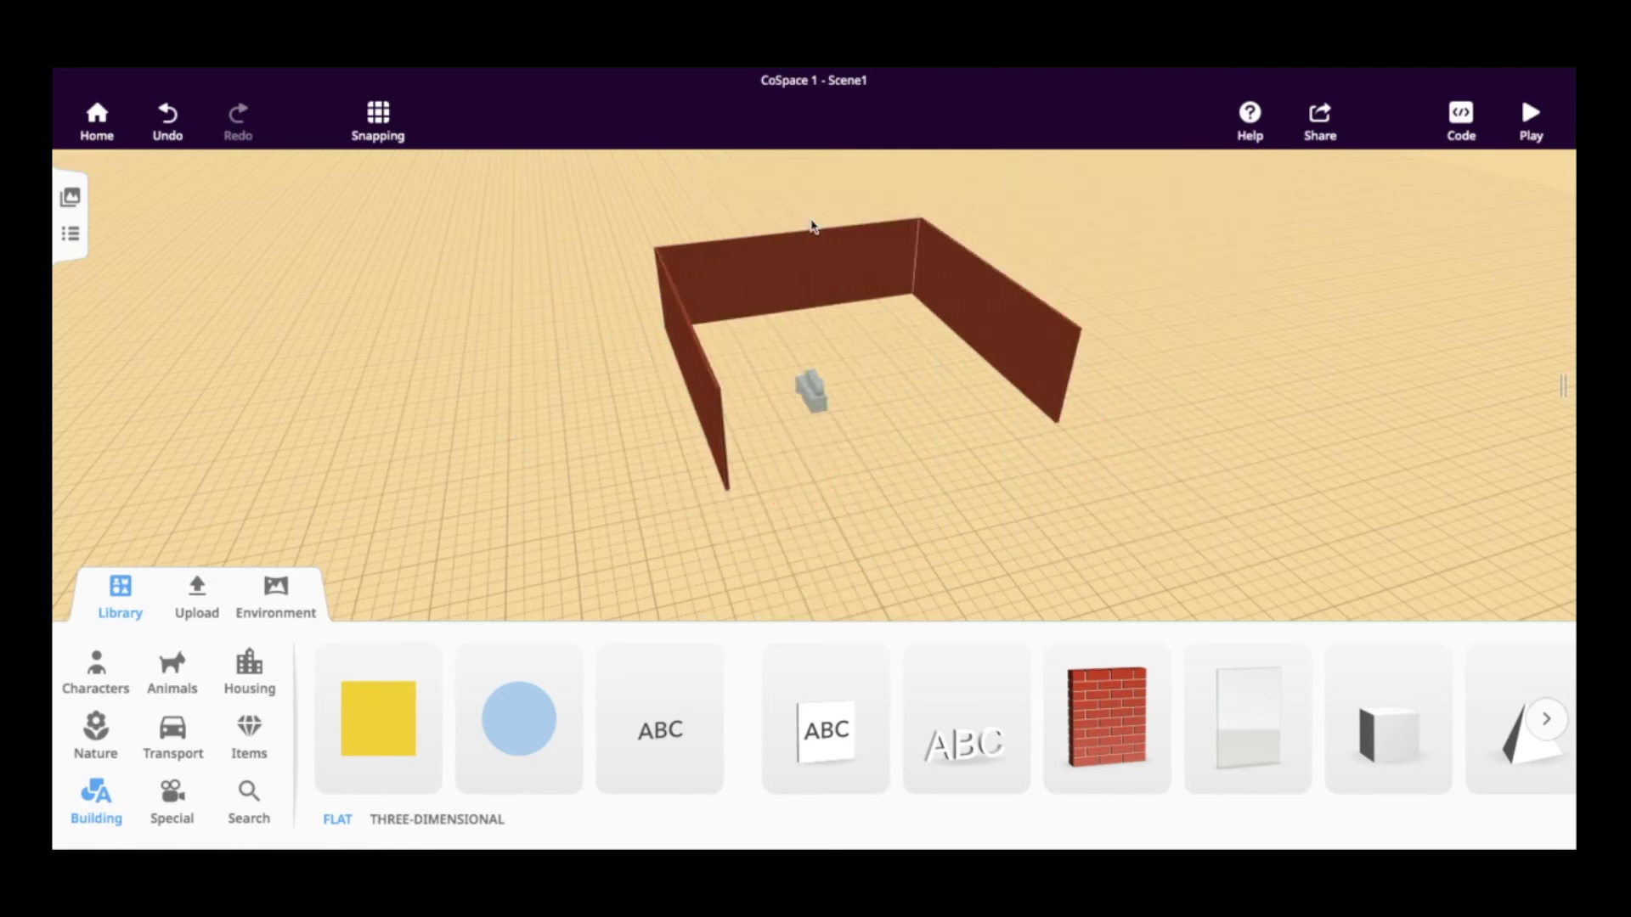
left_click_drag(810, 256, 812, 265)
left_click_drag(655, 267, 739, 257)
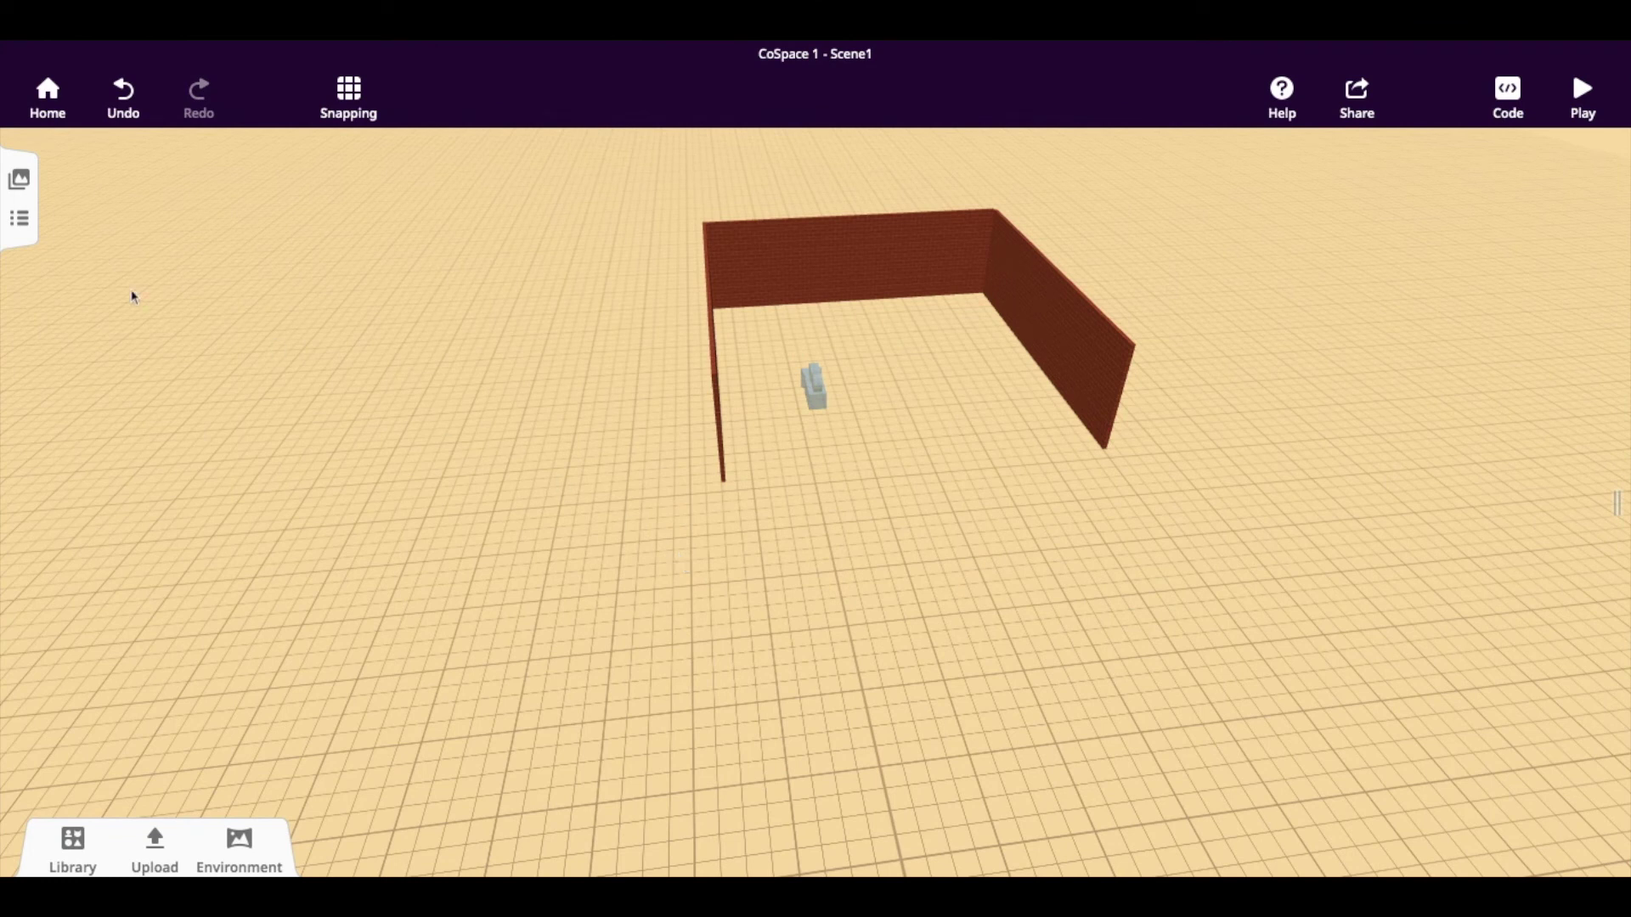
Step: Rename the space from CoSpace 1 to 'My First Space' in the scenes list
left_click(19, 178)
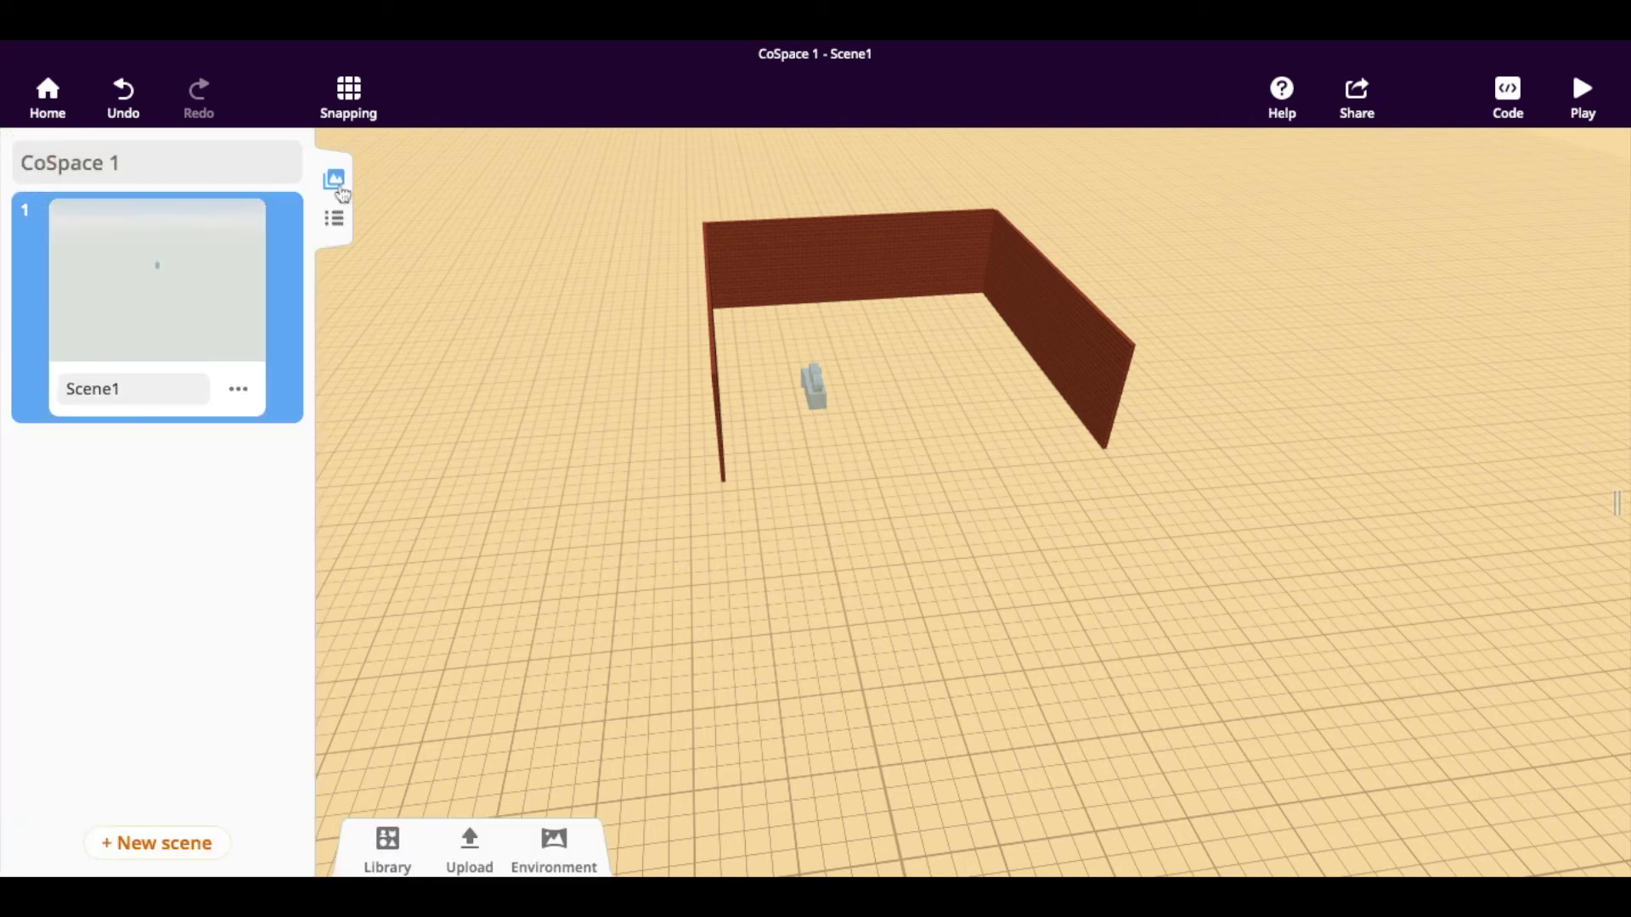
left_click(179, 165)
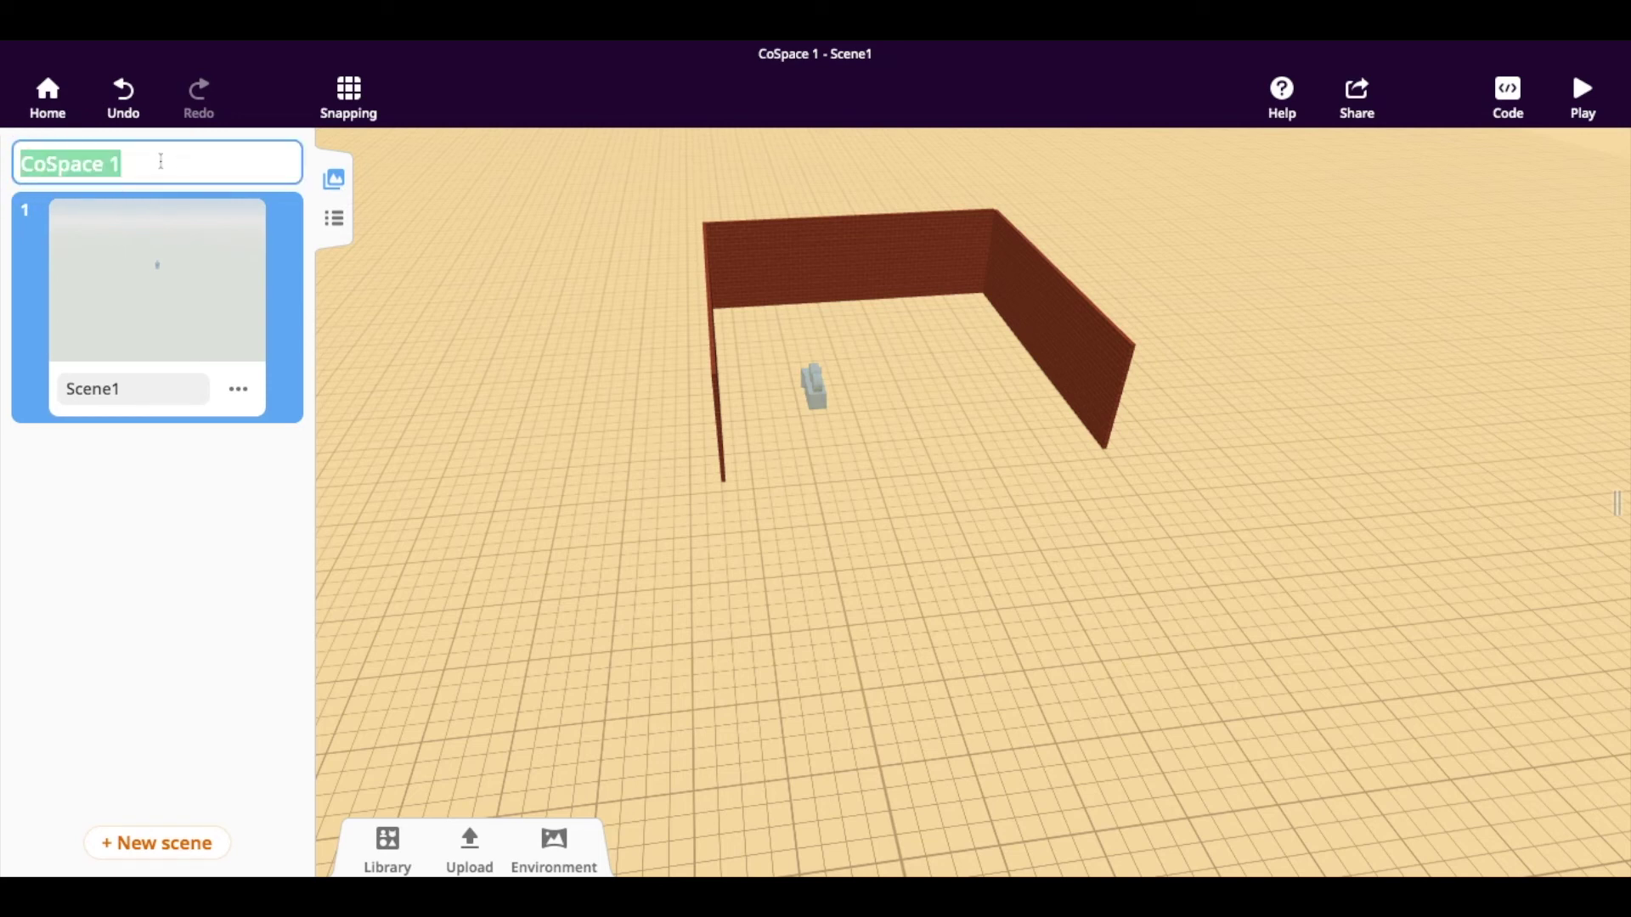
type("My First ")
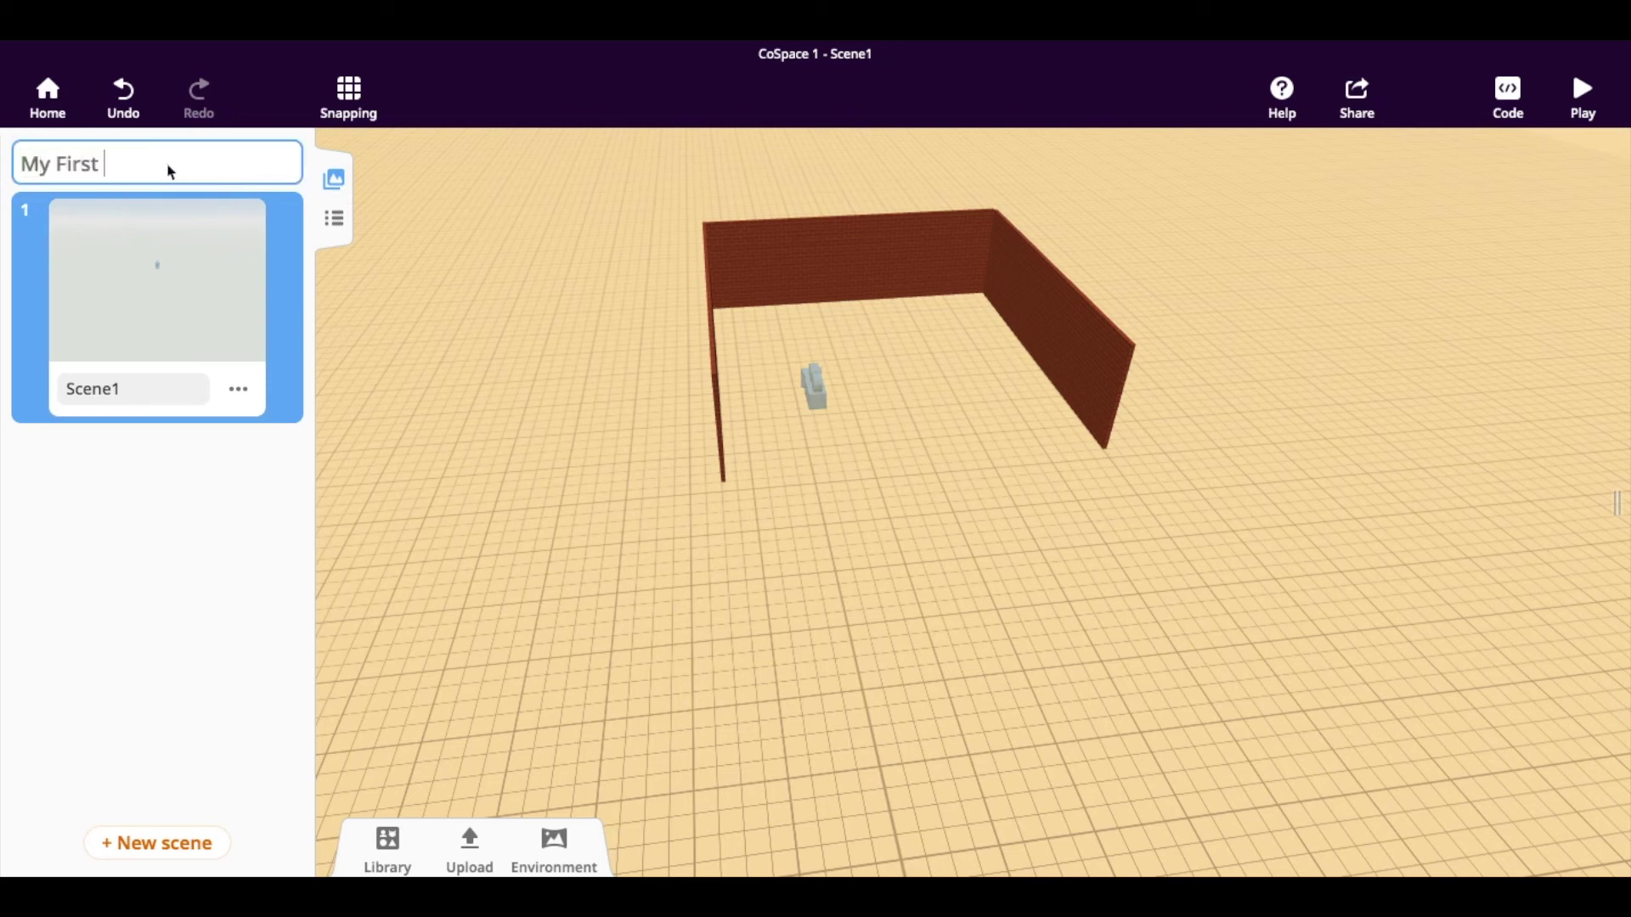
type("Space")
Step: Rename Scene1 to 'My First Scene', then start adding a new scene
left_click(126, 392)
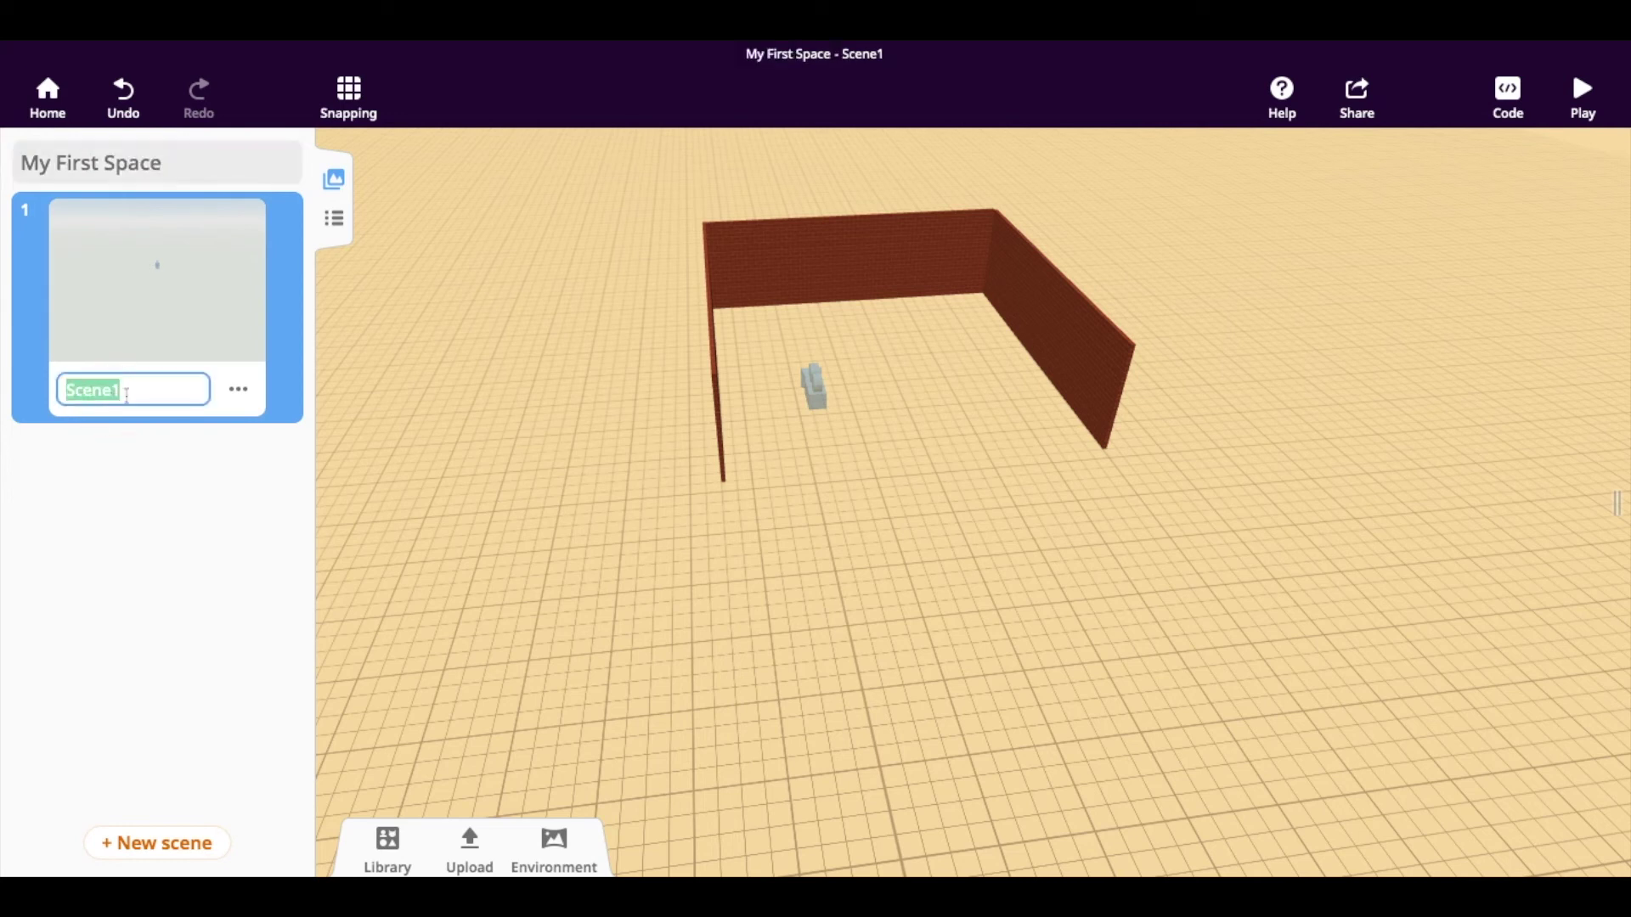
type("My First Sc")
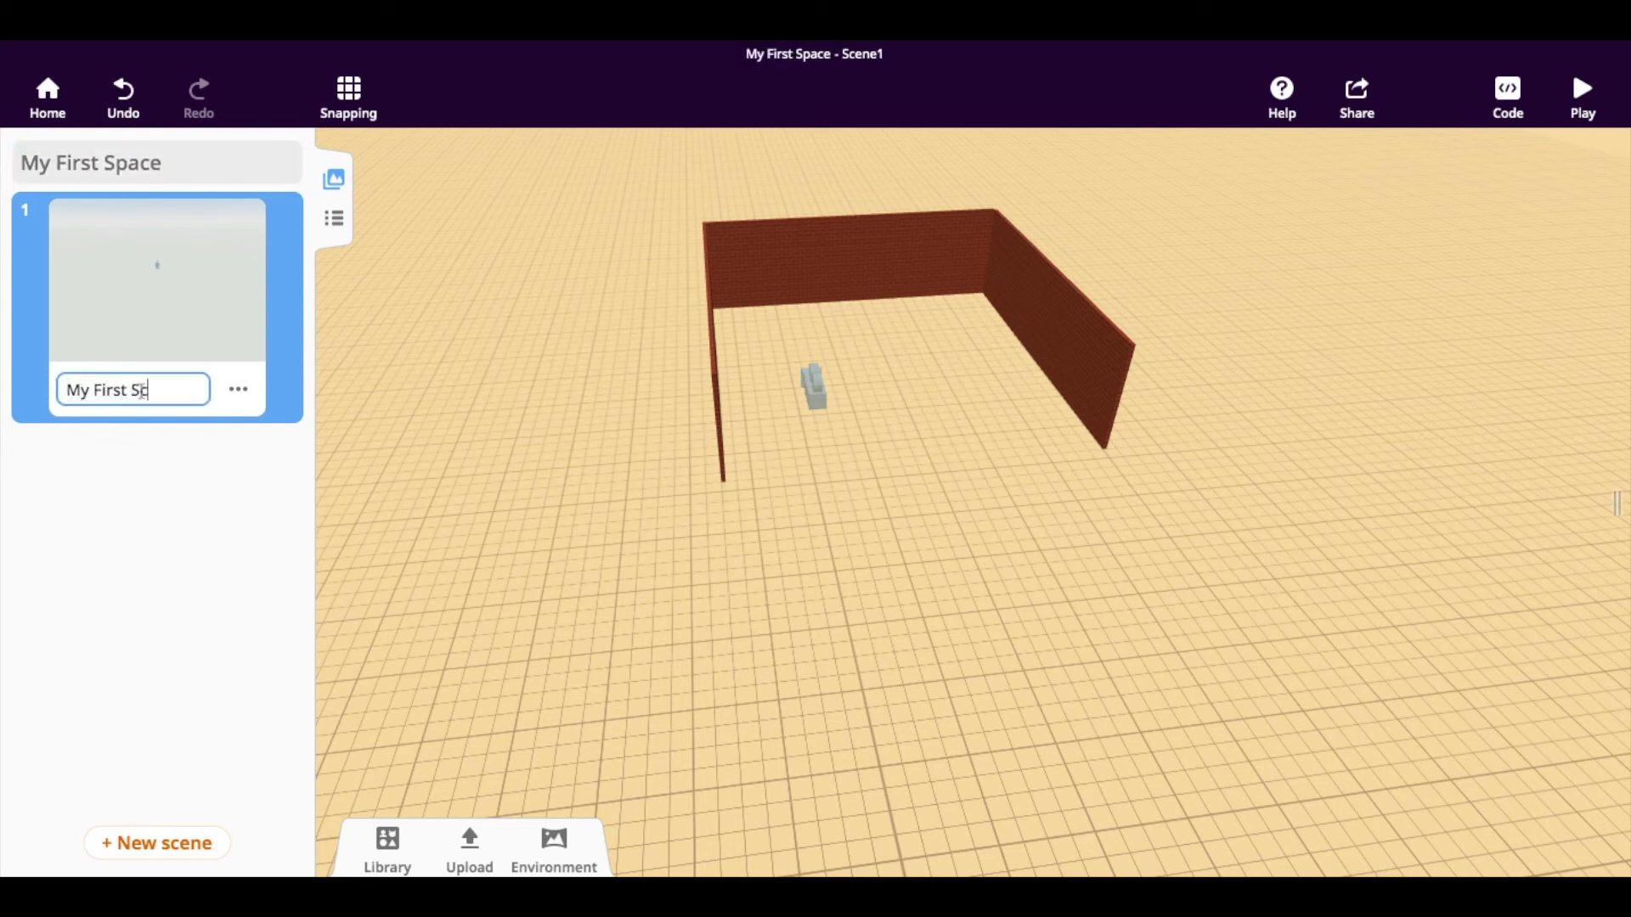
type("ene")
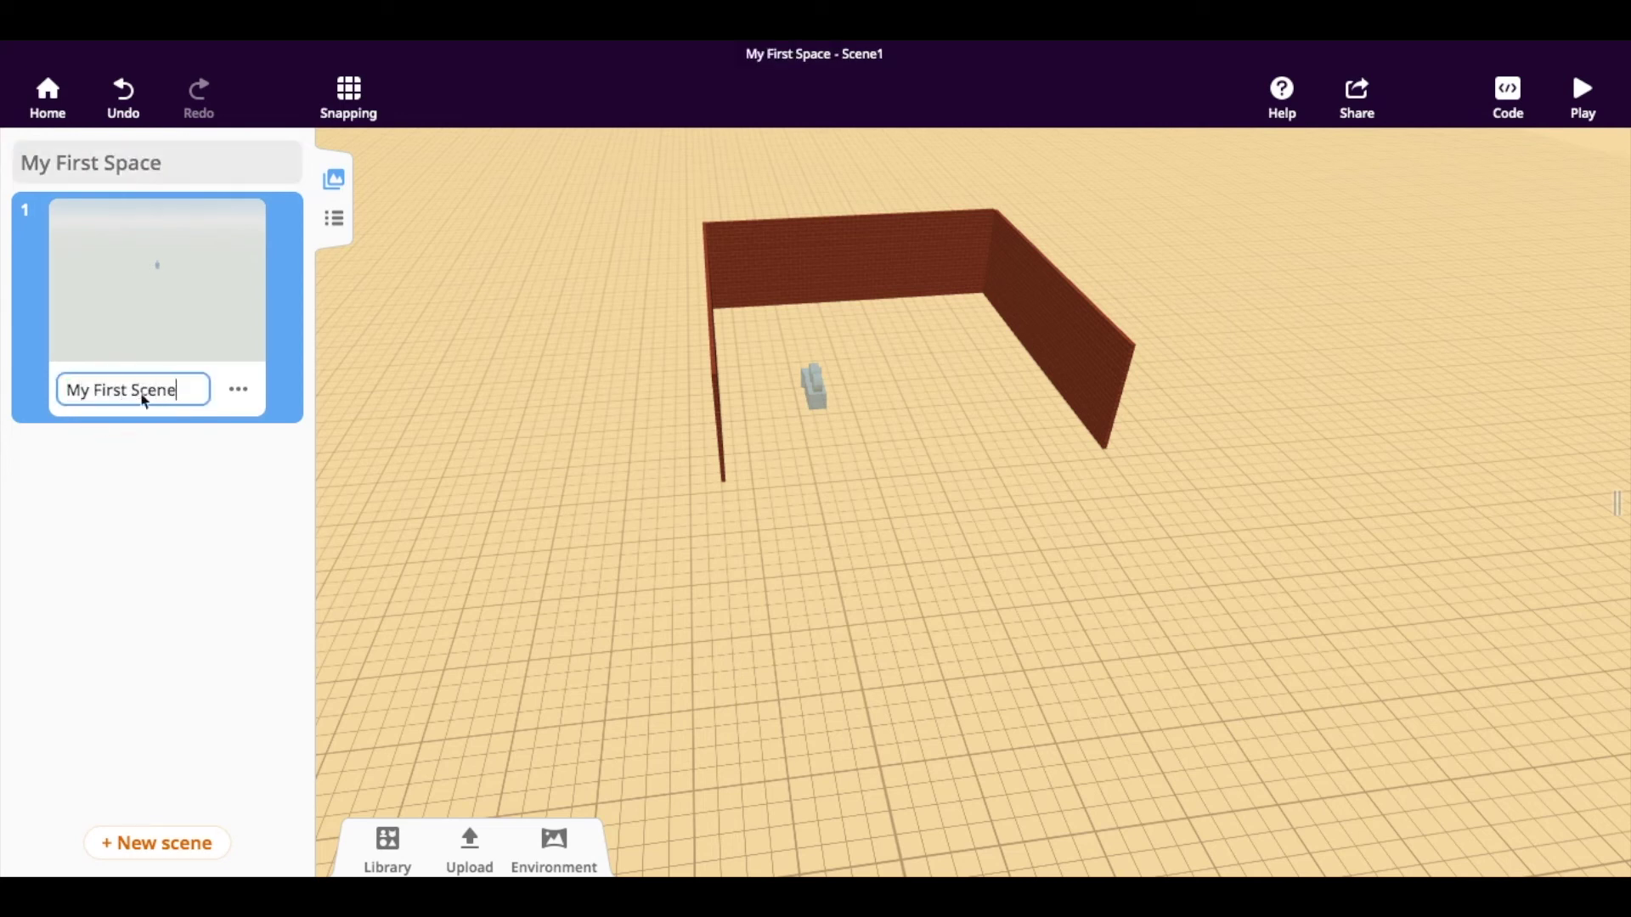
left_click(165, 841)
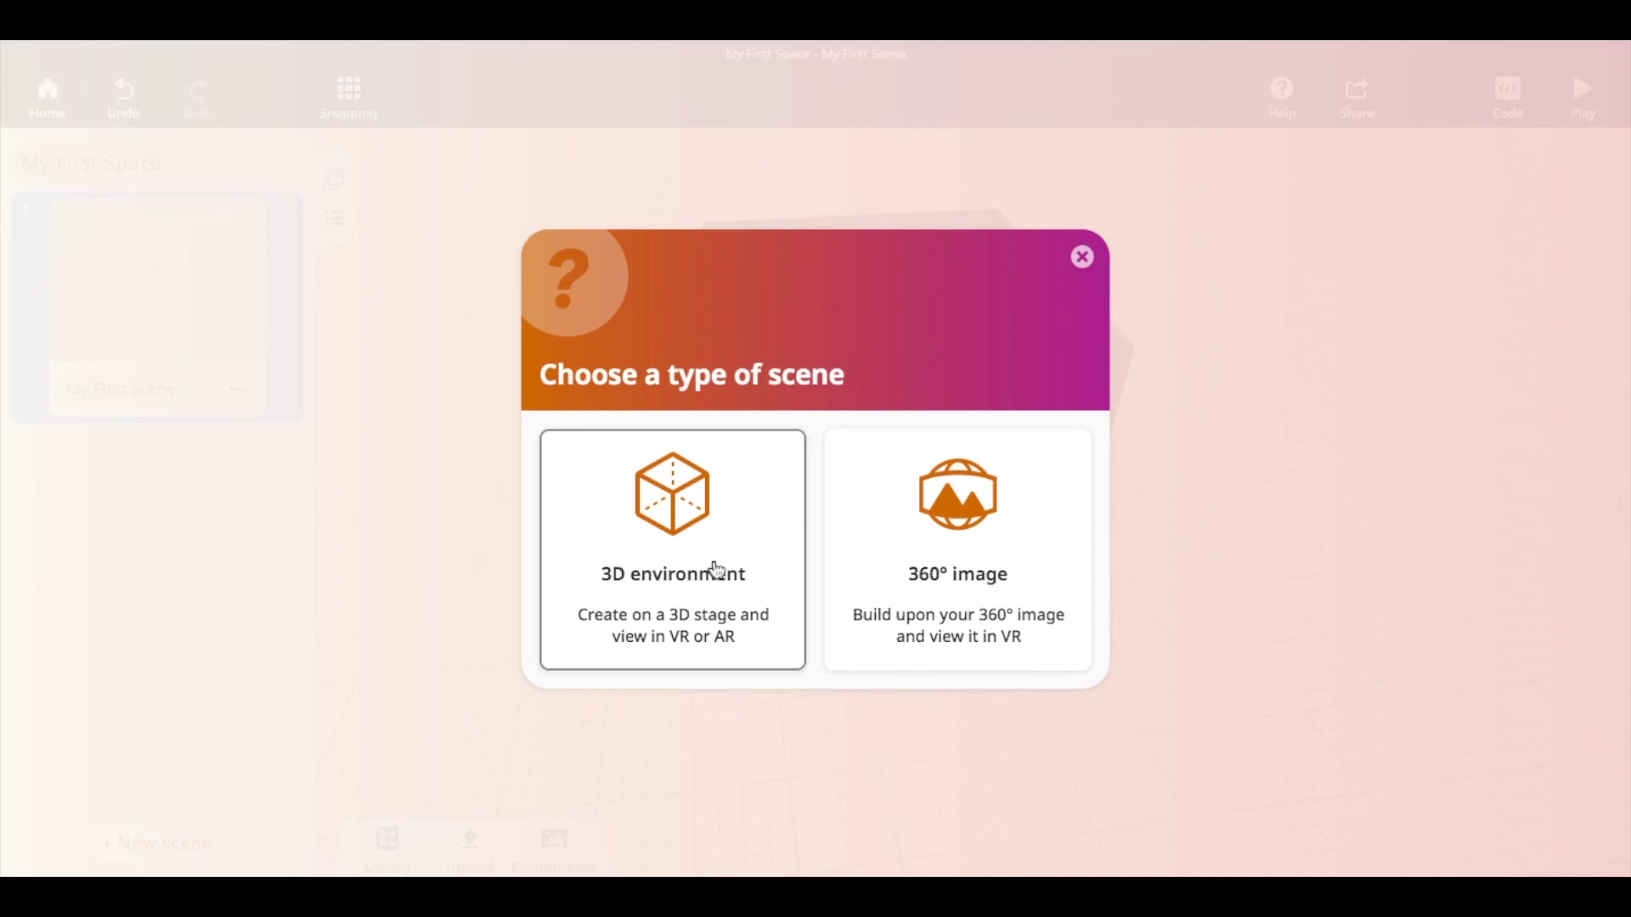
Step: Create the second scene as an empty 3D environment and show its Environment settings
left_click(715, 569)
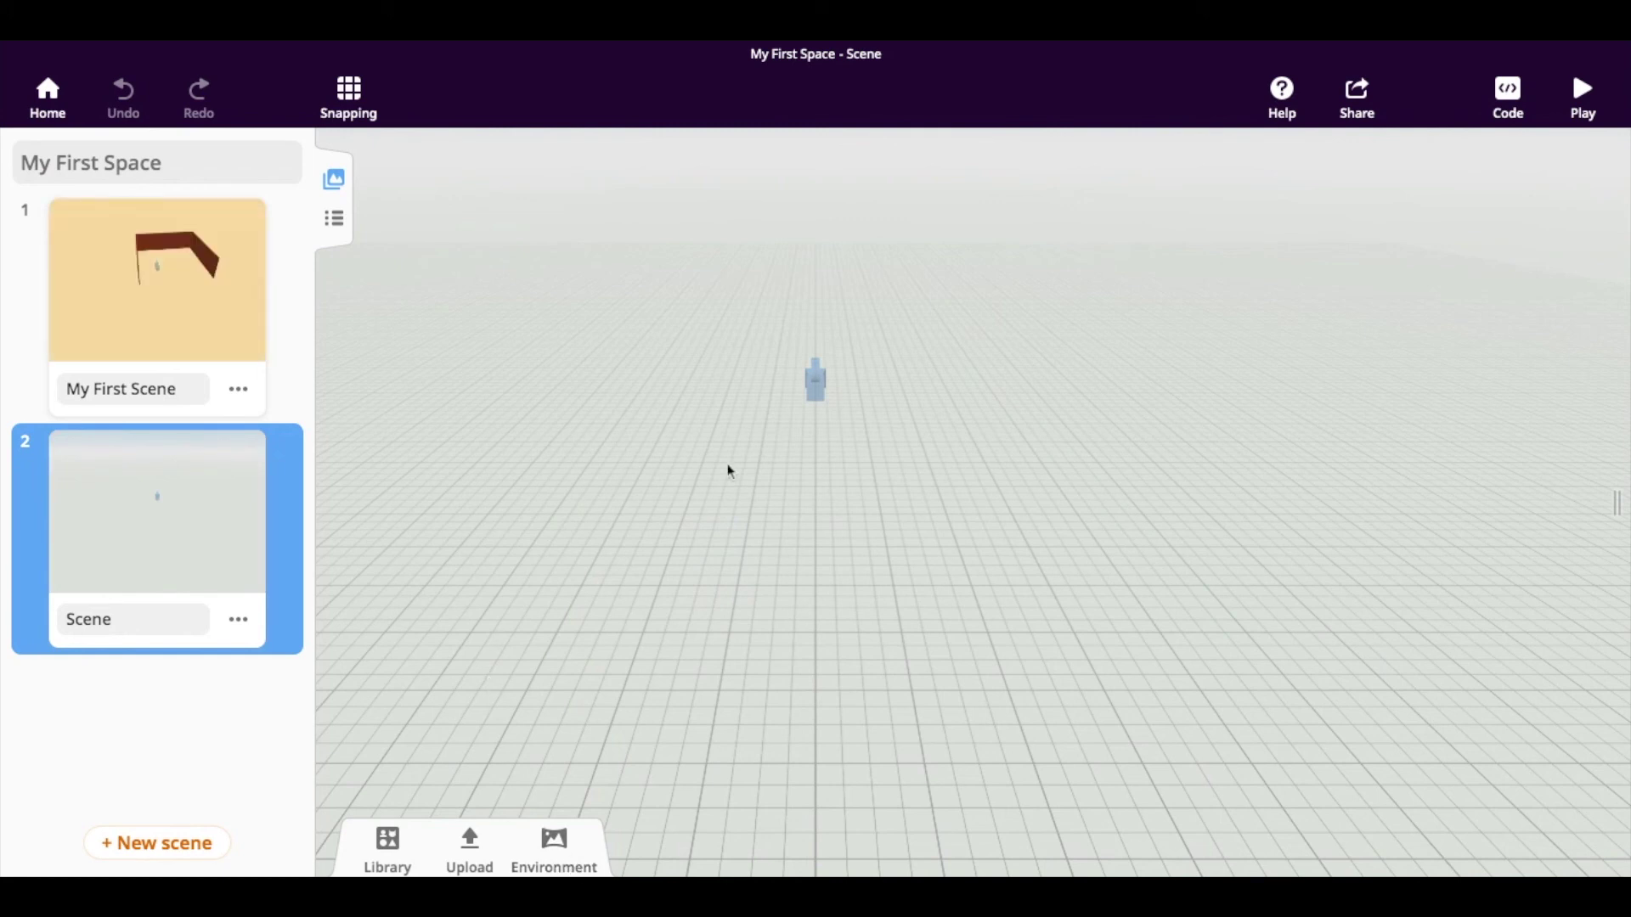
left_click(554, 849)
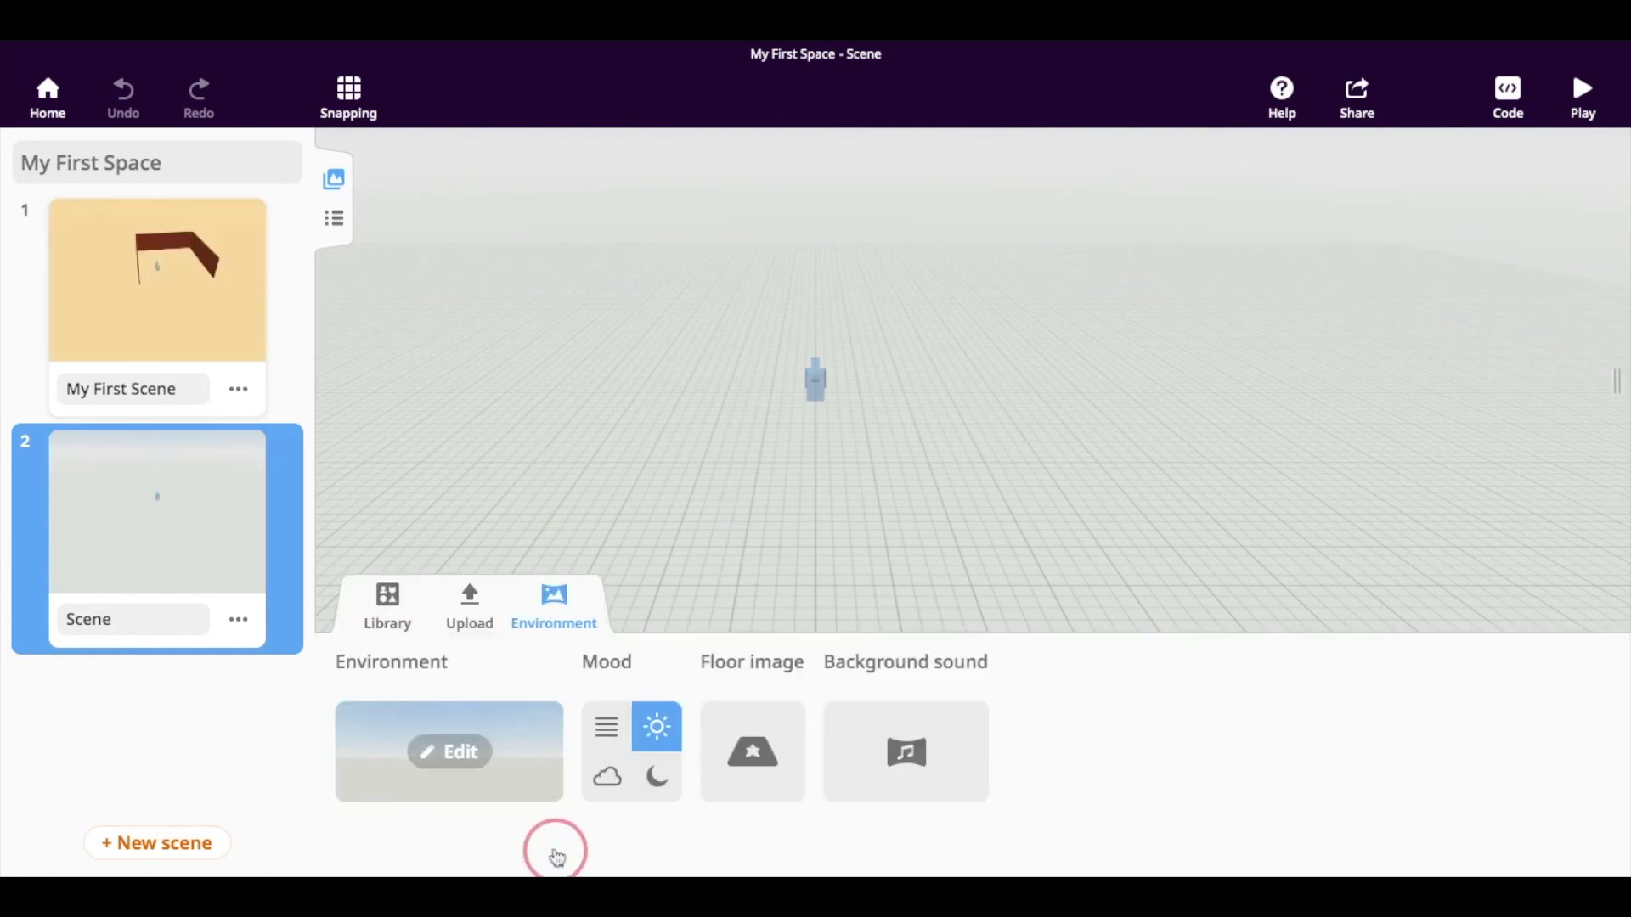
Step: Apply the open water environment to the second scene and rename it 'Ocean Scene'
left_click(457, 748)
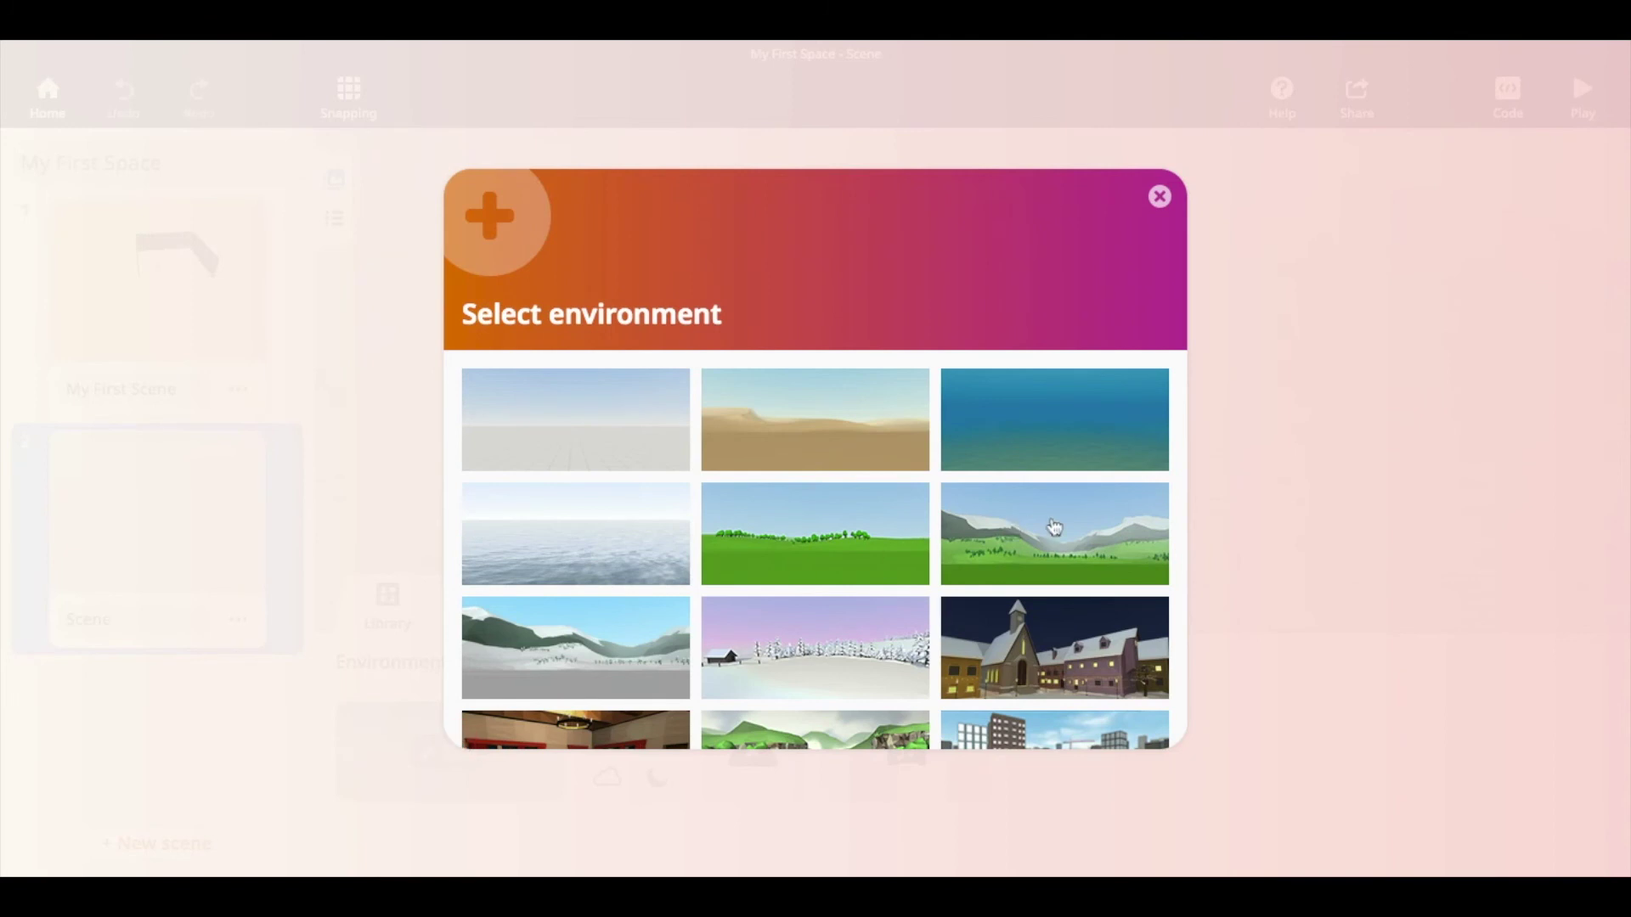
scroll(930, 630, "down", 1)
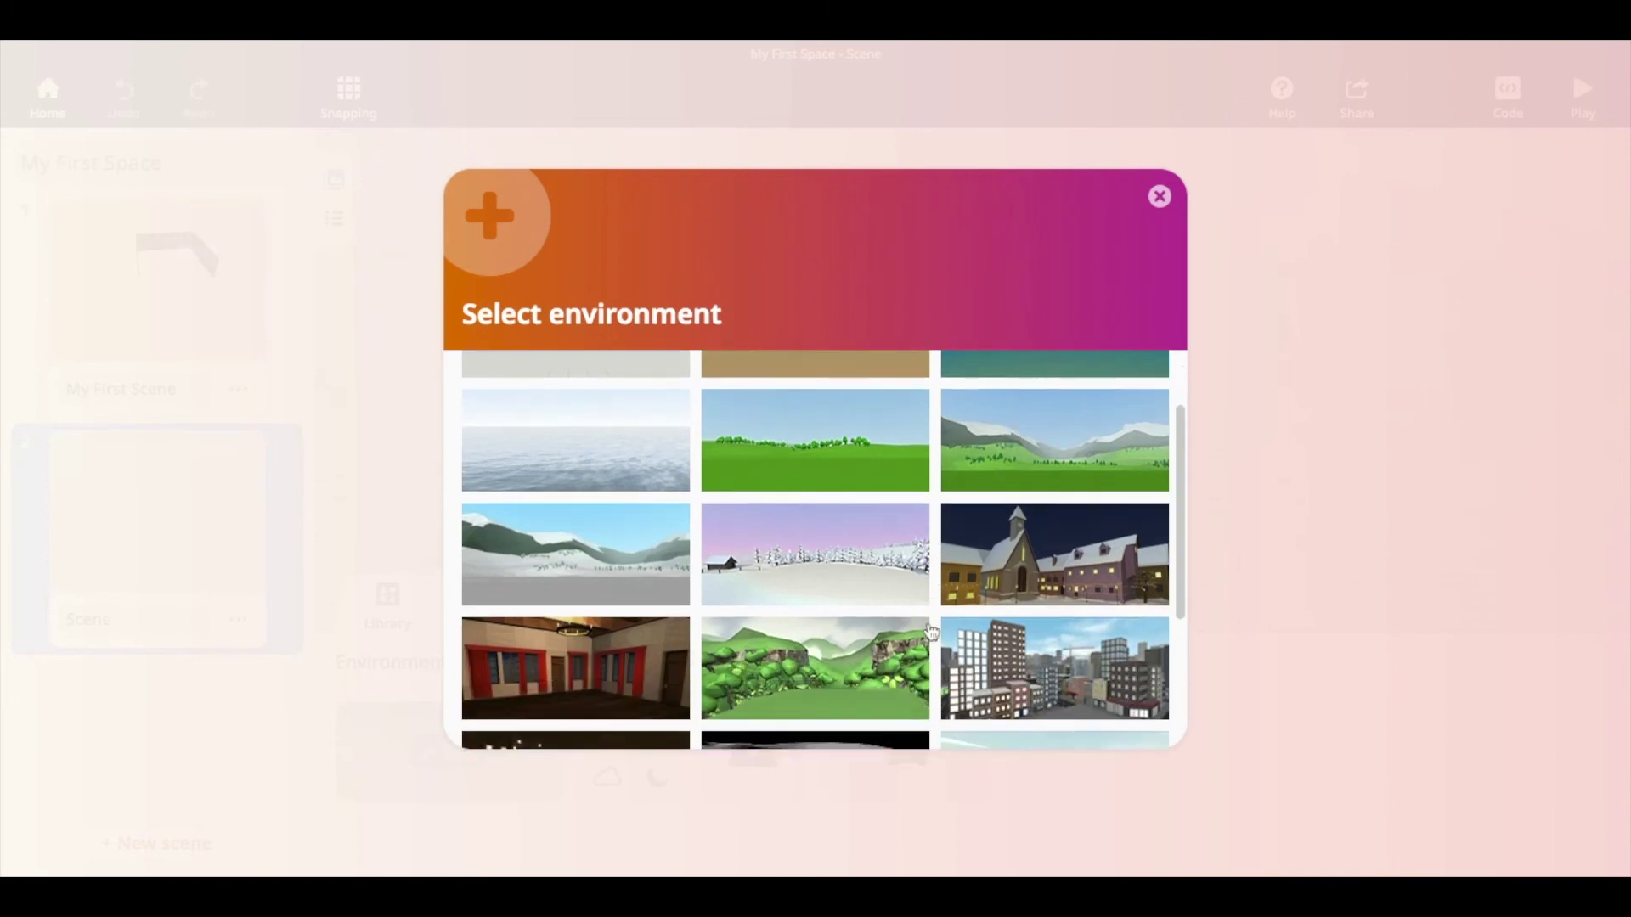
left_click(589, 424)
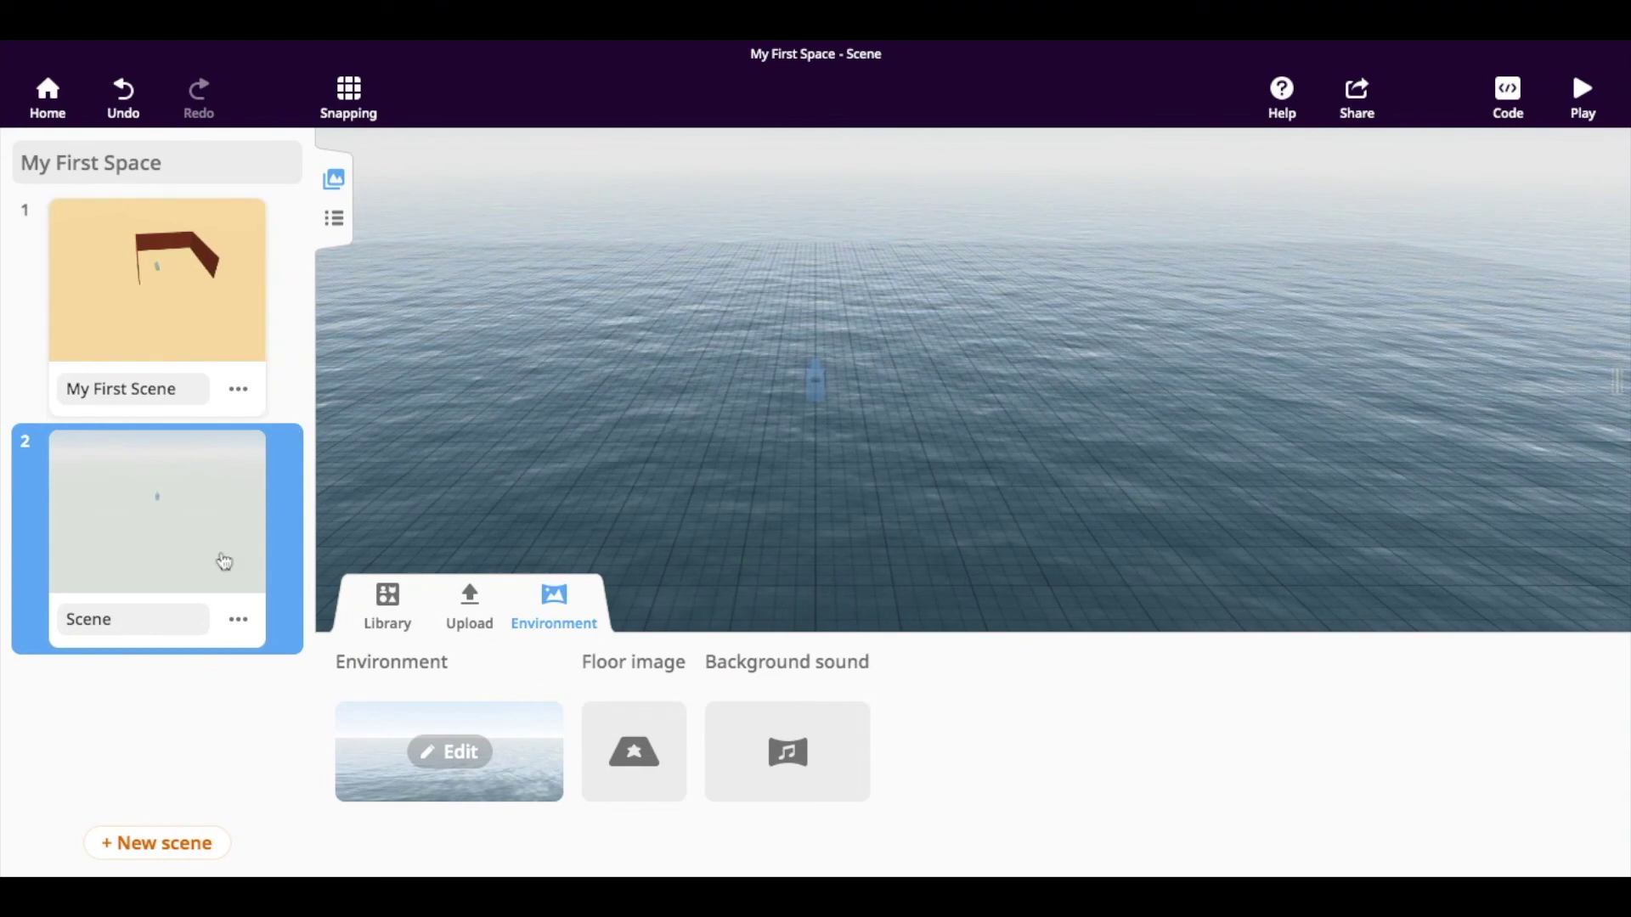
left_click(139, 614)
type("O")
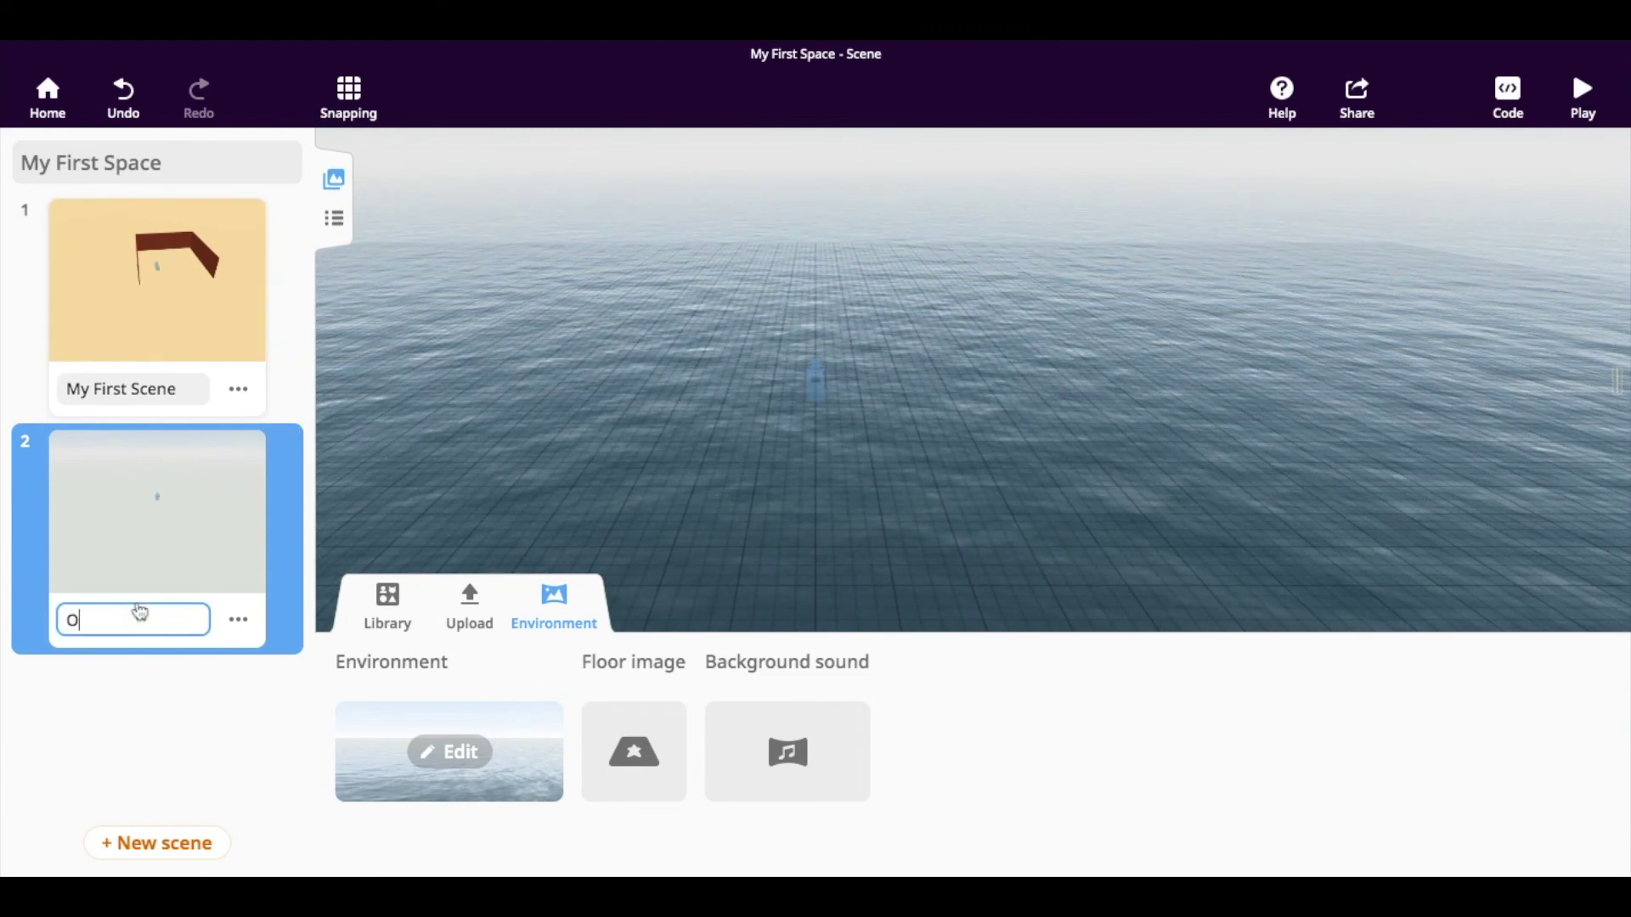
type("cean Sce")
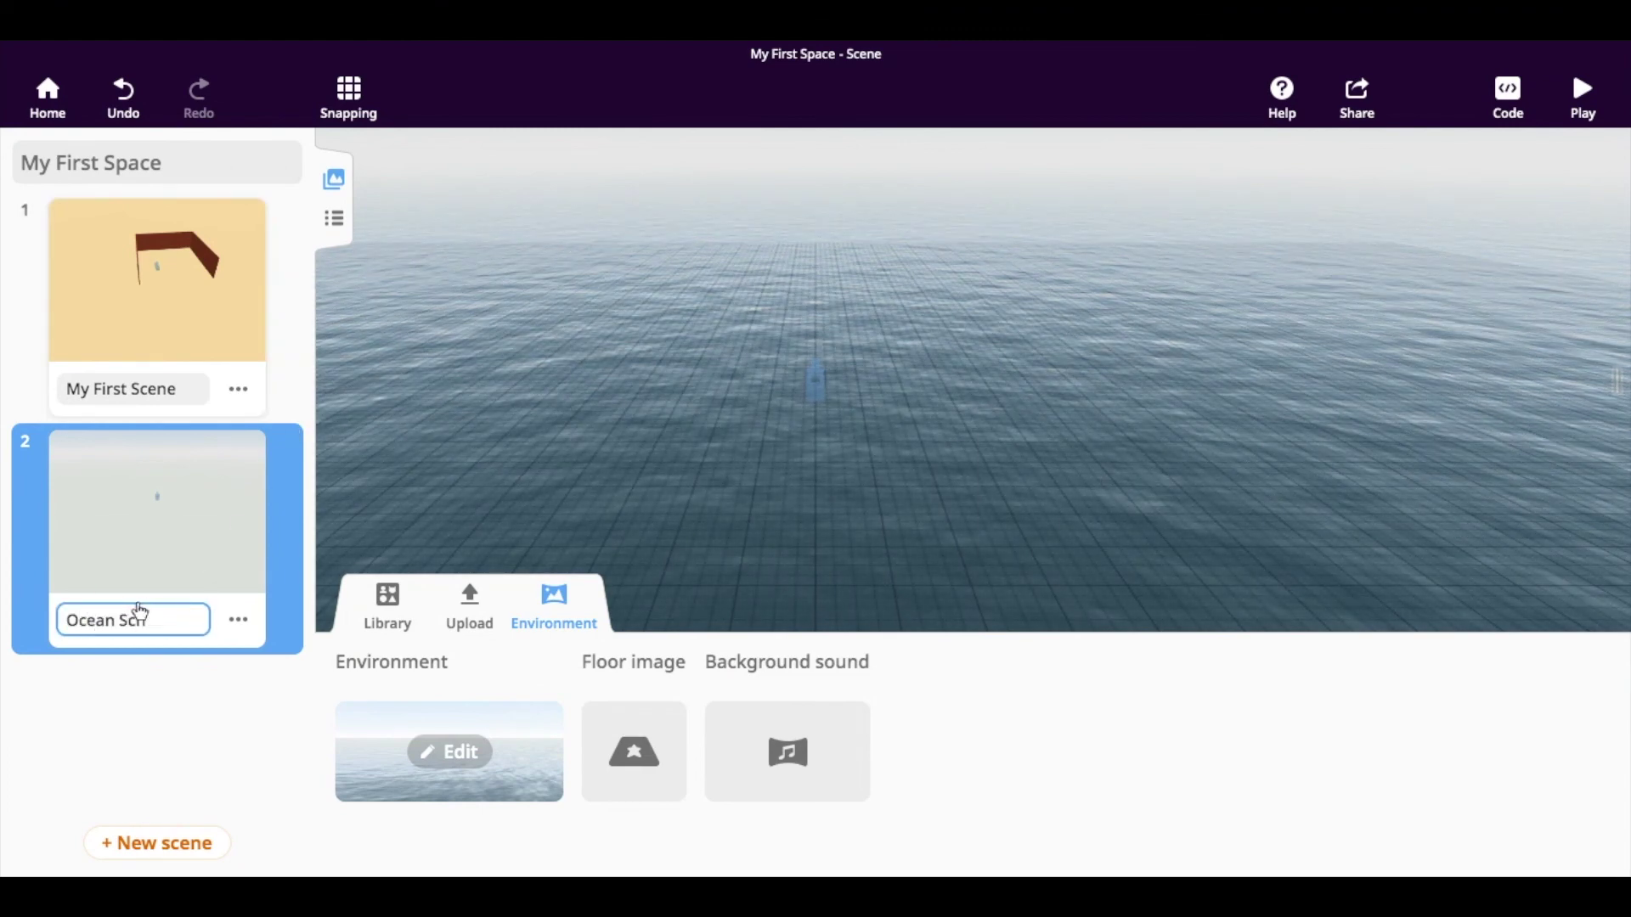
type("ne")
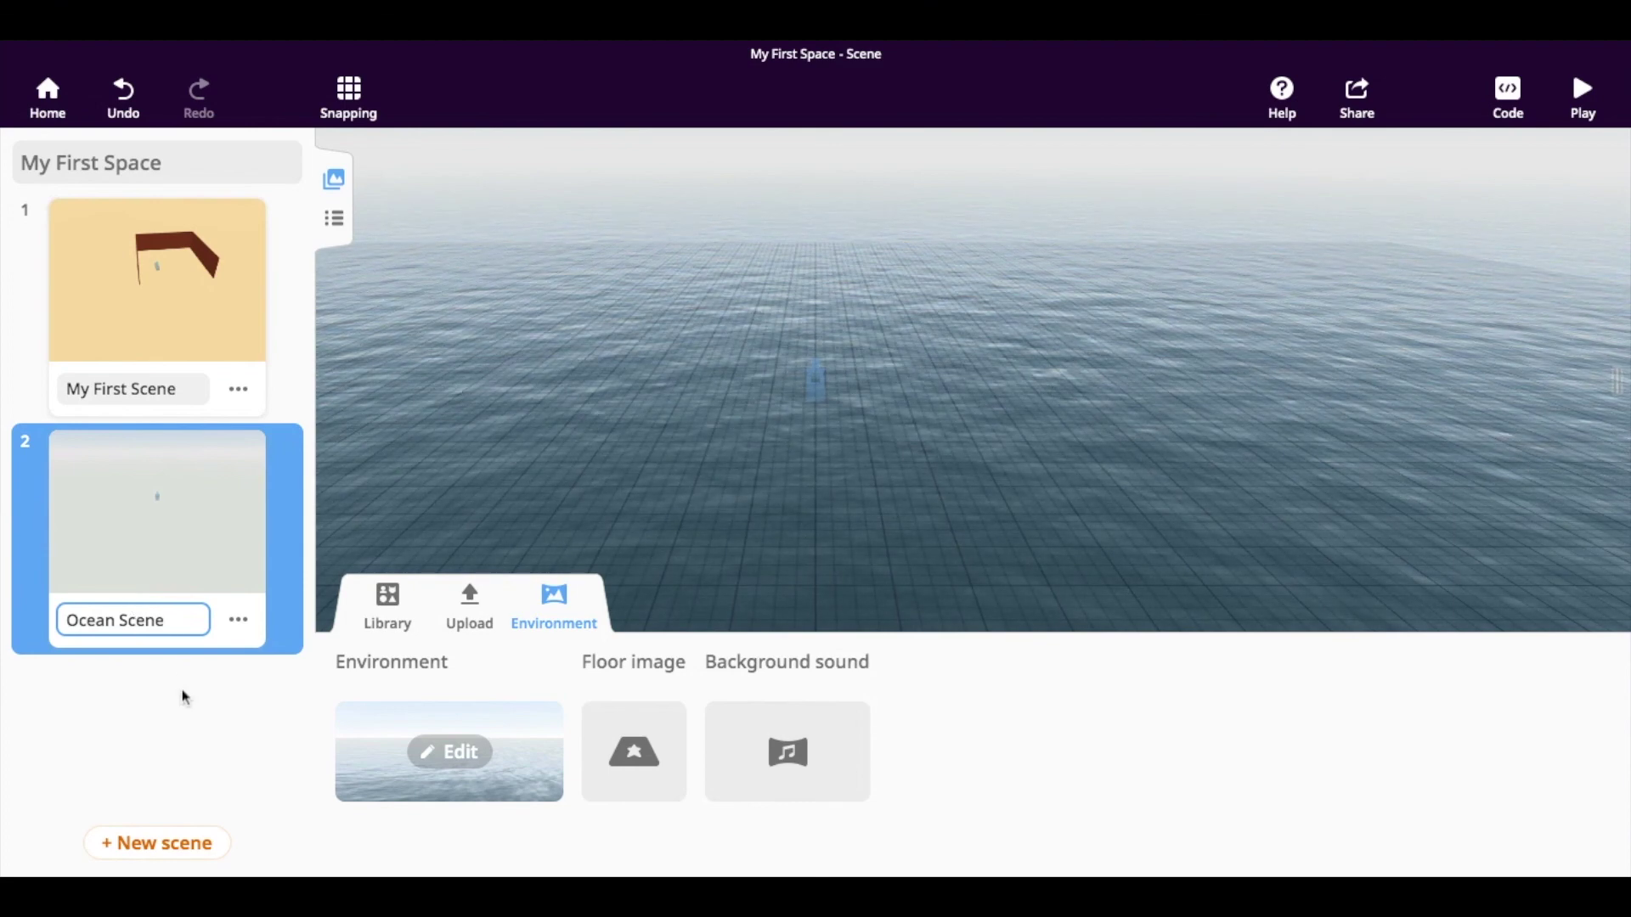